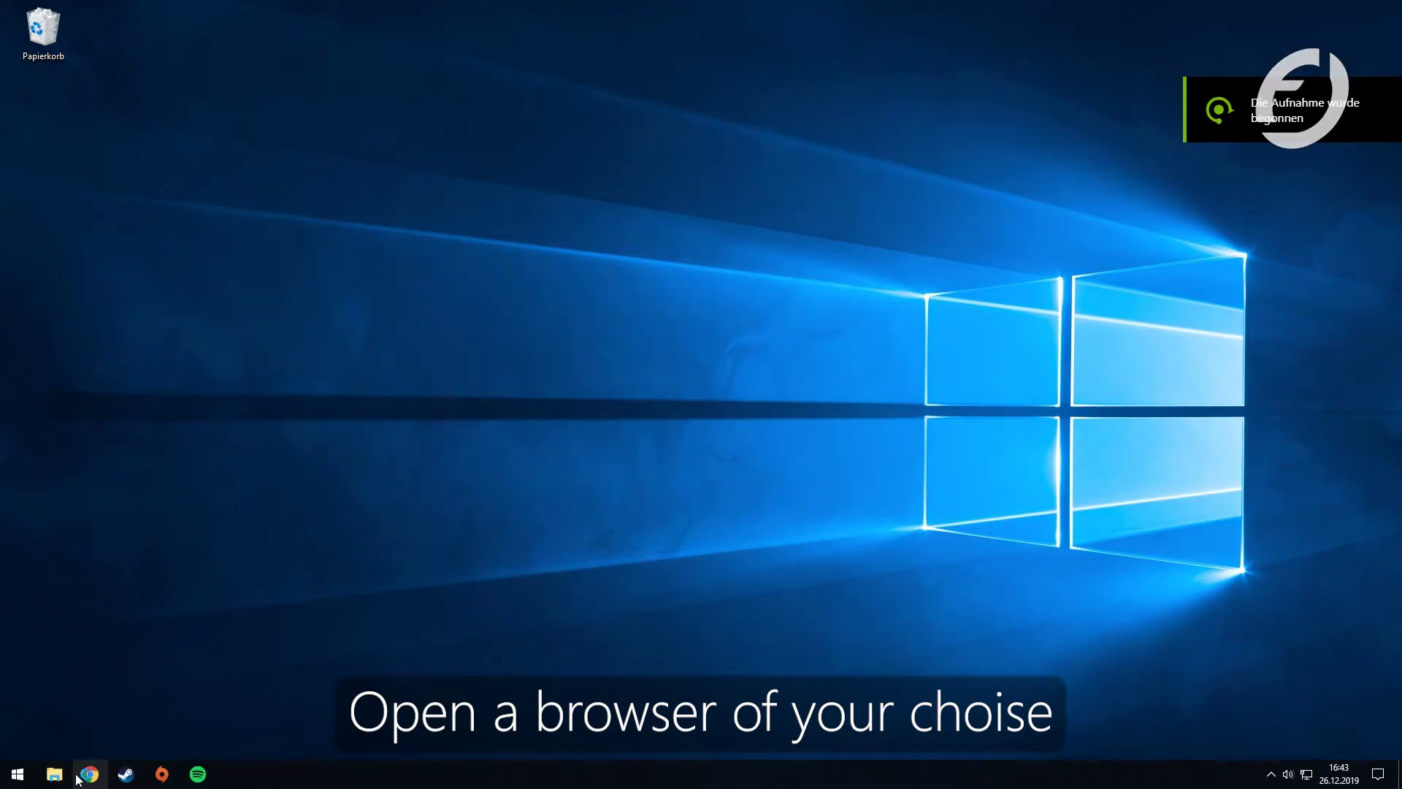
Search 'google earth pro' in Chrome and save GoogleEarthProSetup.exe from the Earth versions page
left_click(78, 780)
type("g")
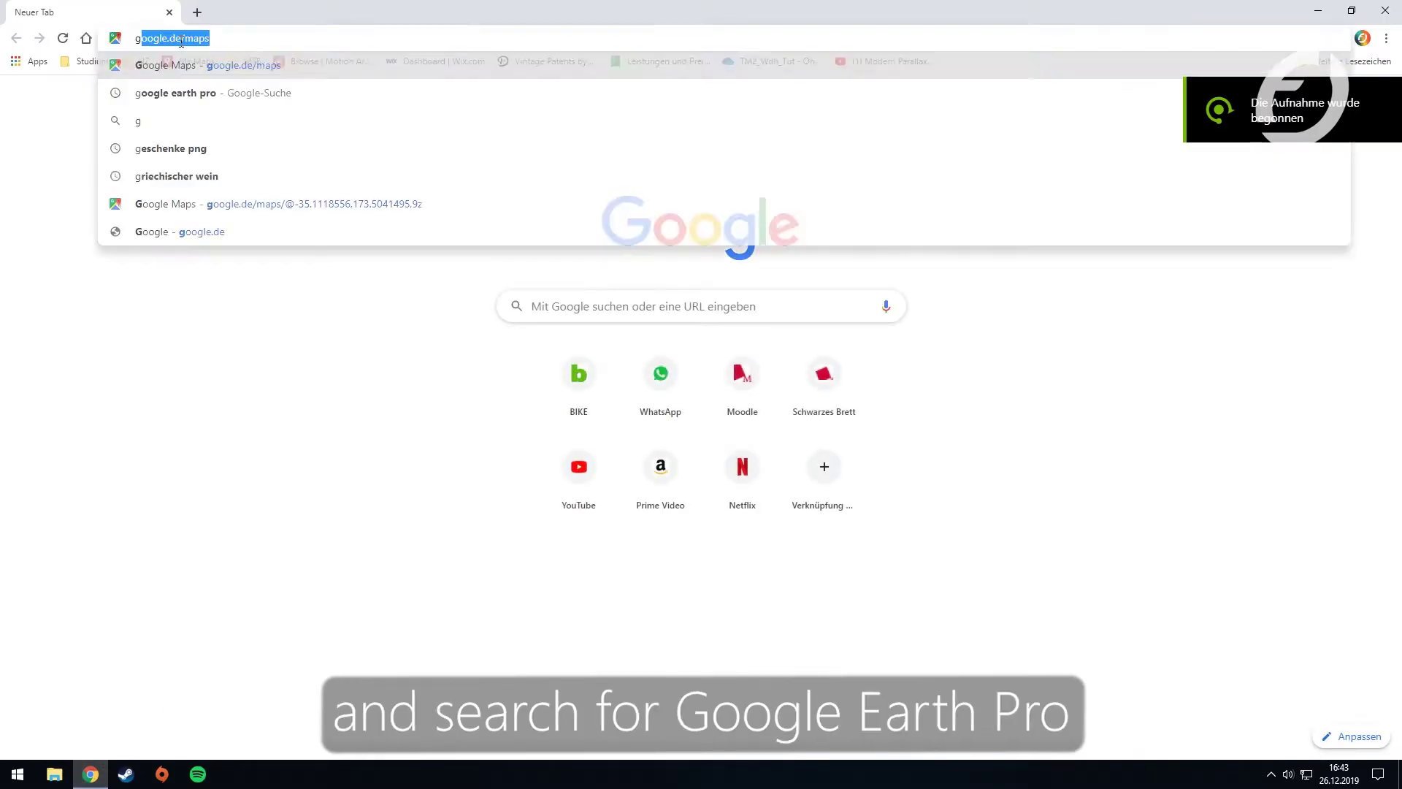
type("oo")
key("Down")
key("Return")
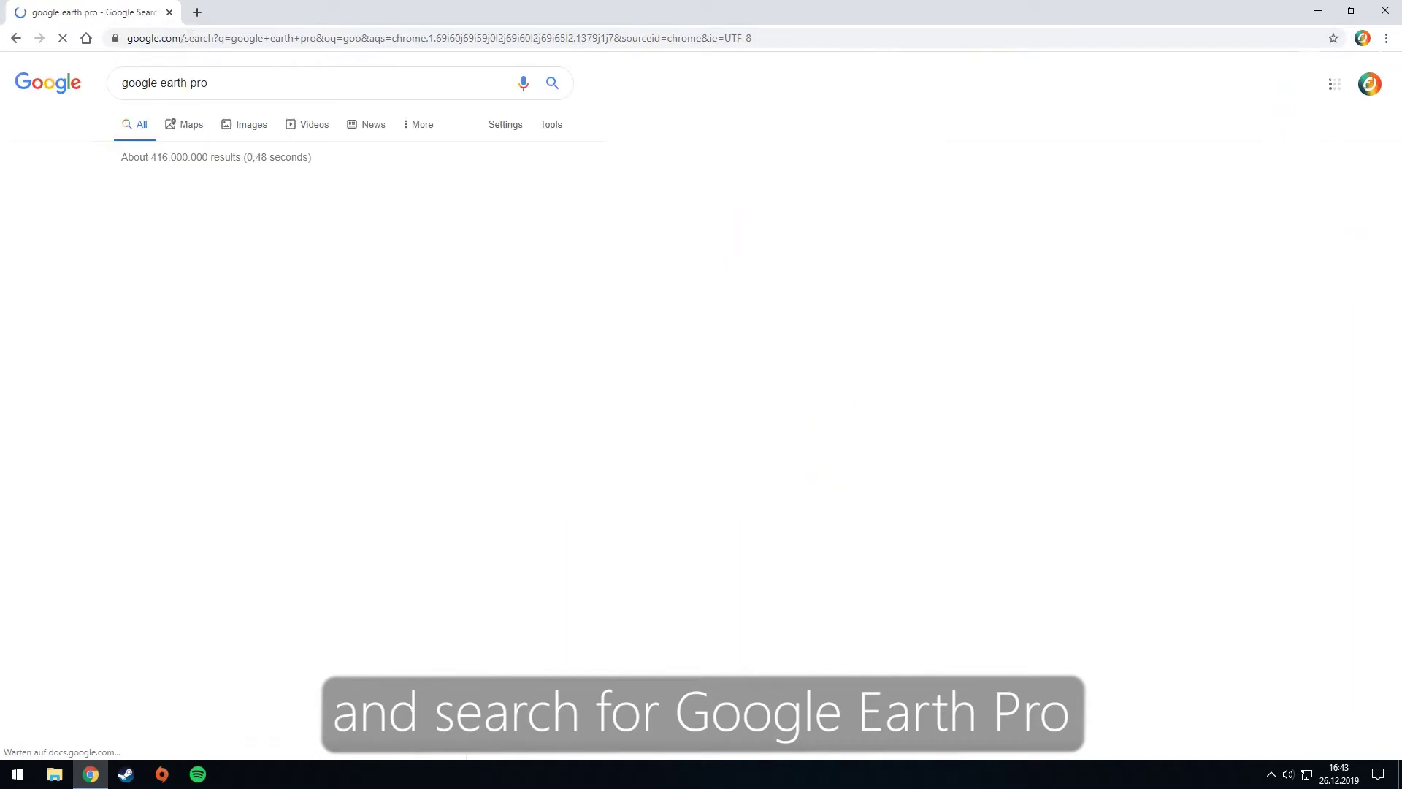
left_click(233, 189)
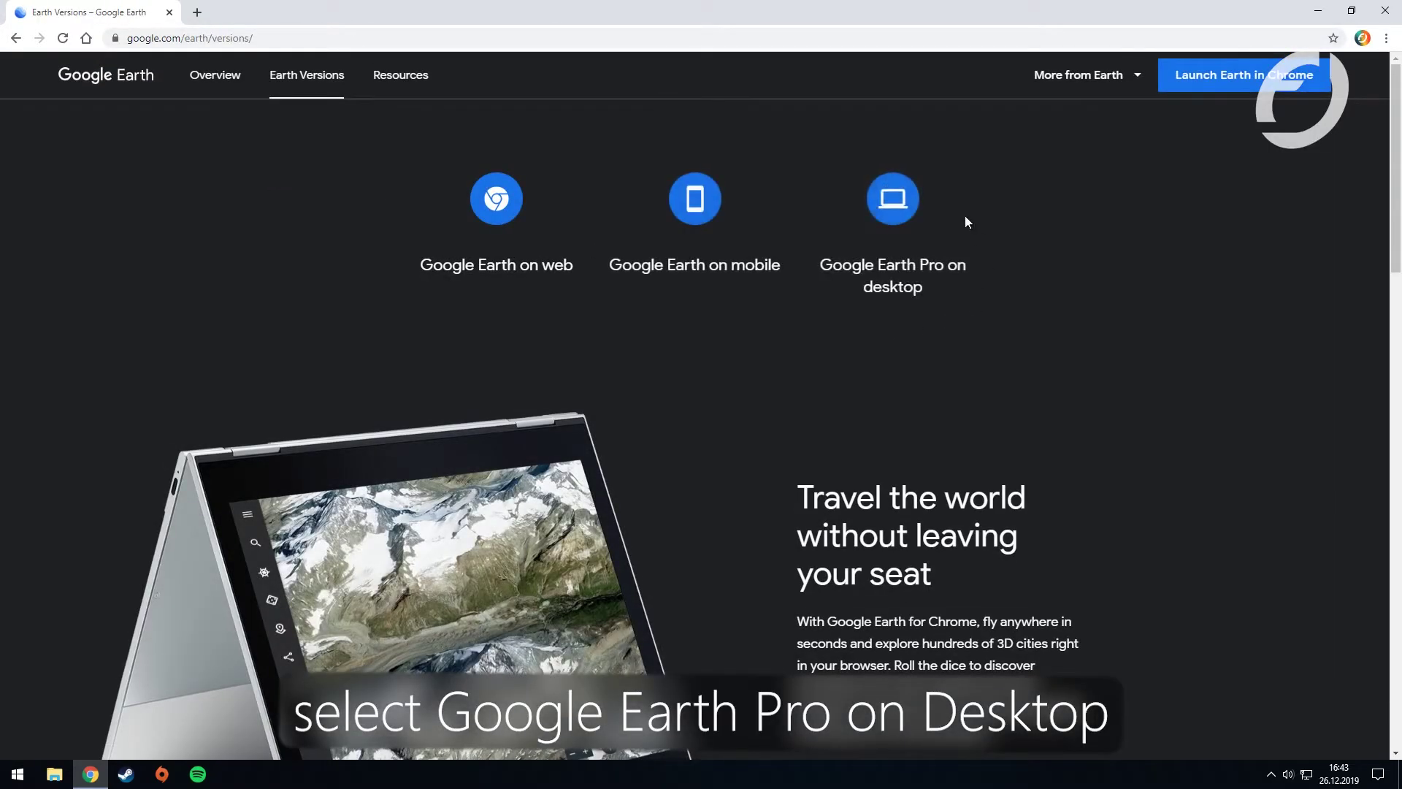
left_click(889, 214)
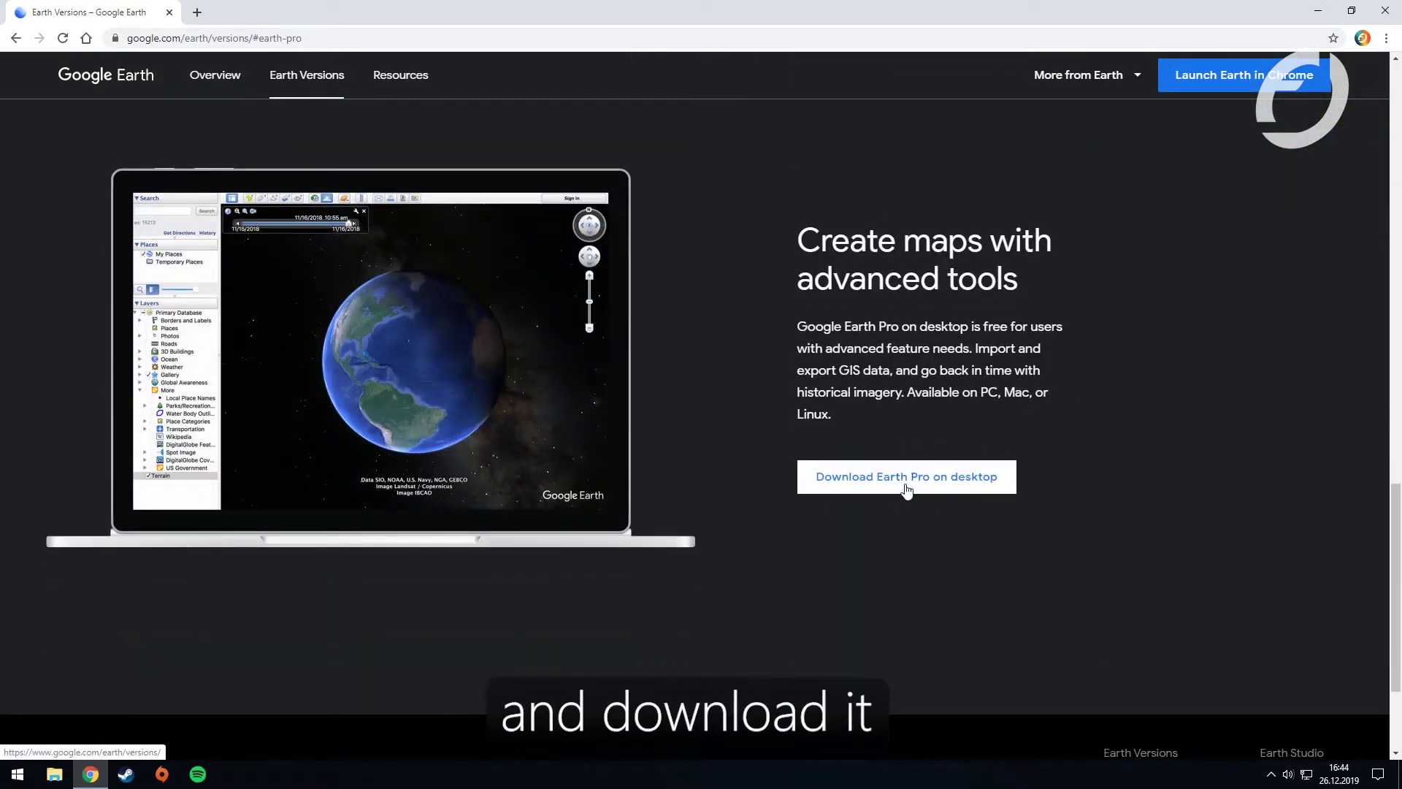
left_click(909, 481)
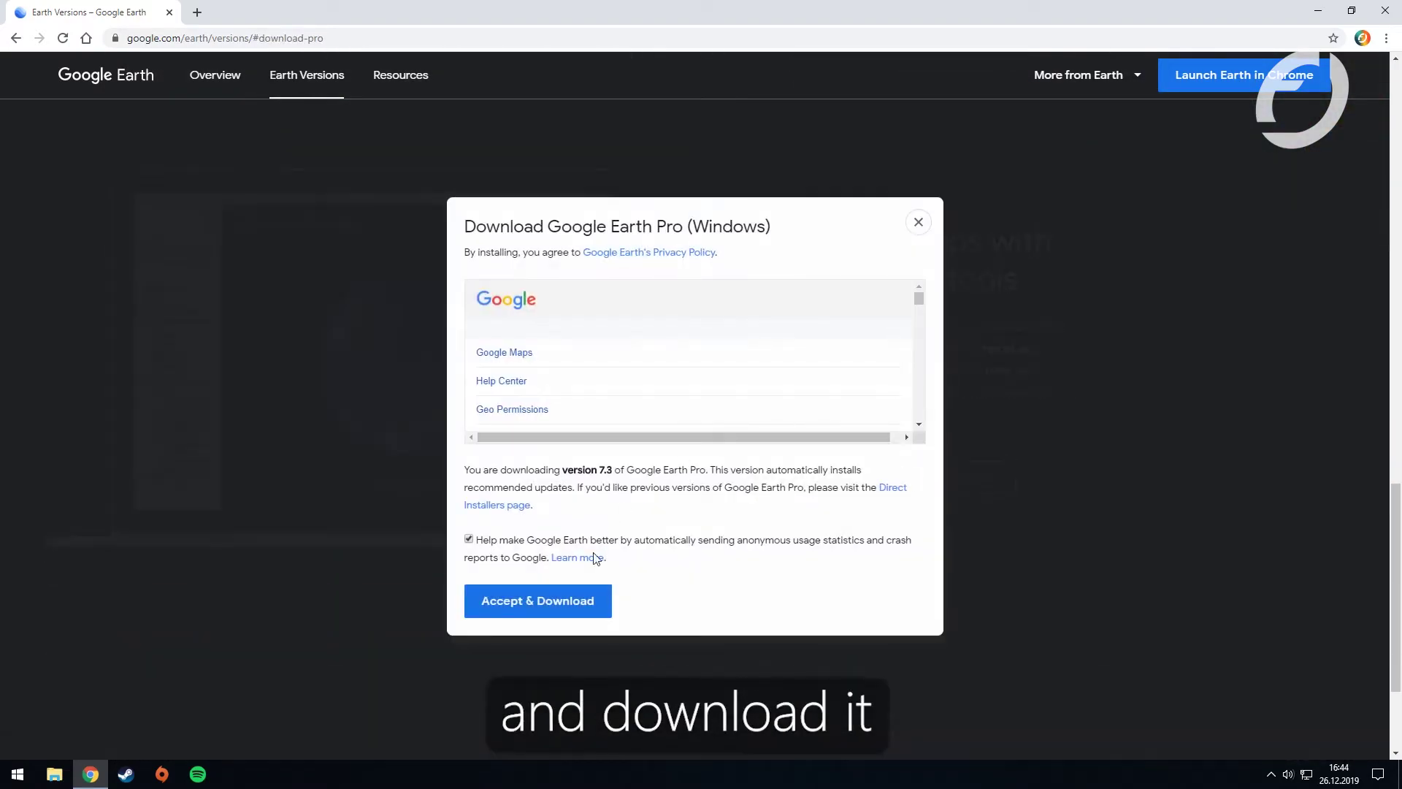
left_click(552, 605)
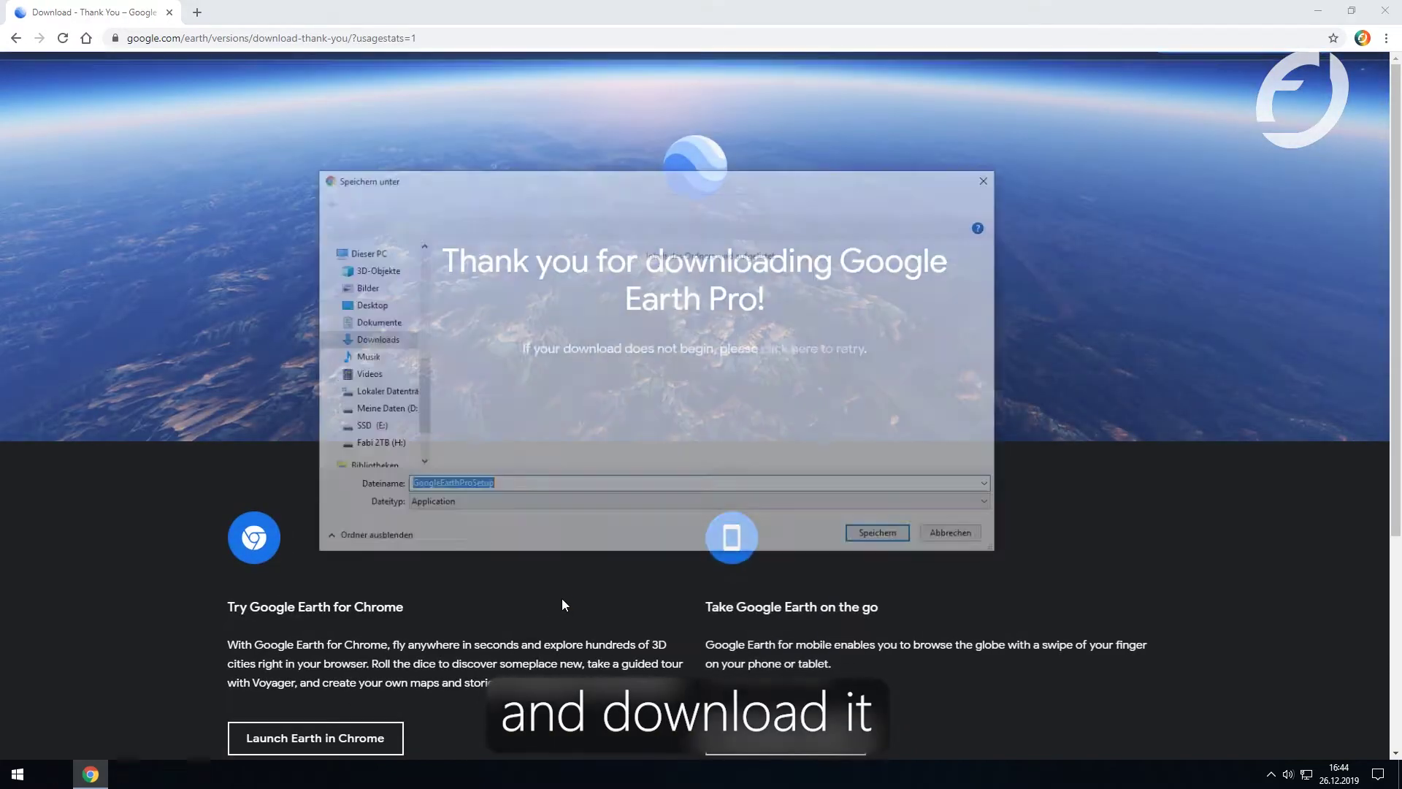
left_click(882, 536)
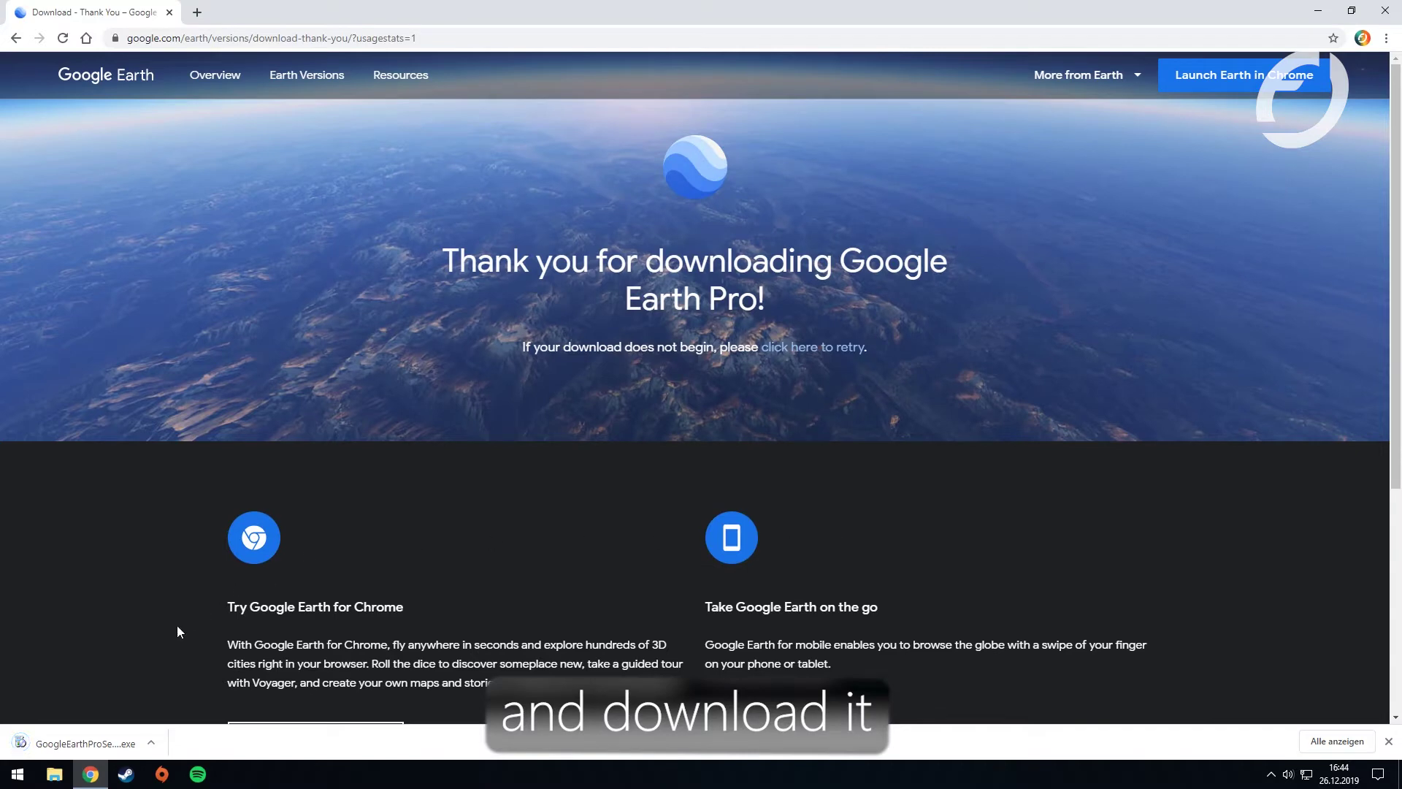
Run GoogleEarthProSetup.exe, confirming the security warning (Ausführen) and the UAC prompt (Ja)
left_click(89, 743)
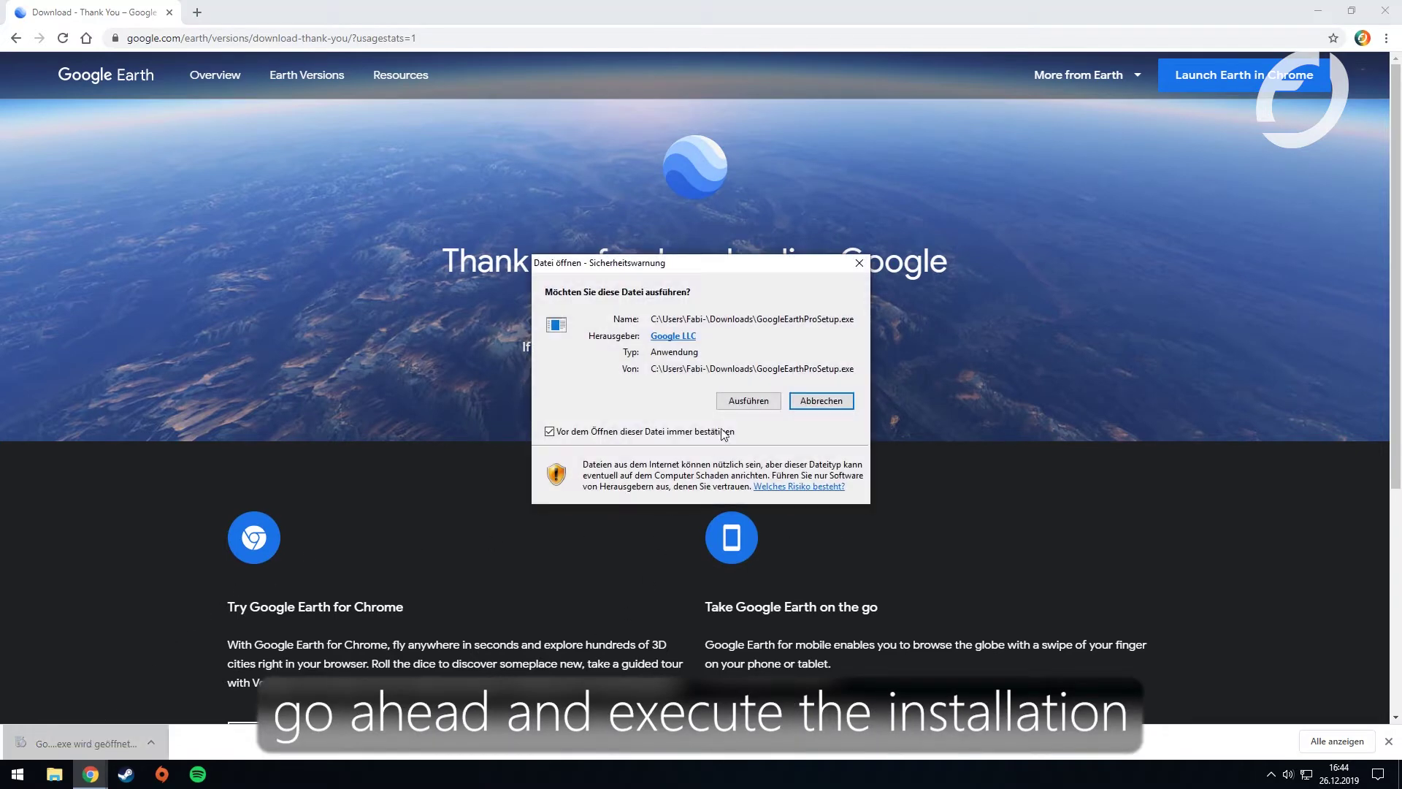
left_click(739, 398)
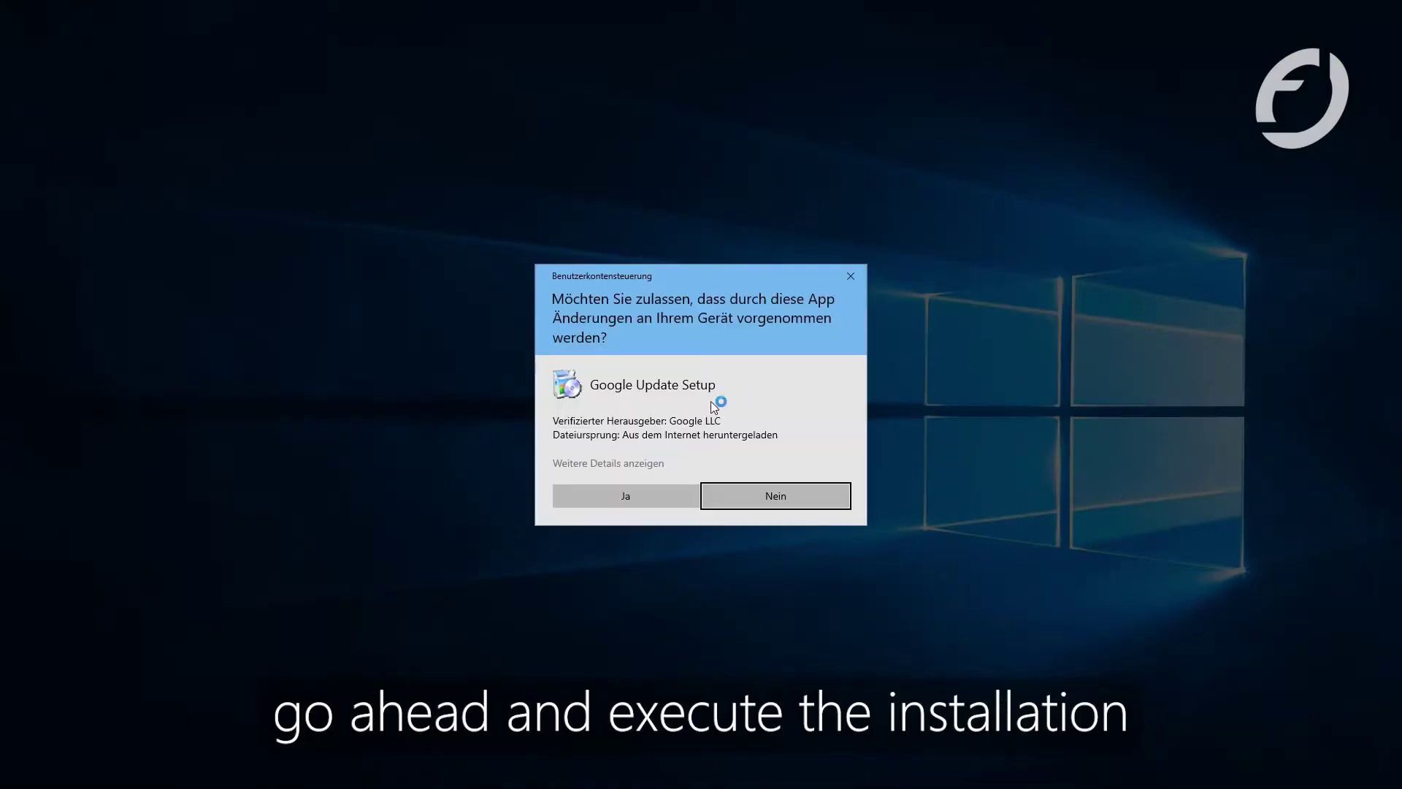
left_click(624, 498)
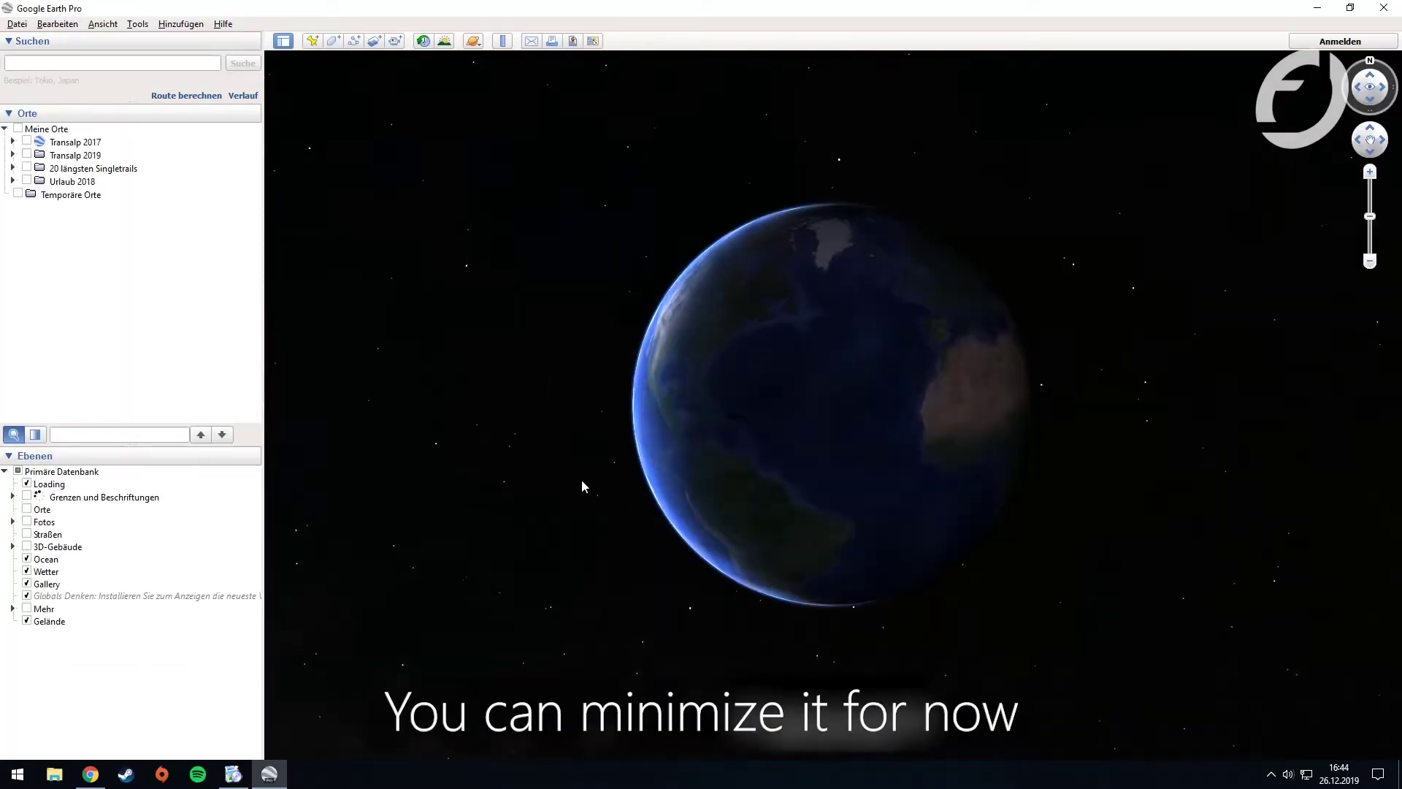
Minimize Google Earth Pro to bring back Chrome and the 'Installation complete' message
left_click(6, 130)
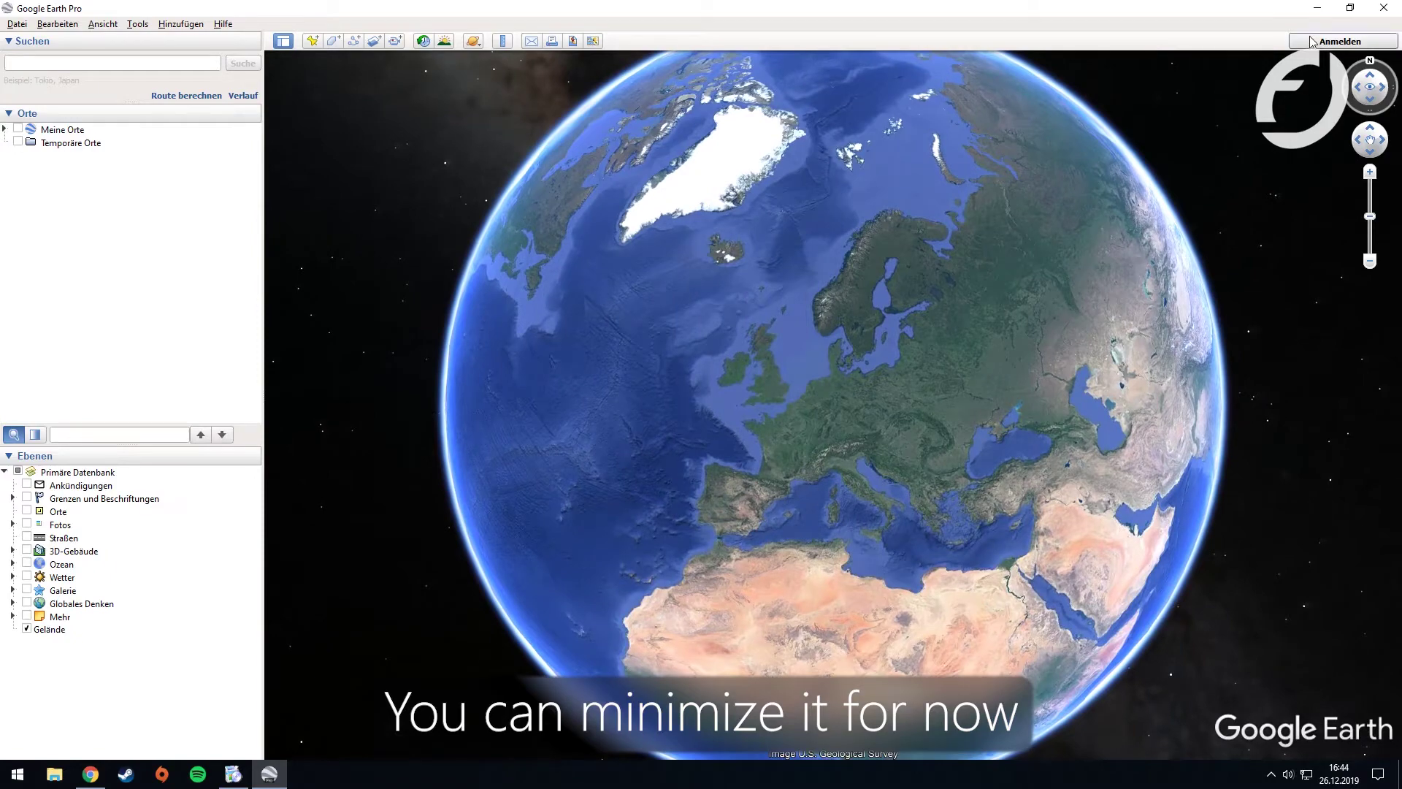
left_click(1319, 10)
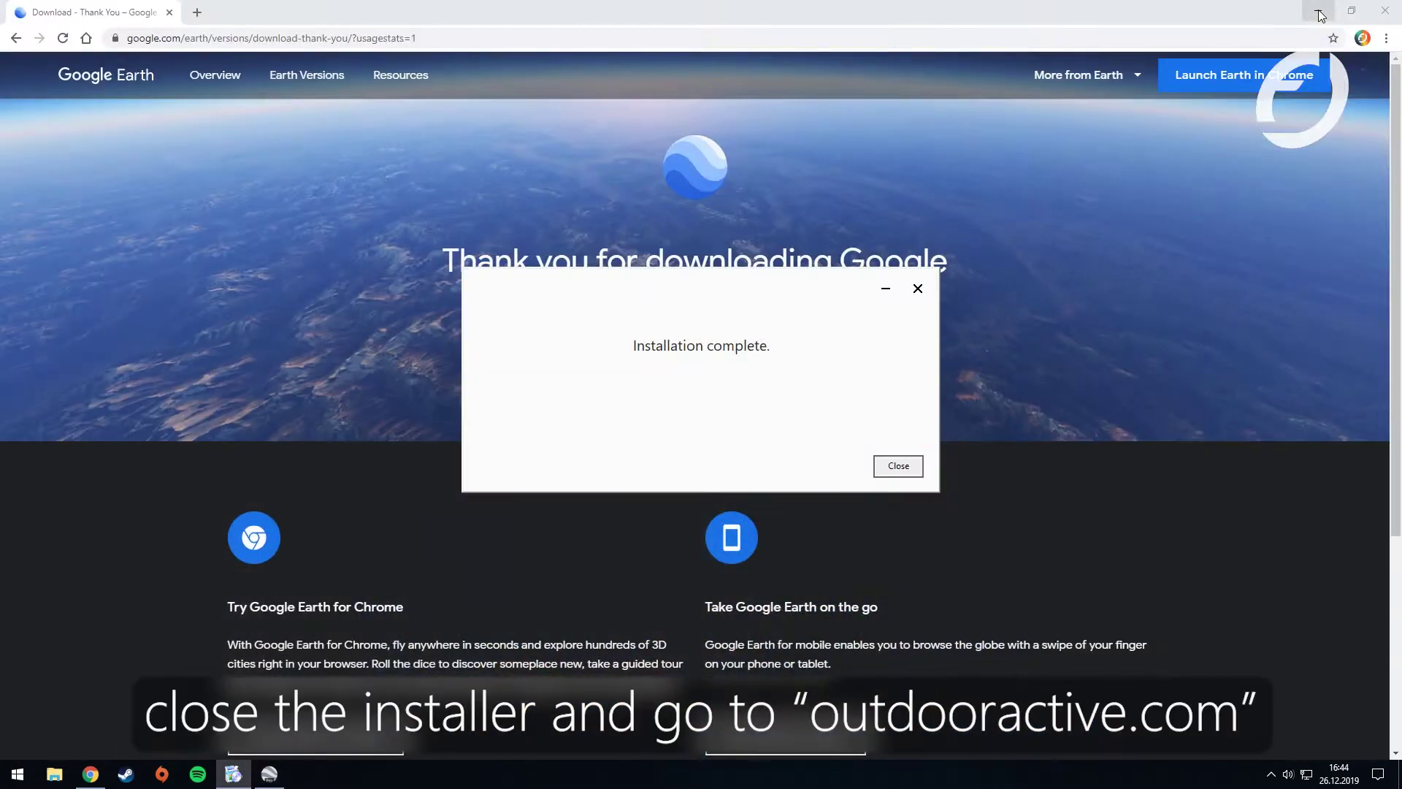
Close the installer, then search 'outdoor active' in a fresh tab and open outdooractive.com
left_click(899, 467)
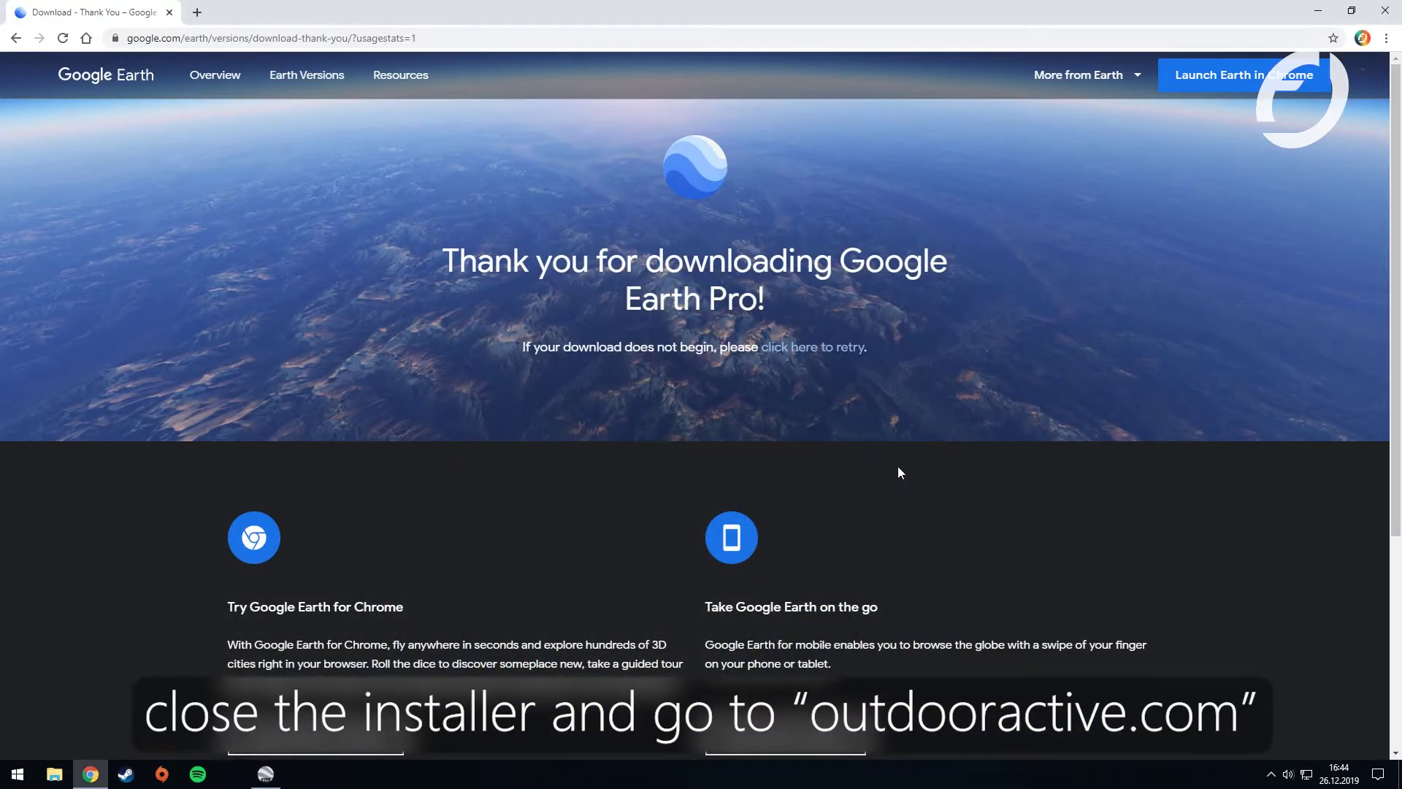
left_click(198, 14)
left_click(169, 13)
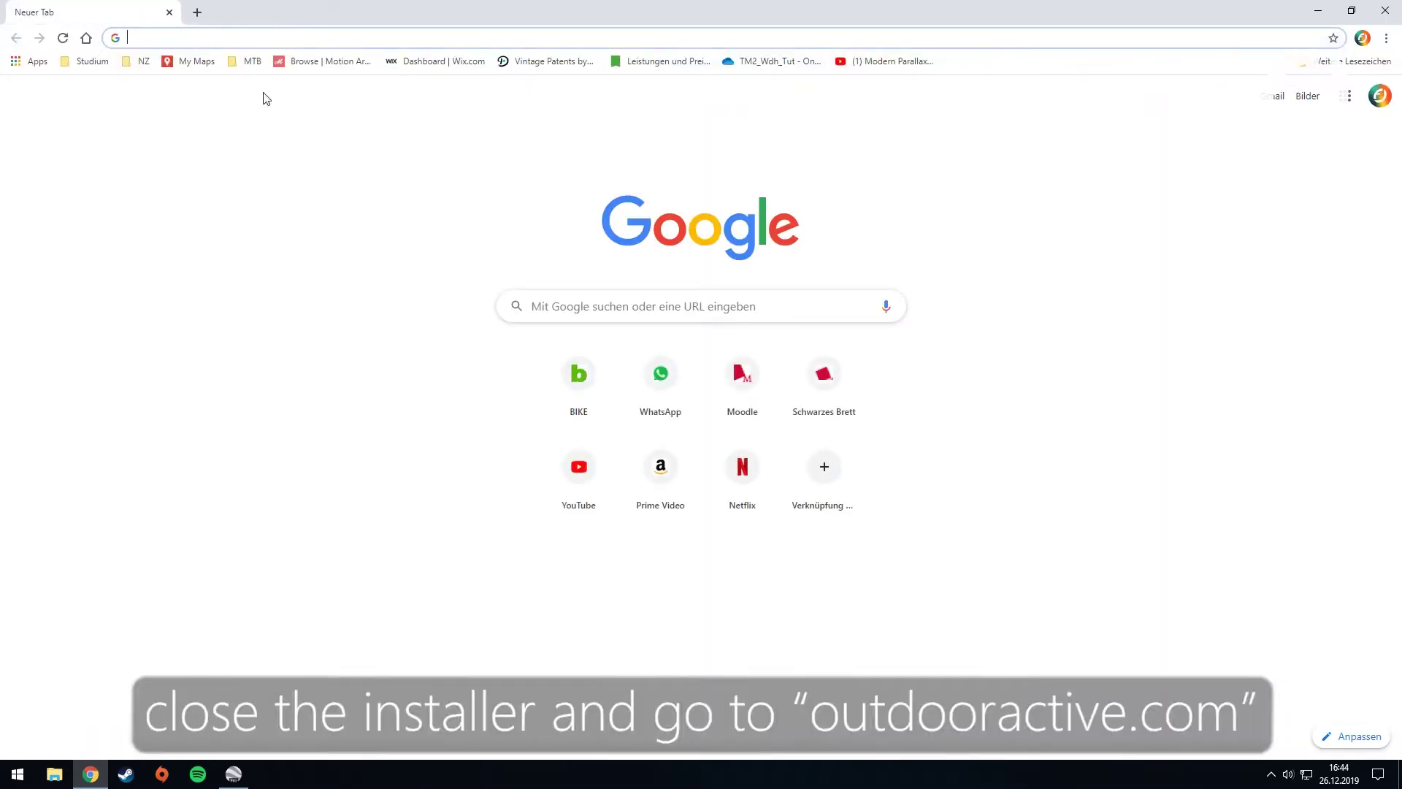
left_click(613, 305)
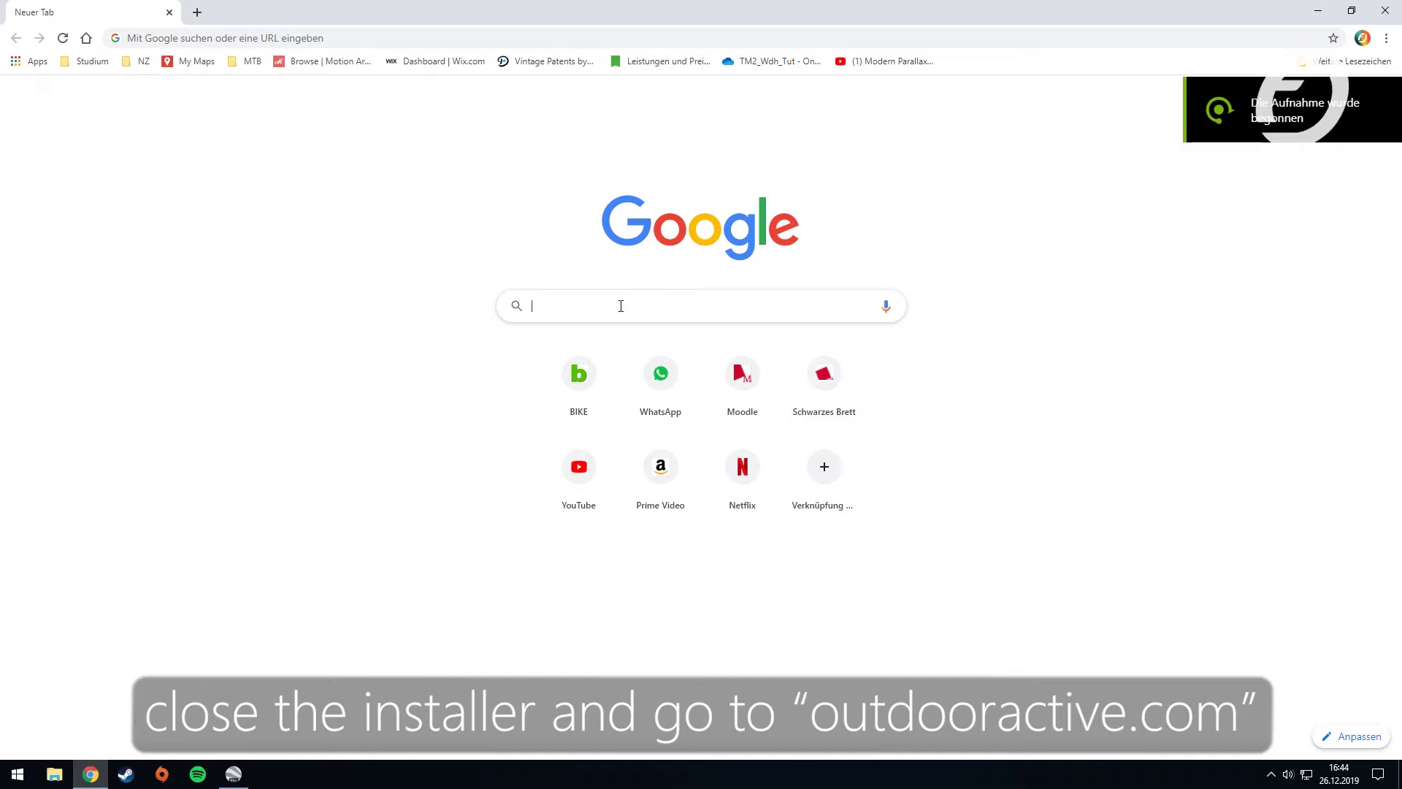
type("outd")
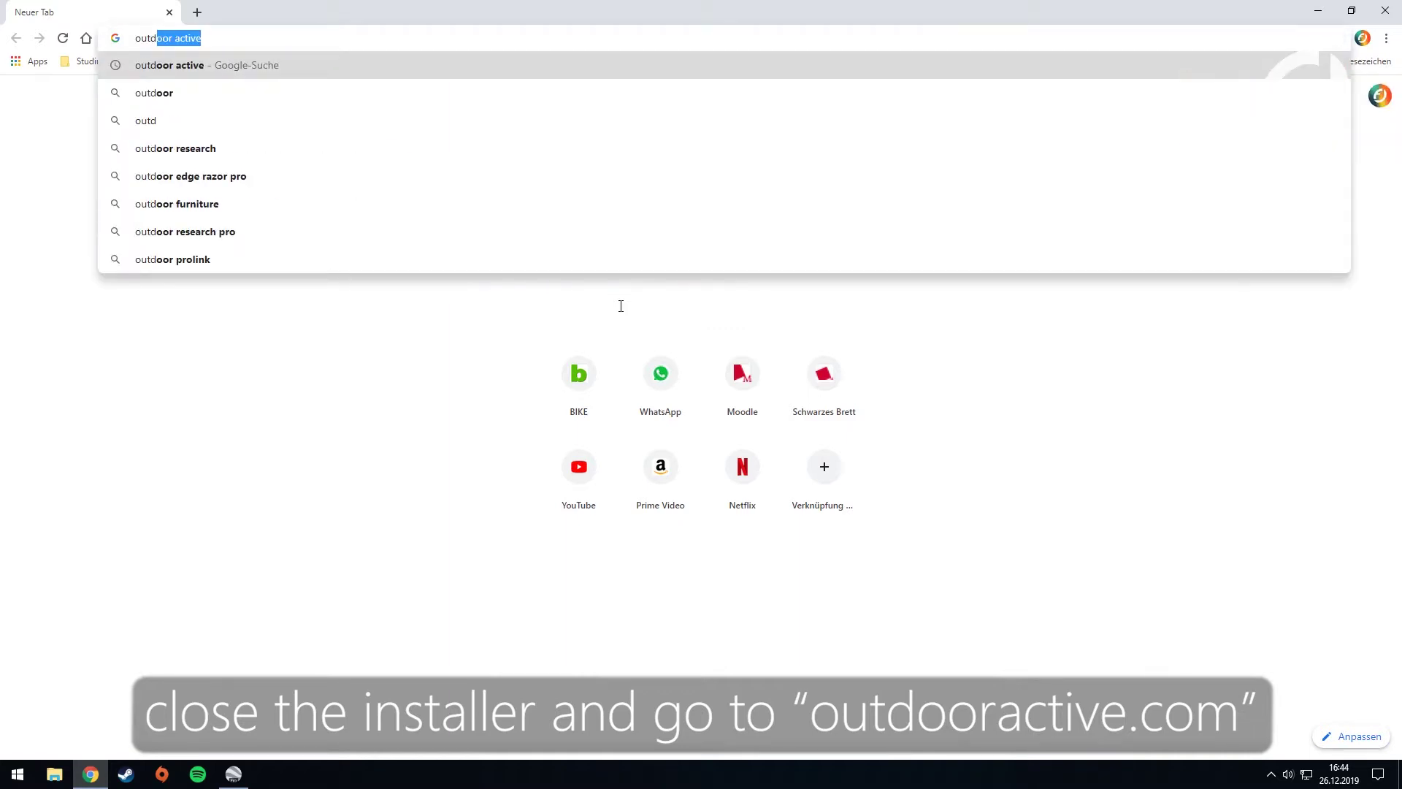
key("Return")
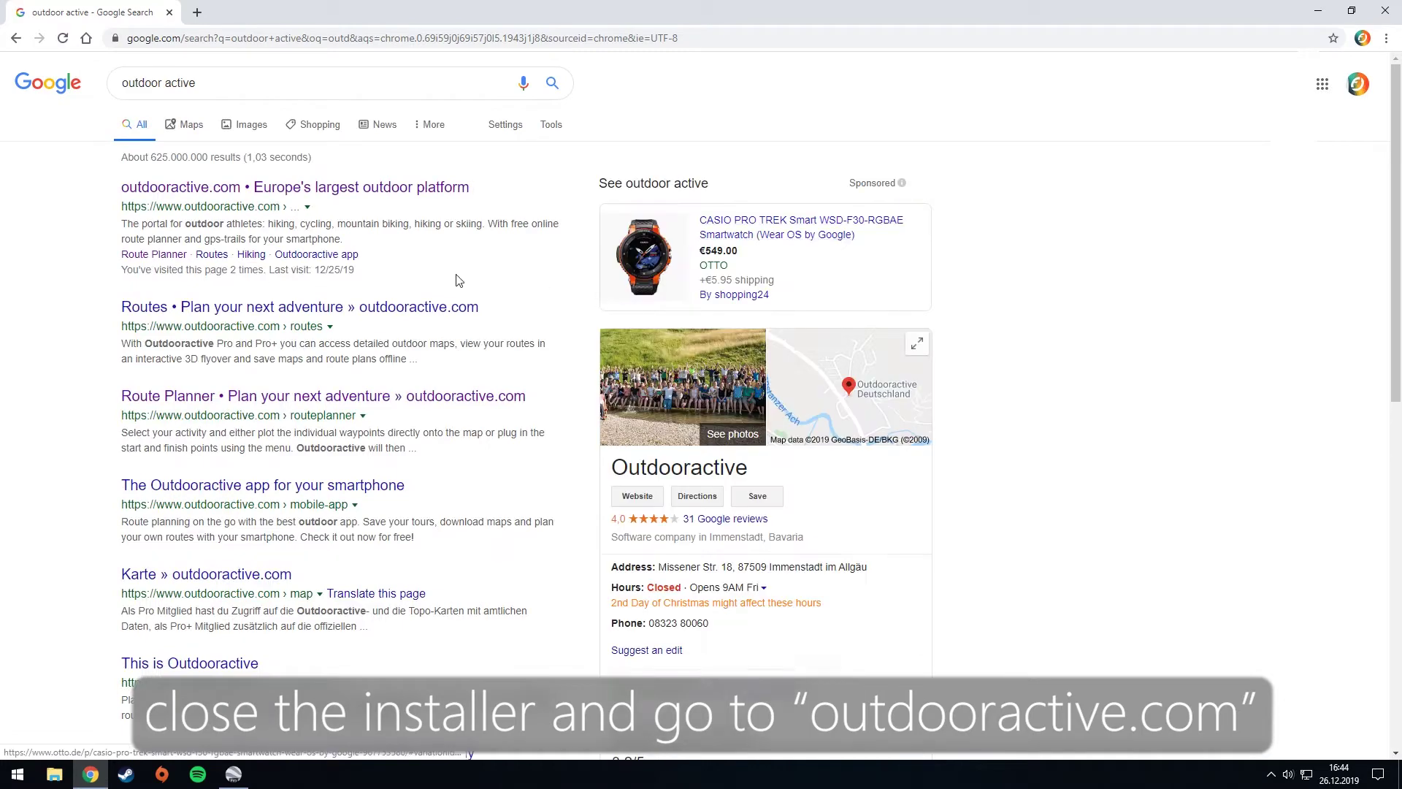
left_click(218, 193)
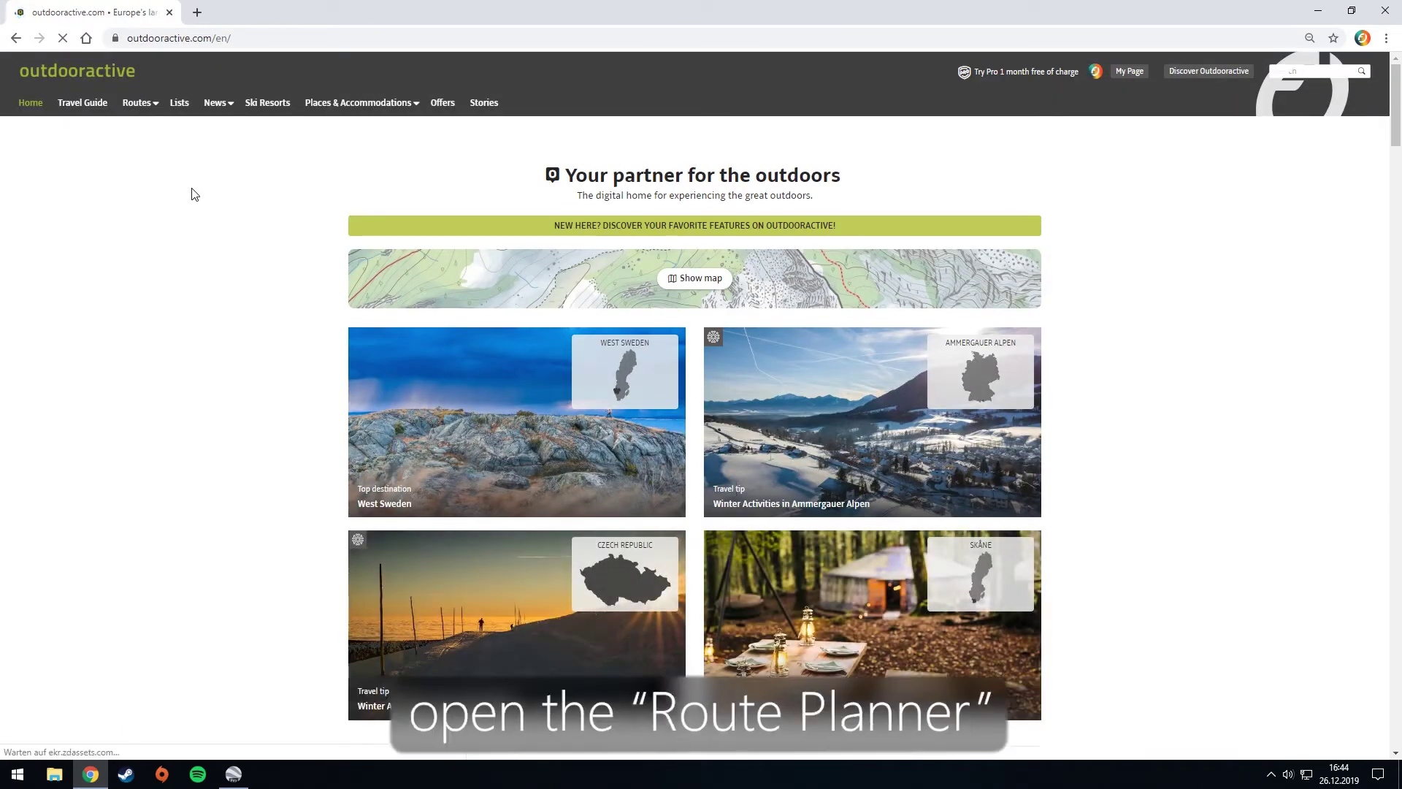
Go to Routes > Route Planner and expand its map to full-window size
left_click(140, 103)
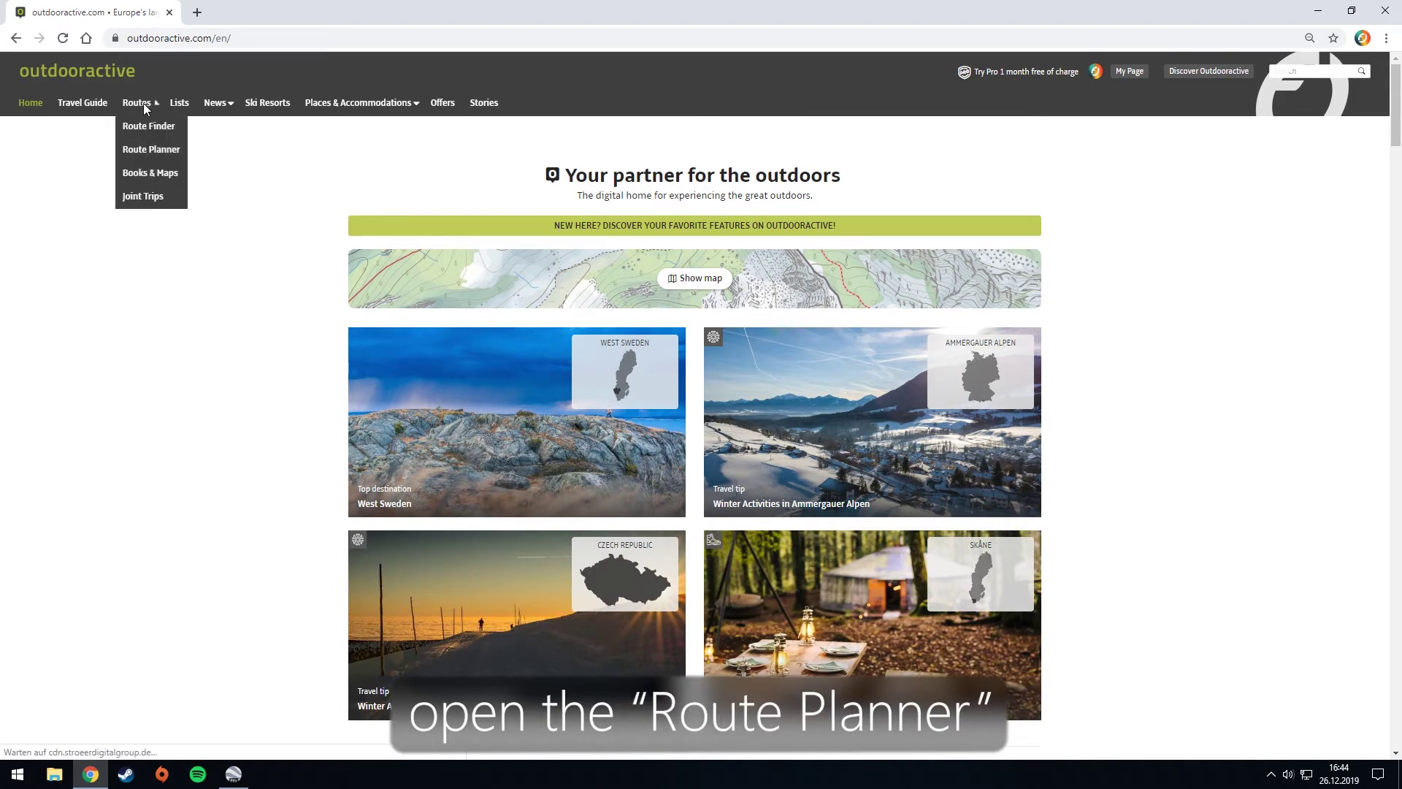
left_click(152, 151)
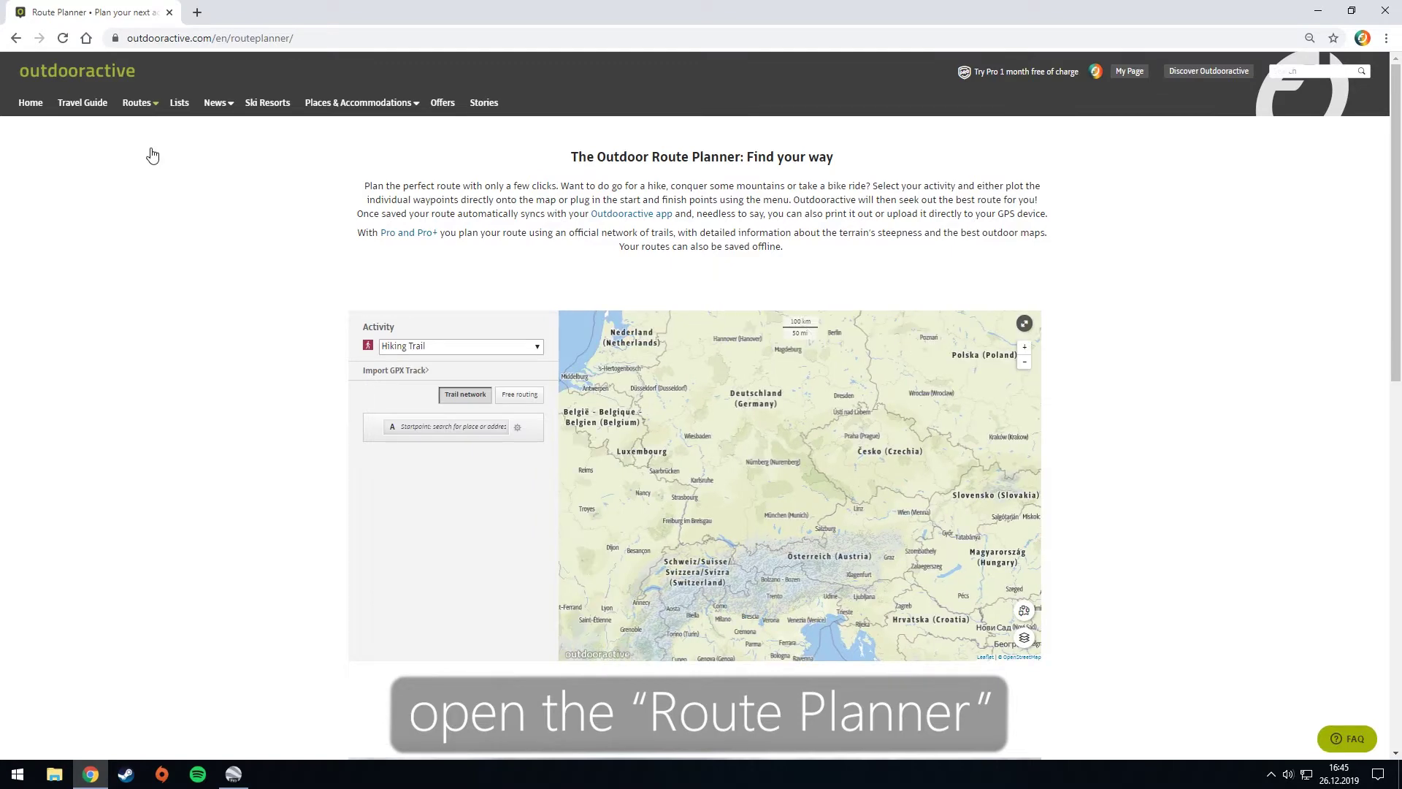
left_click(1025, 325)
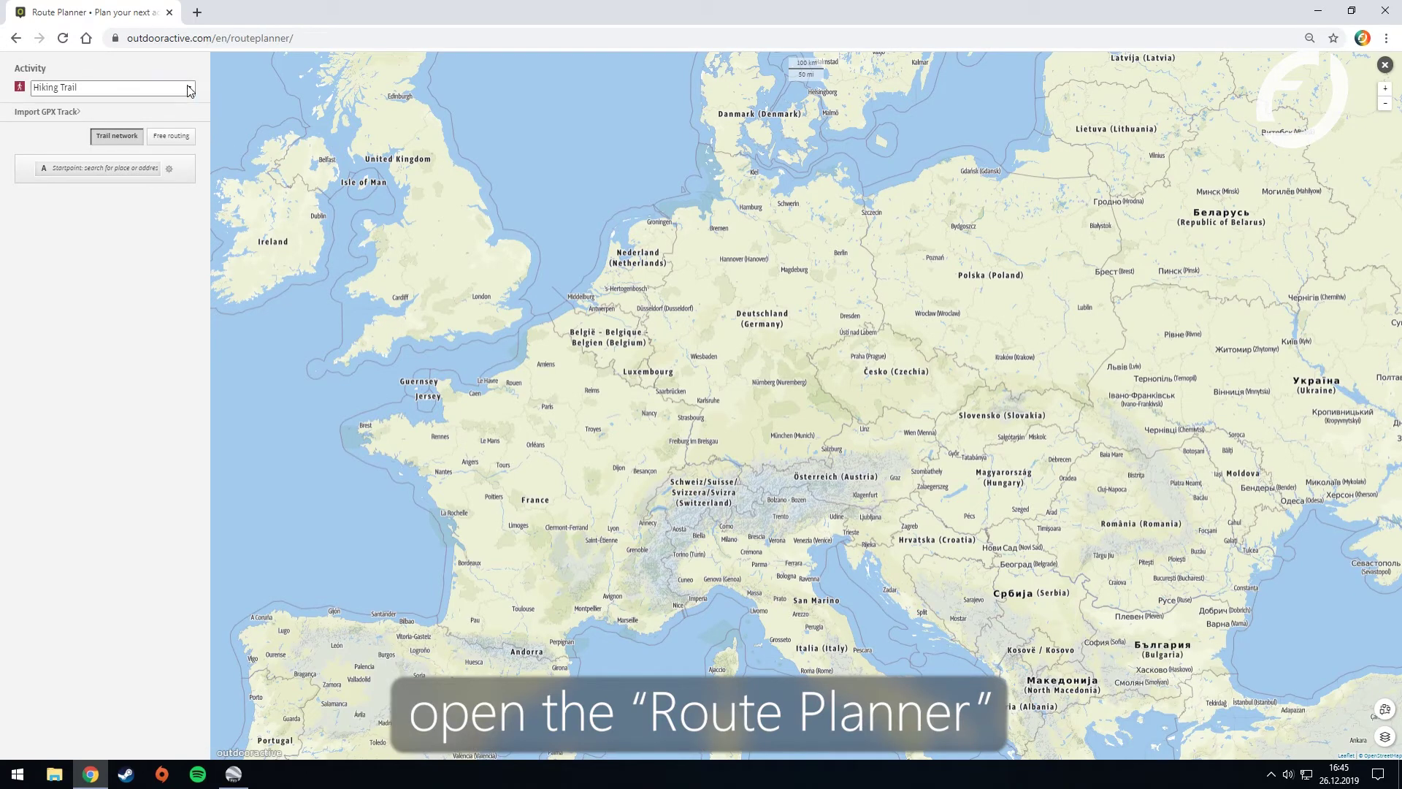
Set activity to Mountain Bike, zoom to Tegernsee, and place start A at Rottach-Egern and end B south-east
left_click(144, 87)
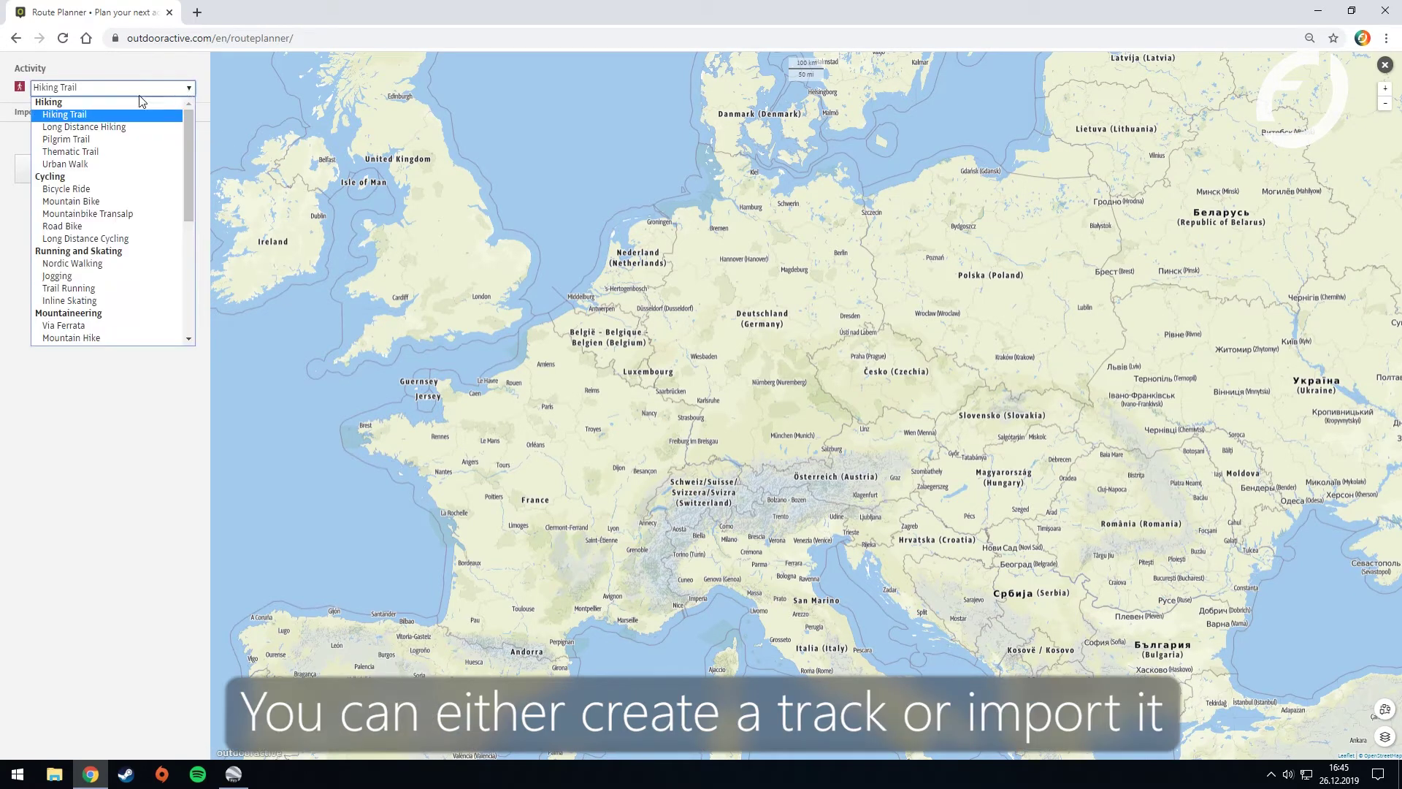
left_click(91, 202)
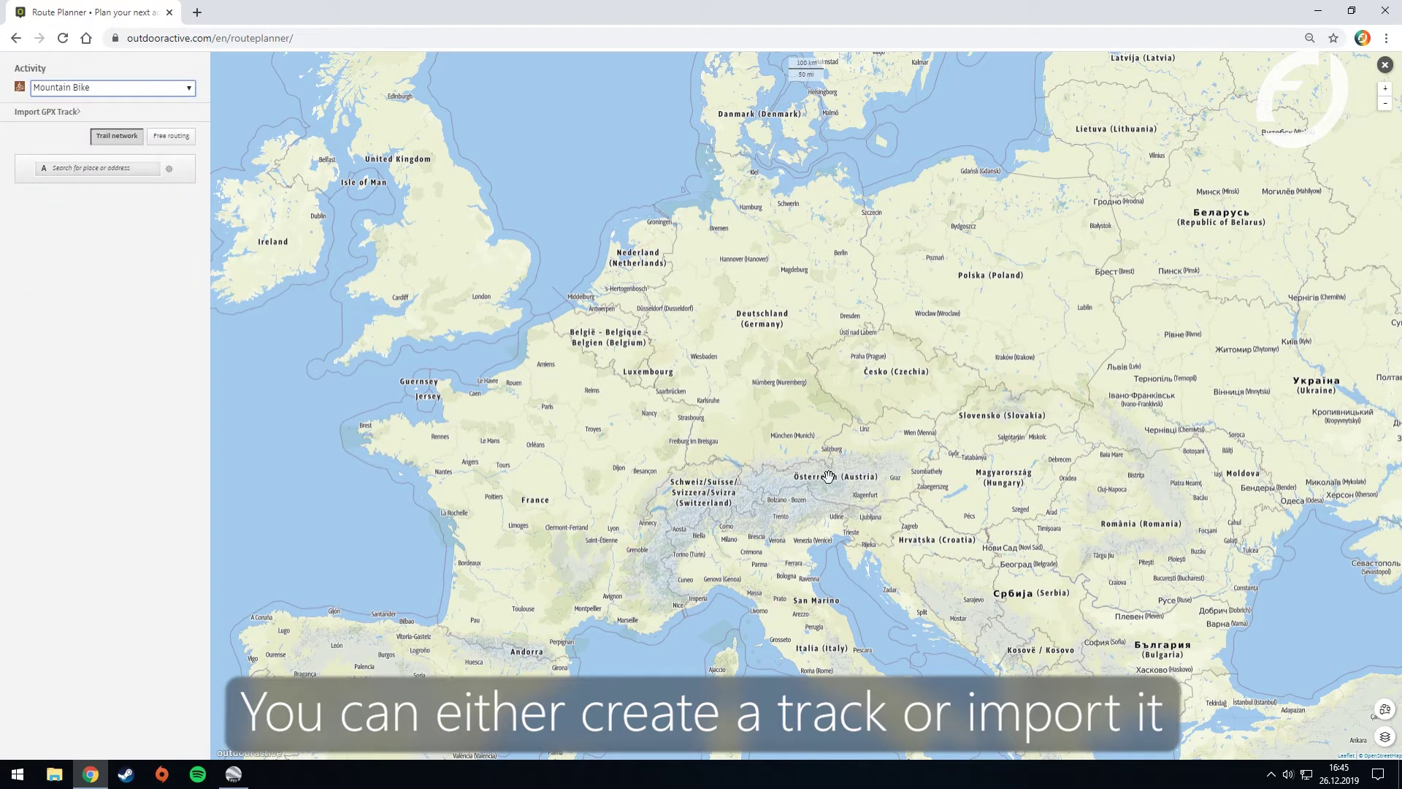
scroll(804, 458, "up", 3)
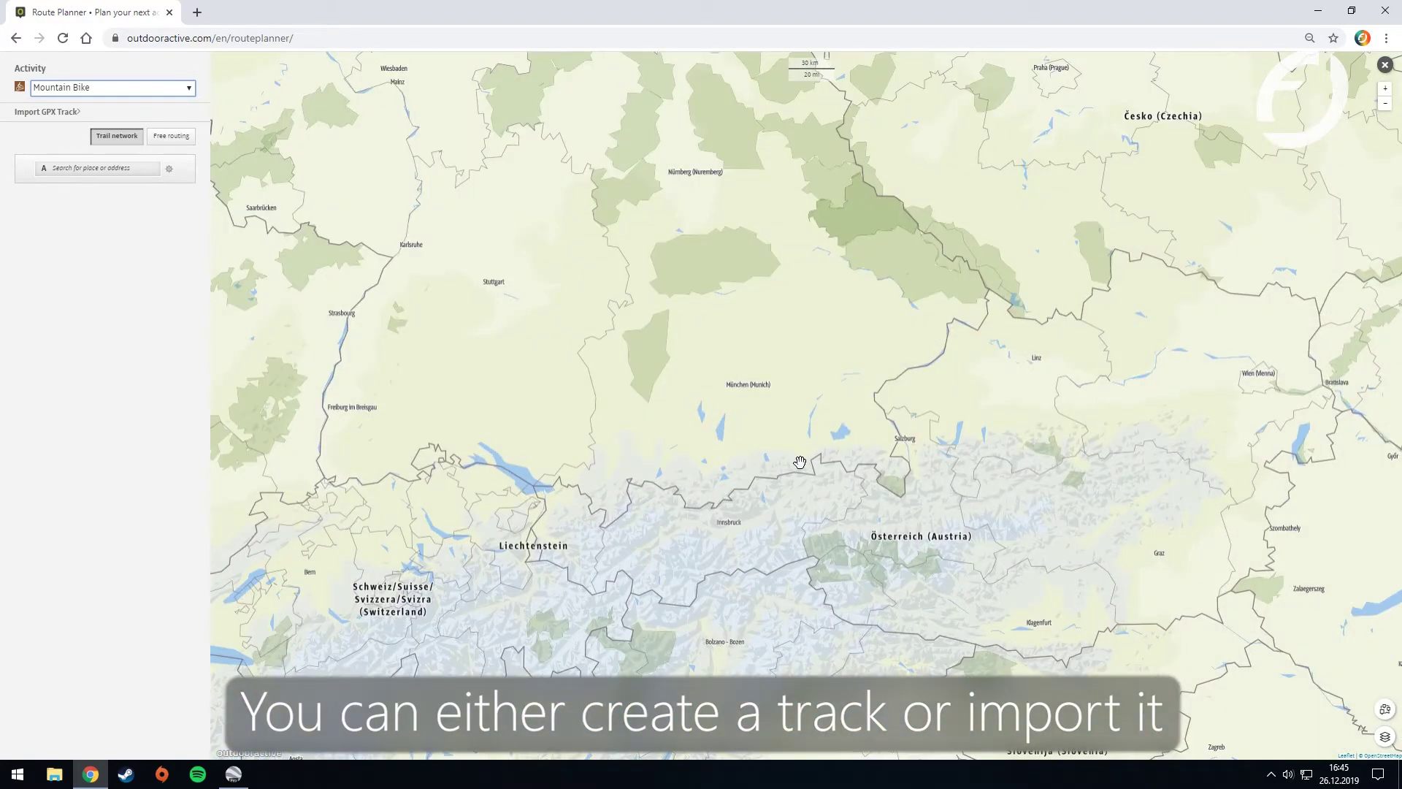
scroll(801, 461, "up", 2)
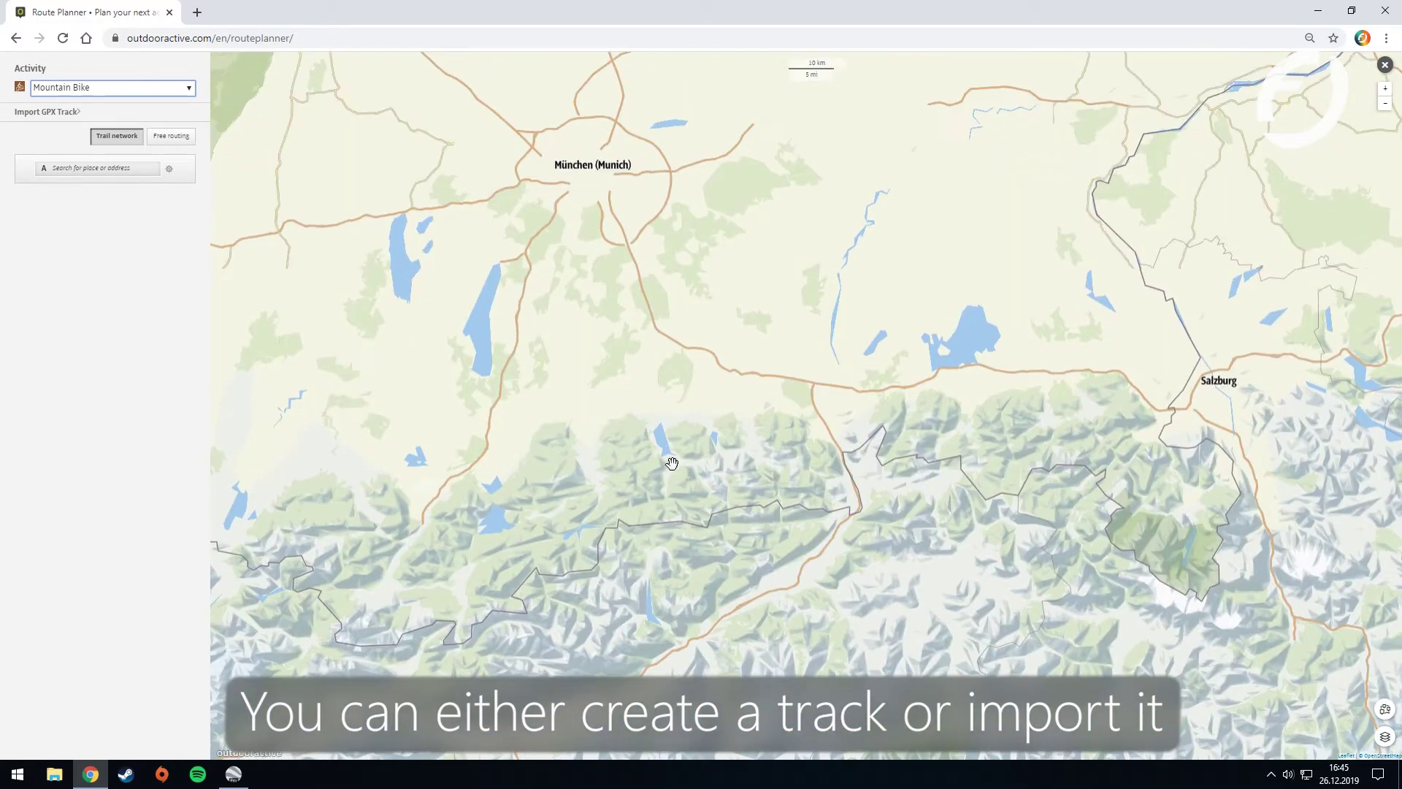
scroll(670, 462, "up", 3)
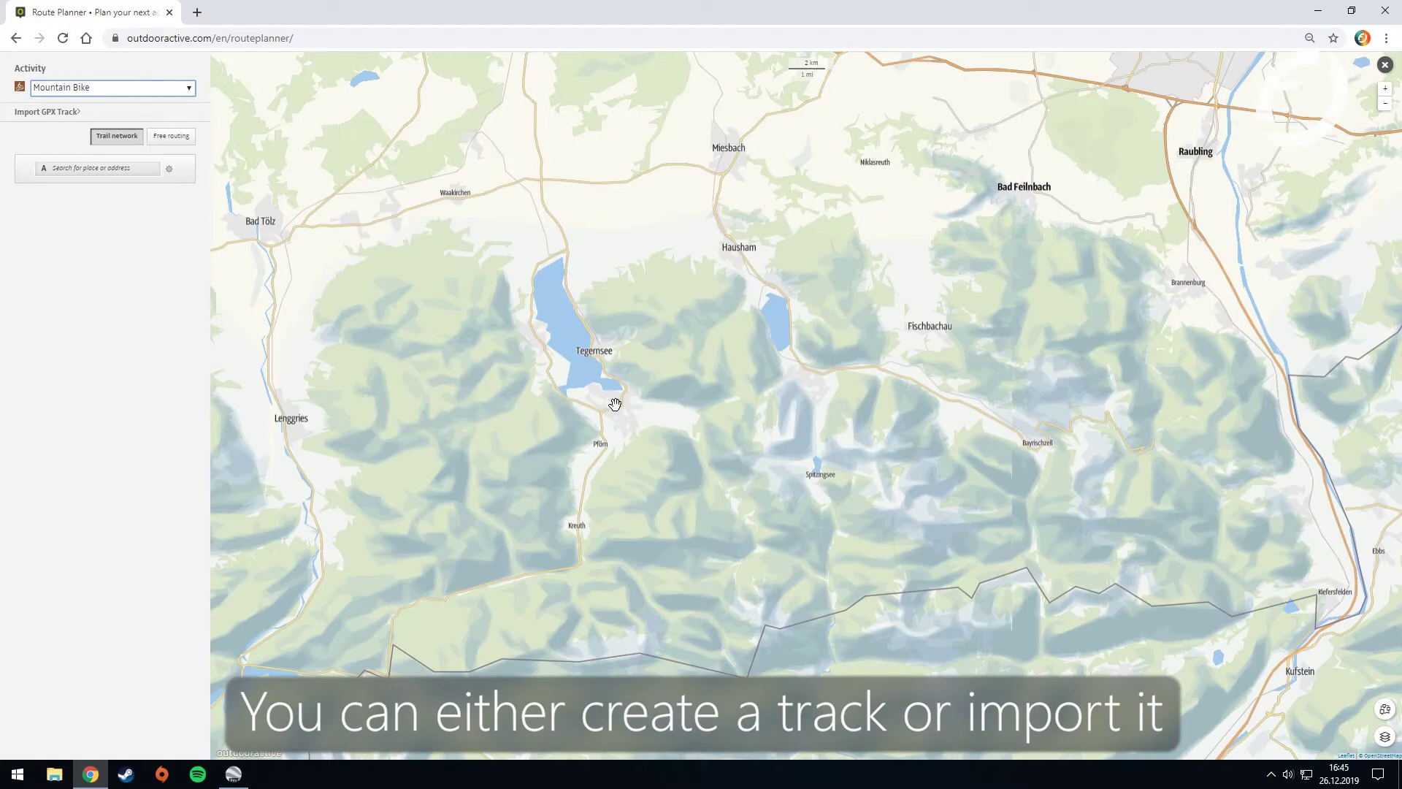
scroll(615, 404, "up", 2)
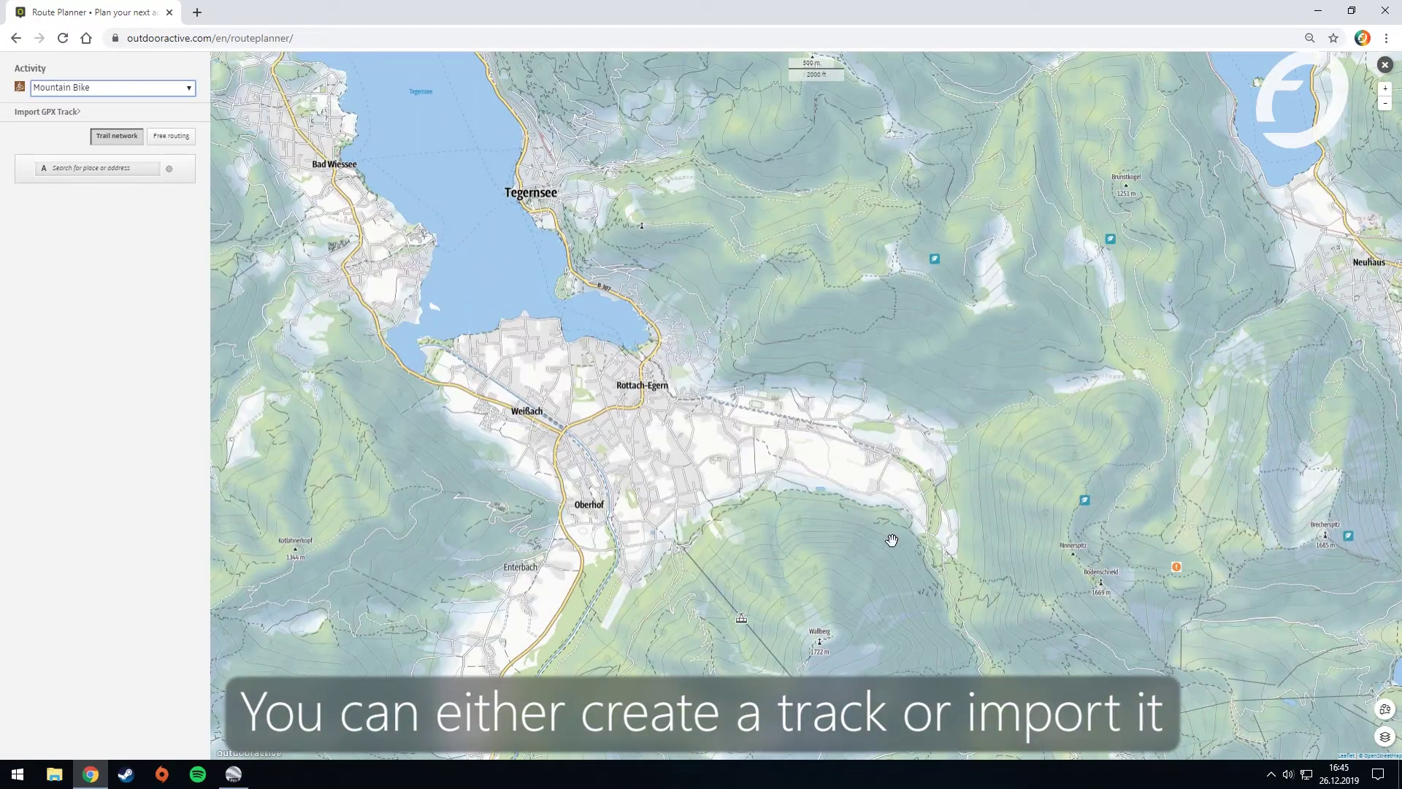
left_click_drag(892, 540, 751, 451)
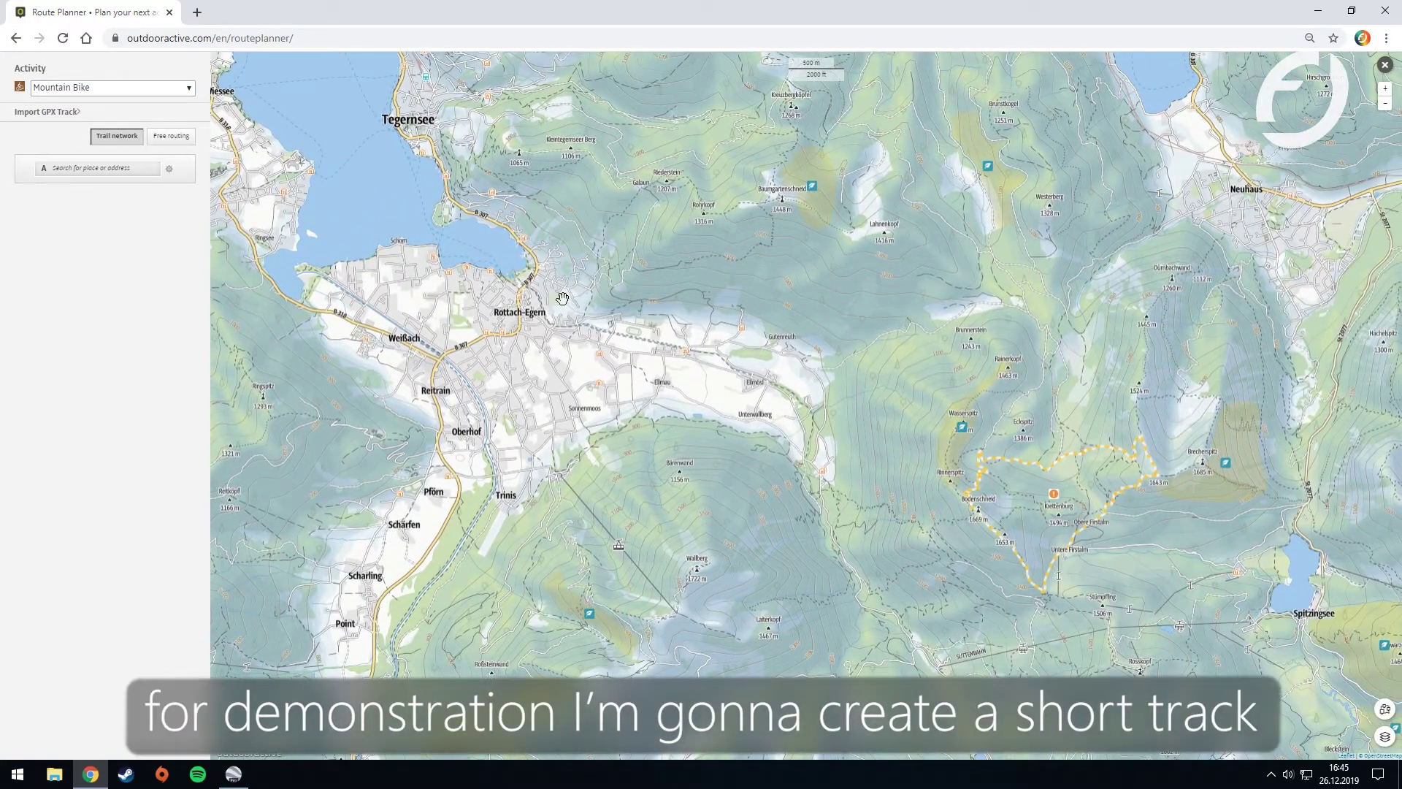
left_click(520, 278)
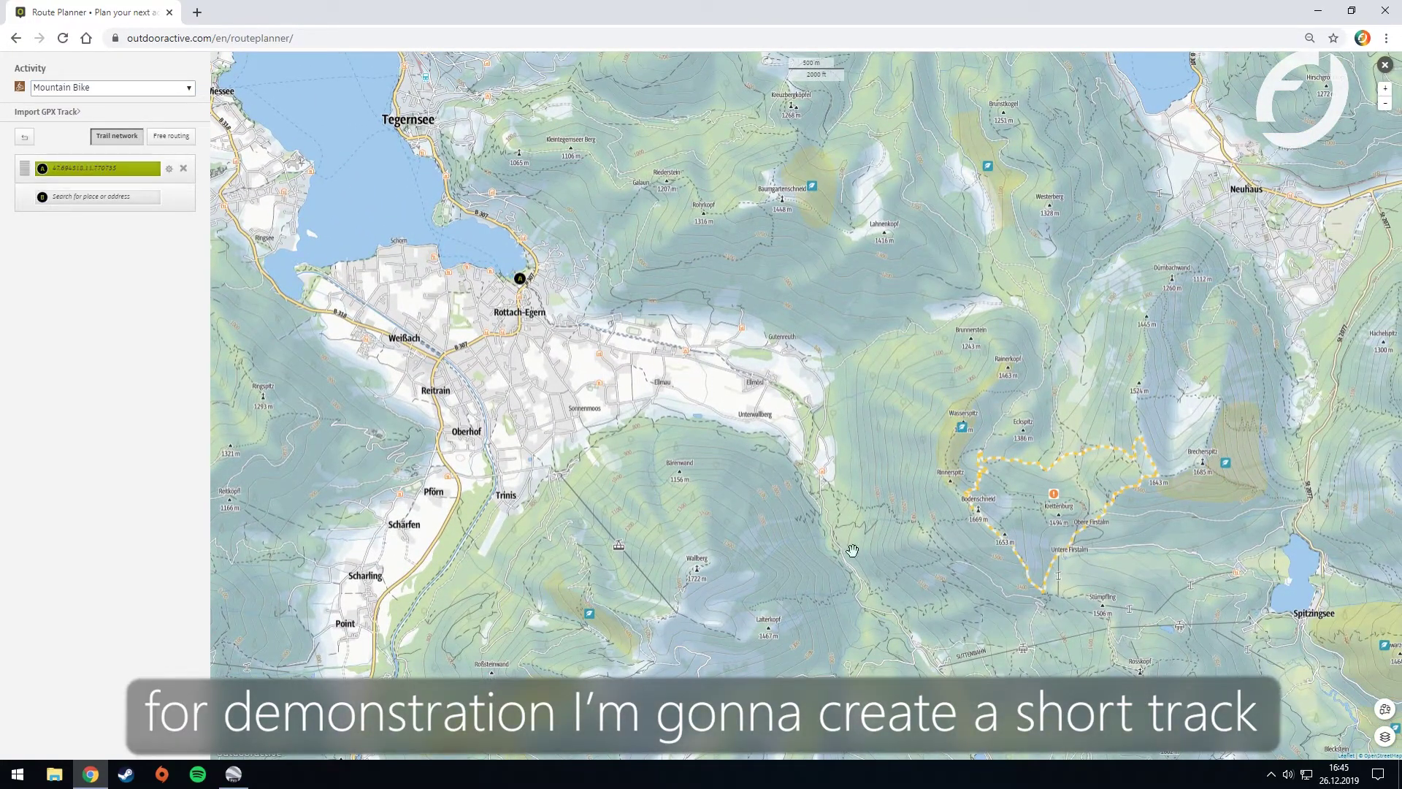
left_click(925, 654)
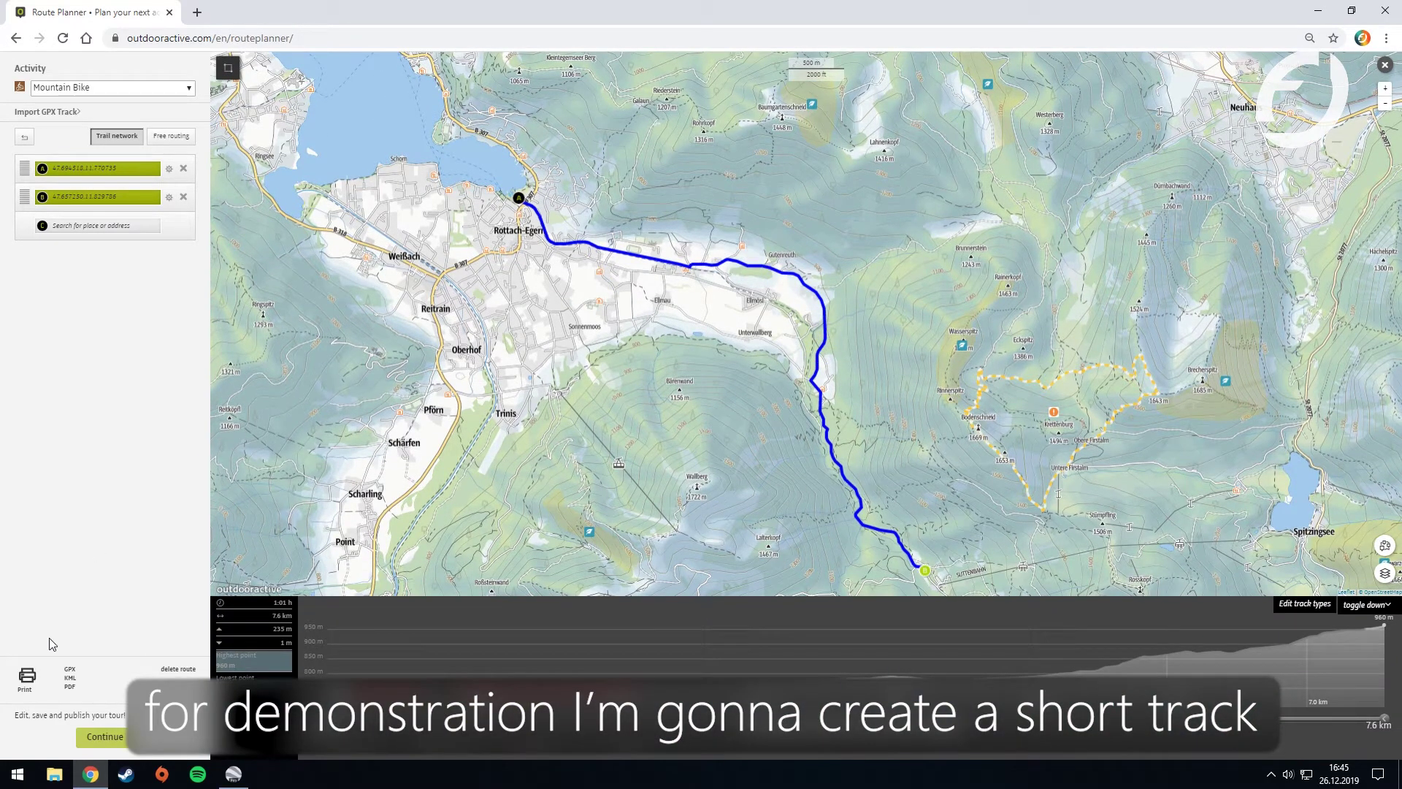
Download the route's KML export, save it as Normal Track in Downloads, and dismiss the confirmation
left_click(76, 678)
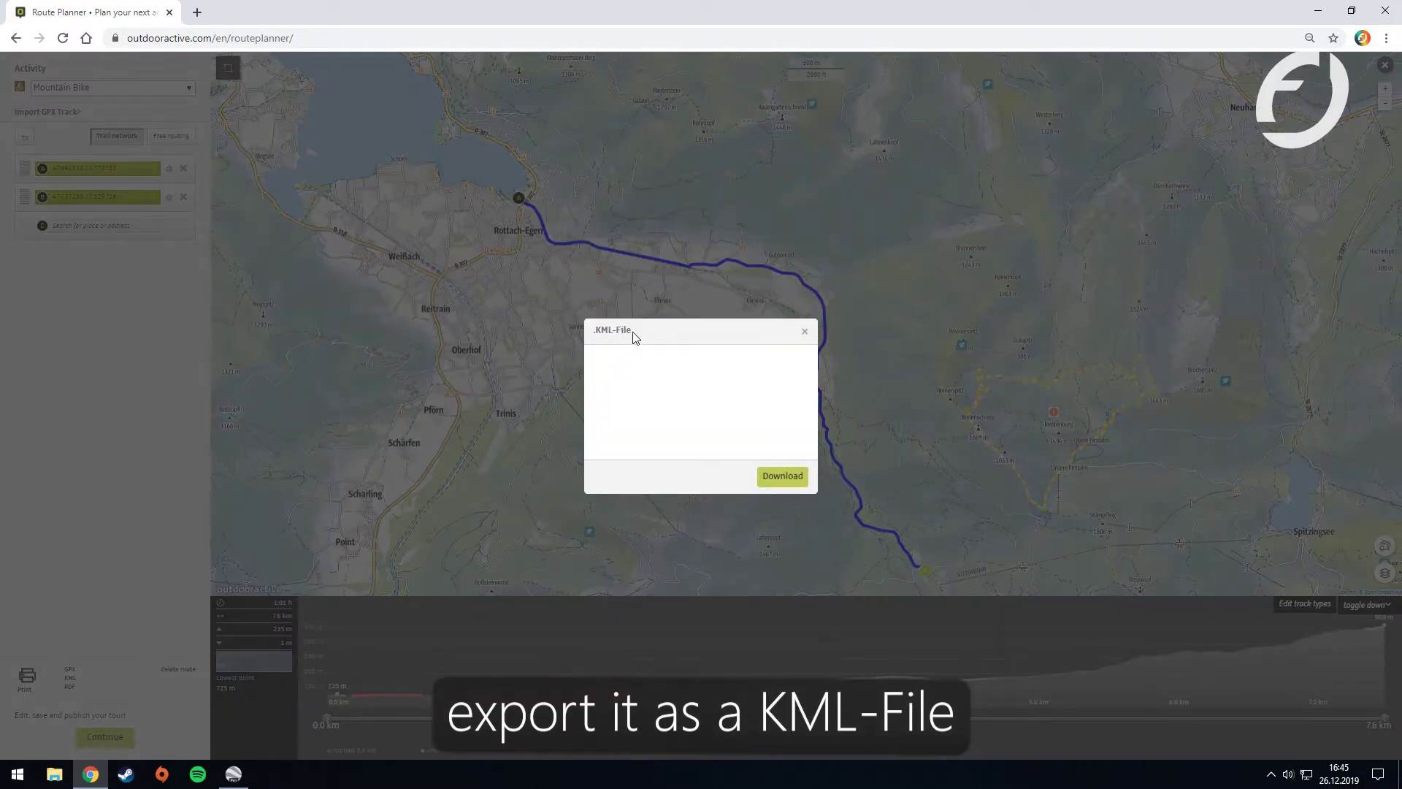
left_click(780, 476)
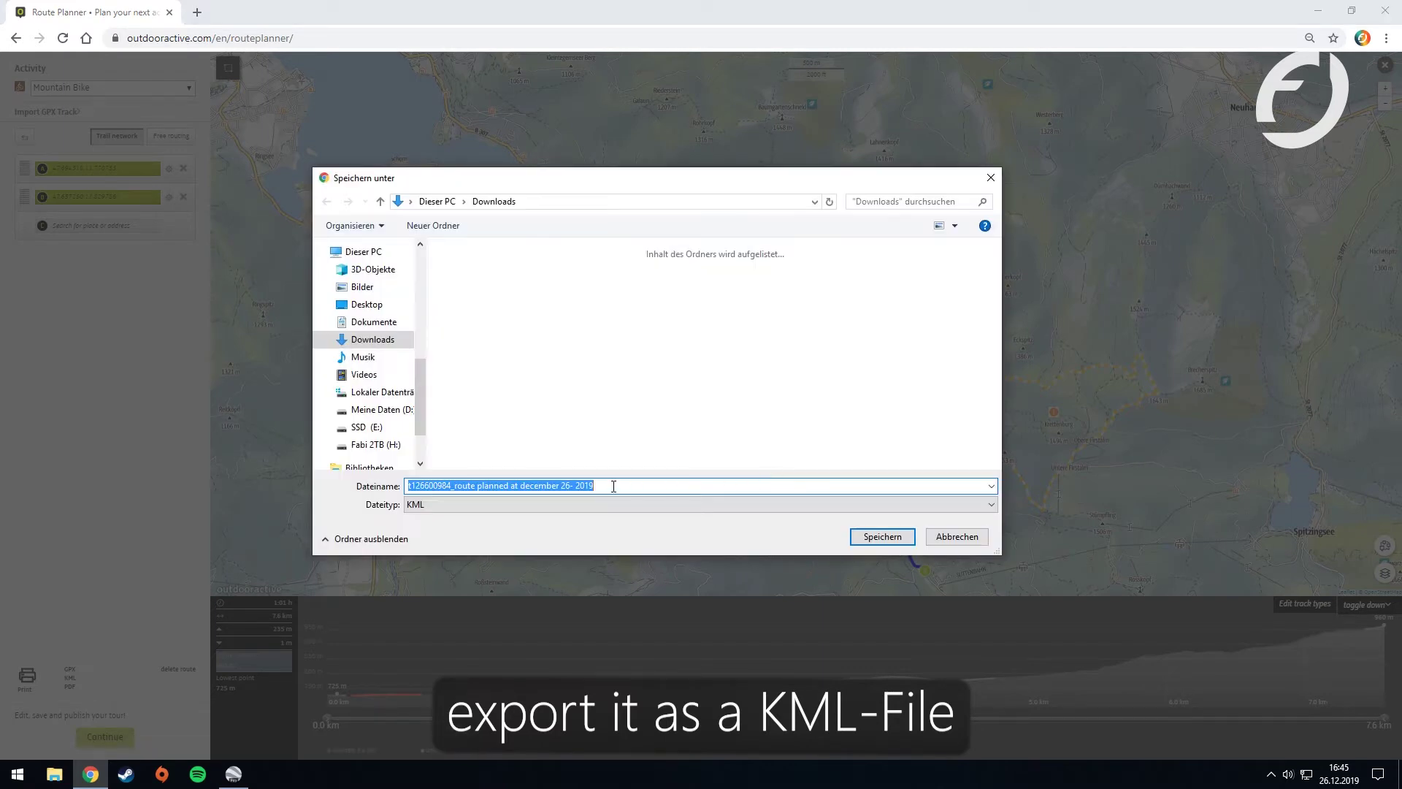
type("Normal Track")
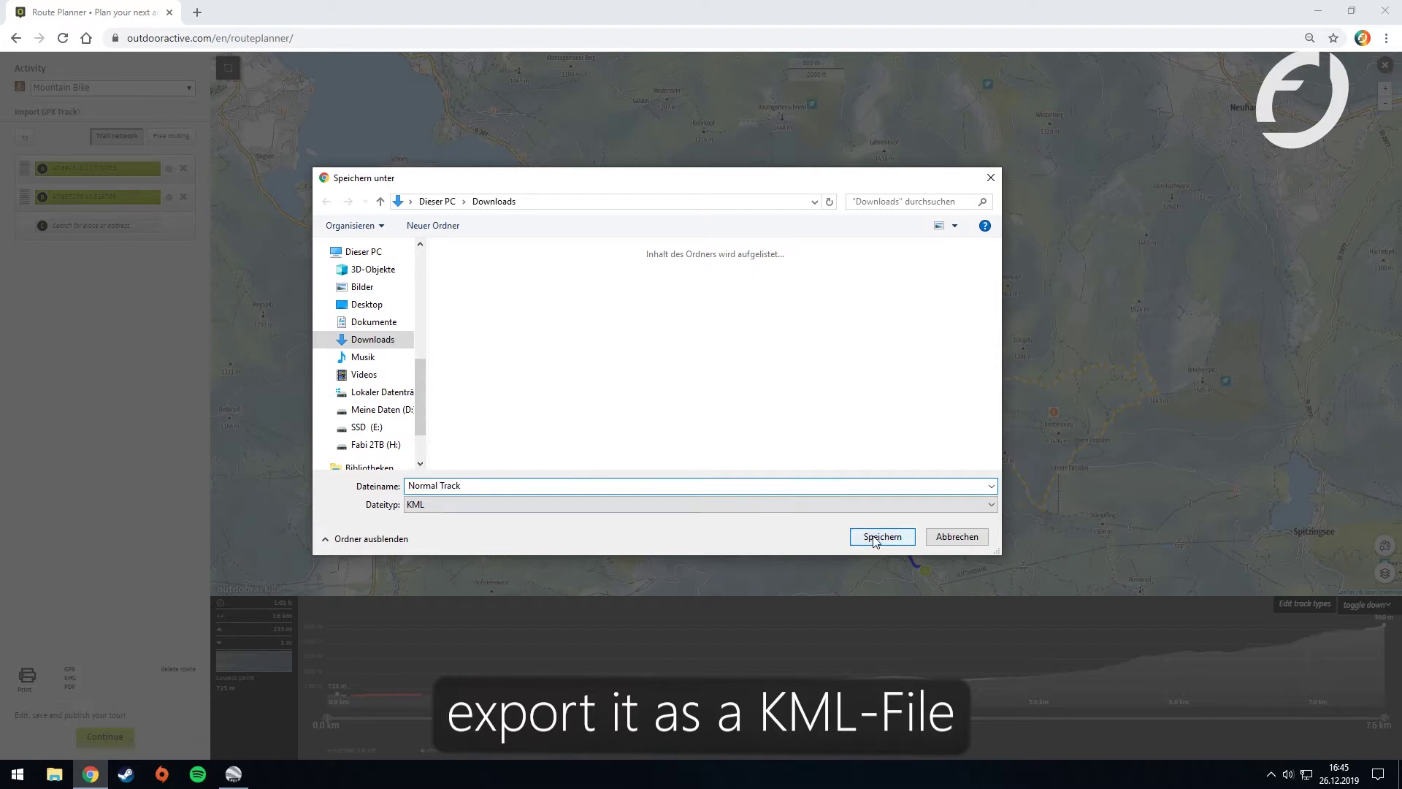
left_click(874, 537)
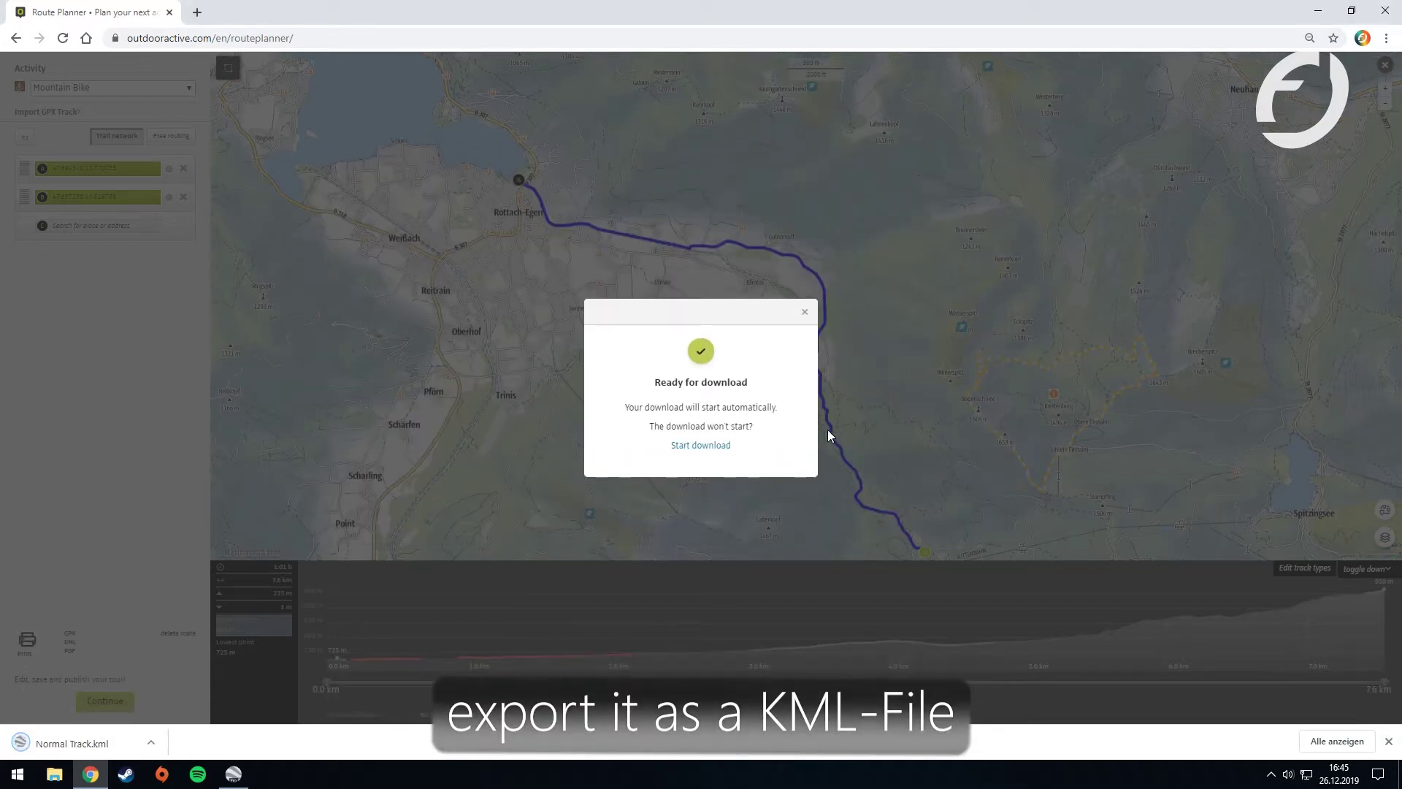
left_click(804, 312)
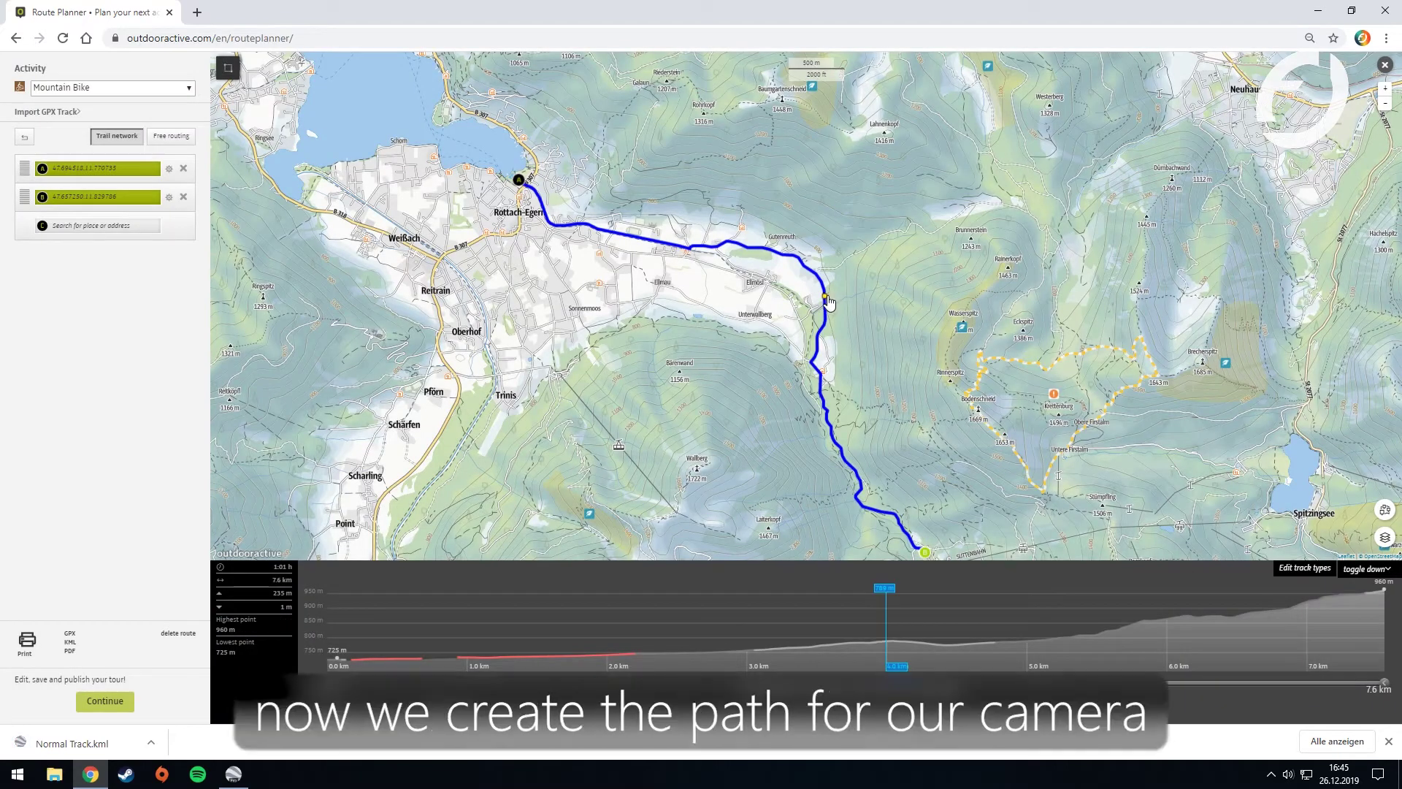
Convert the route to a straight line with Segment without routing and add a first bend point
right_click(826, 300)
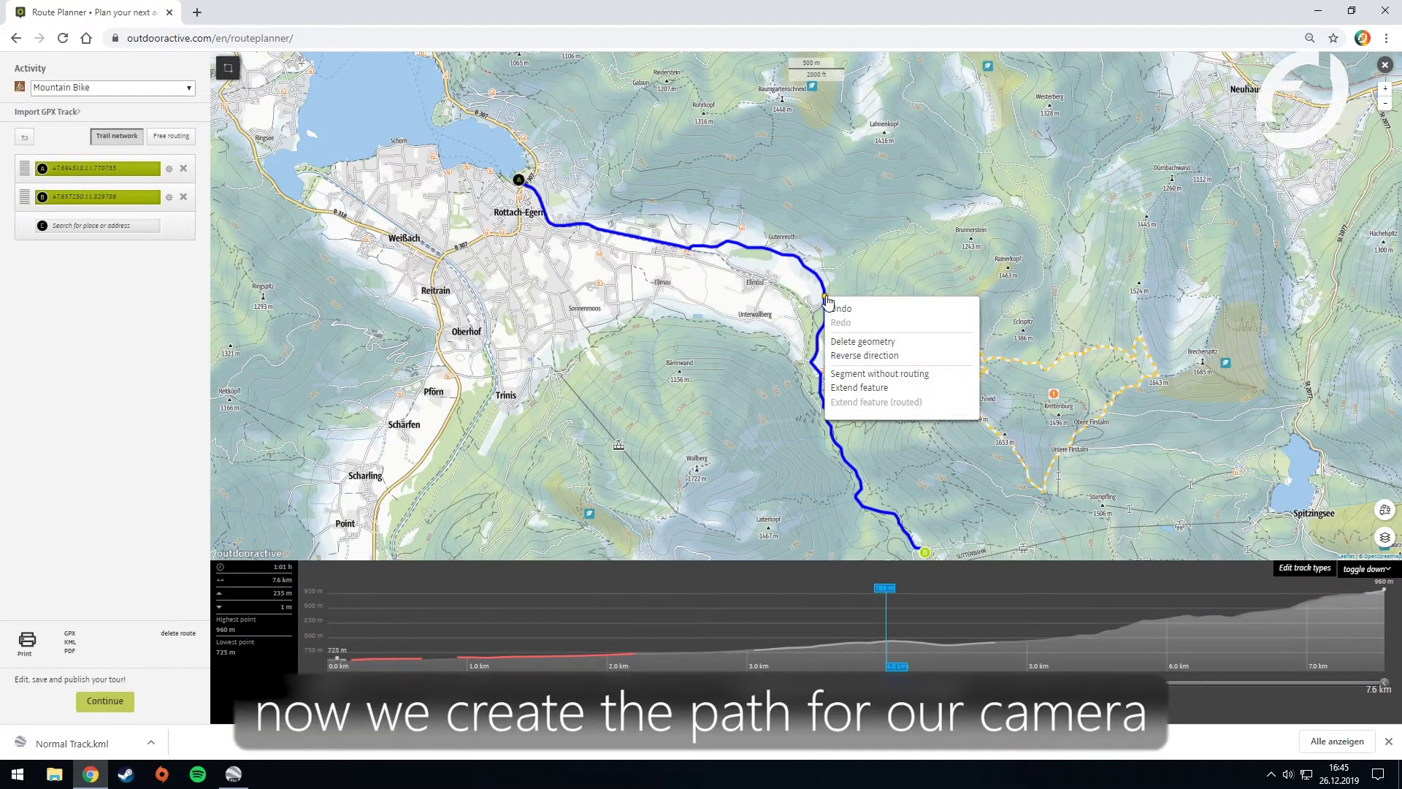
left_click(933, 379)
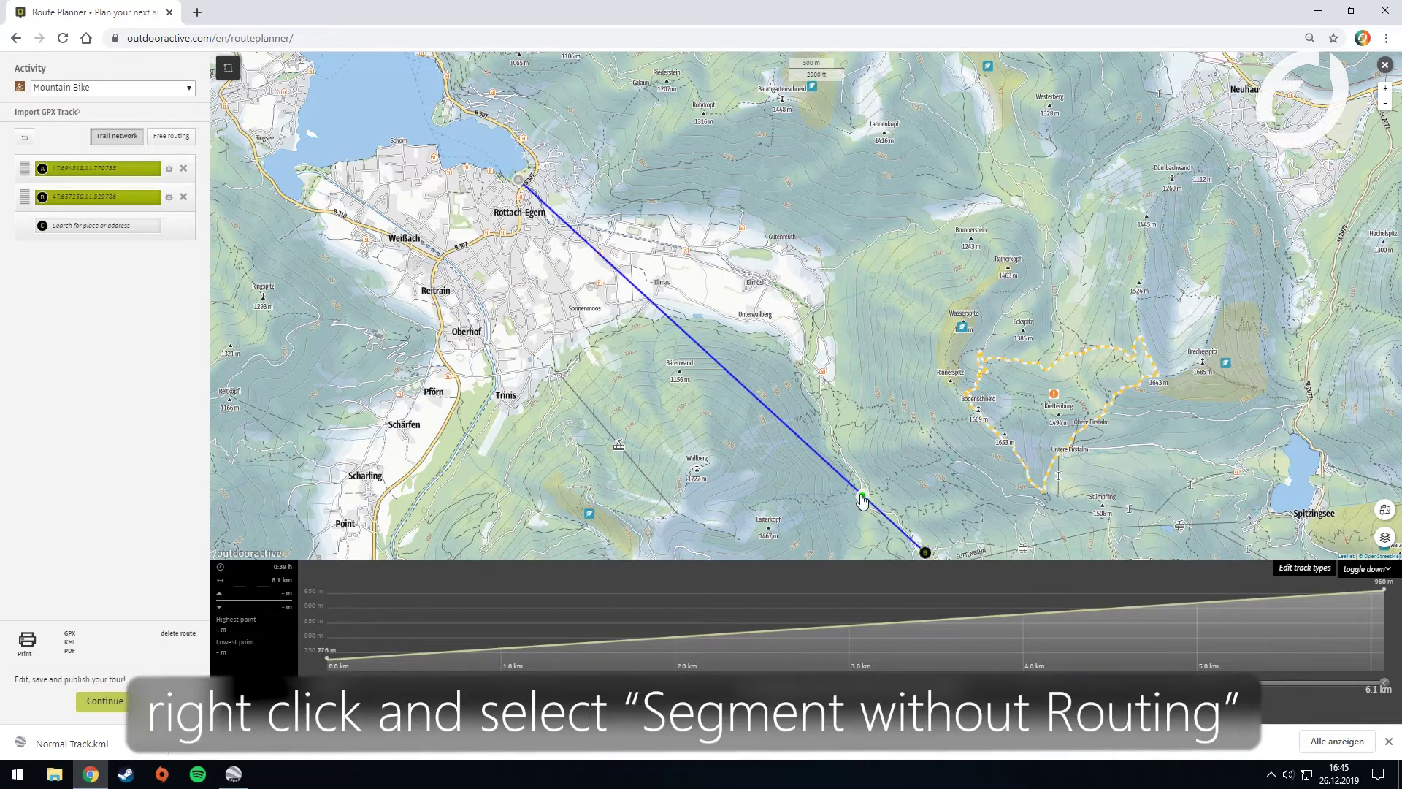
left_click(822, 409)
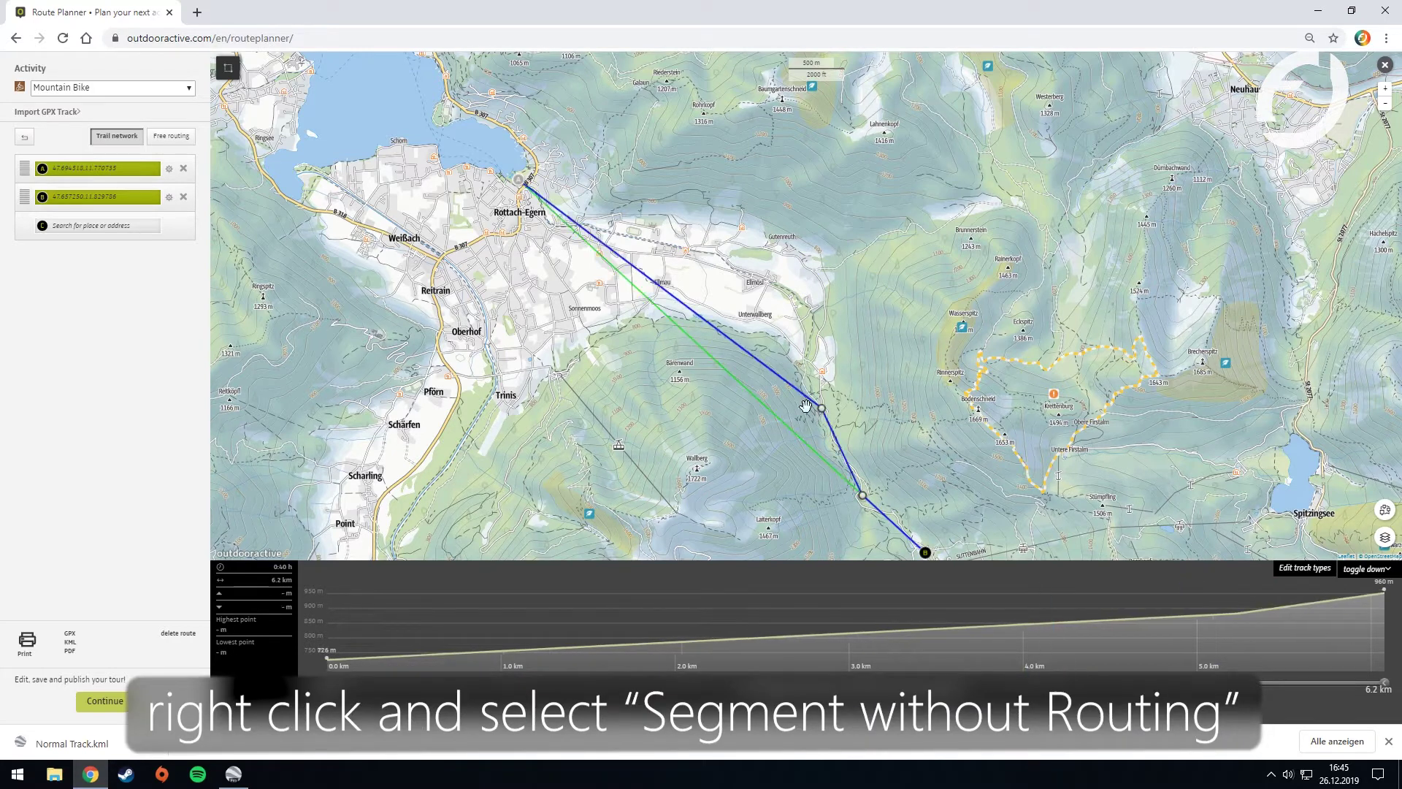
Add and drag bend points to curve the camera path smoothly along the valley, about 6.3 km
left_click(792, 329)
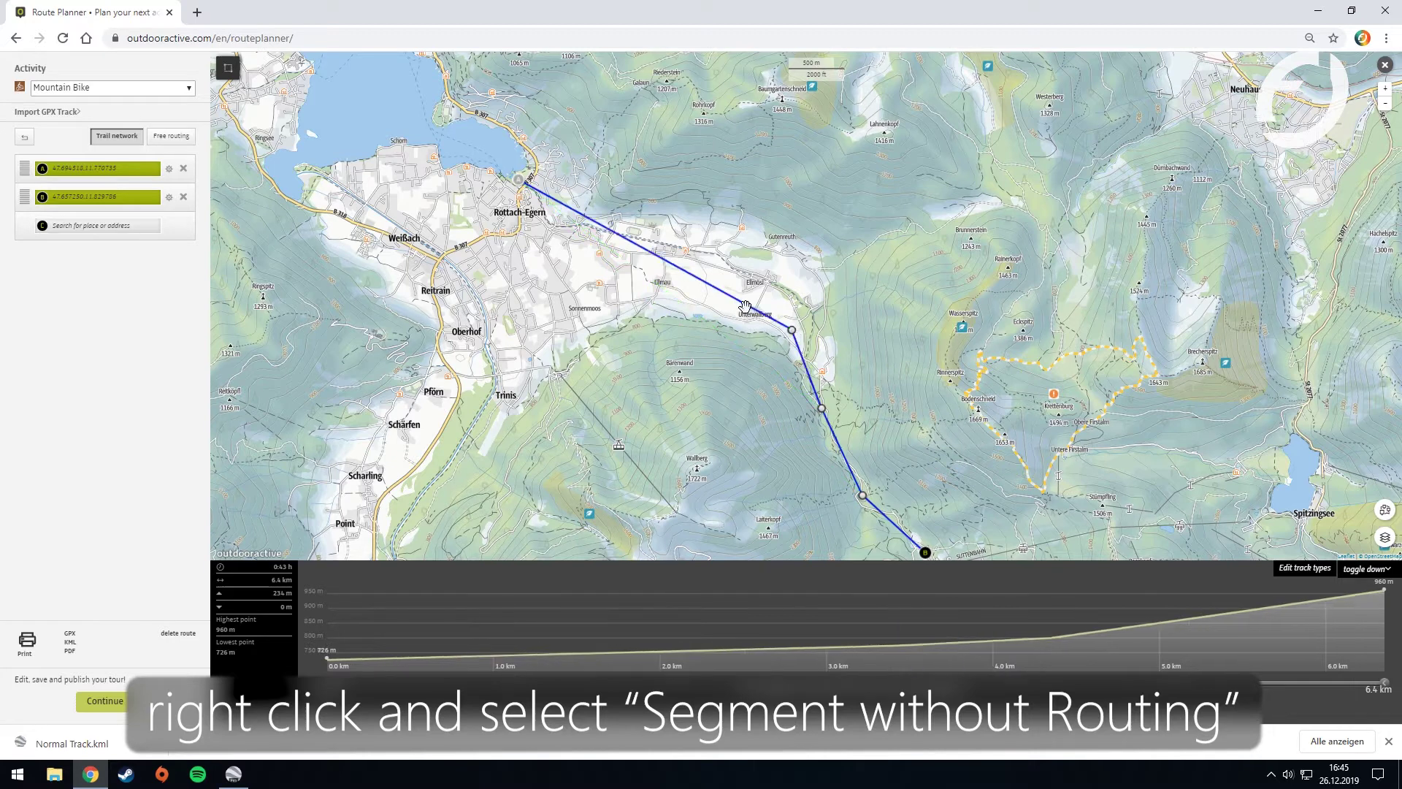
left_click_drag(745, 306, 712, 262)
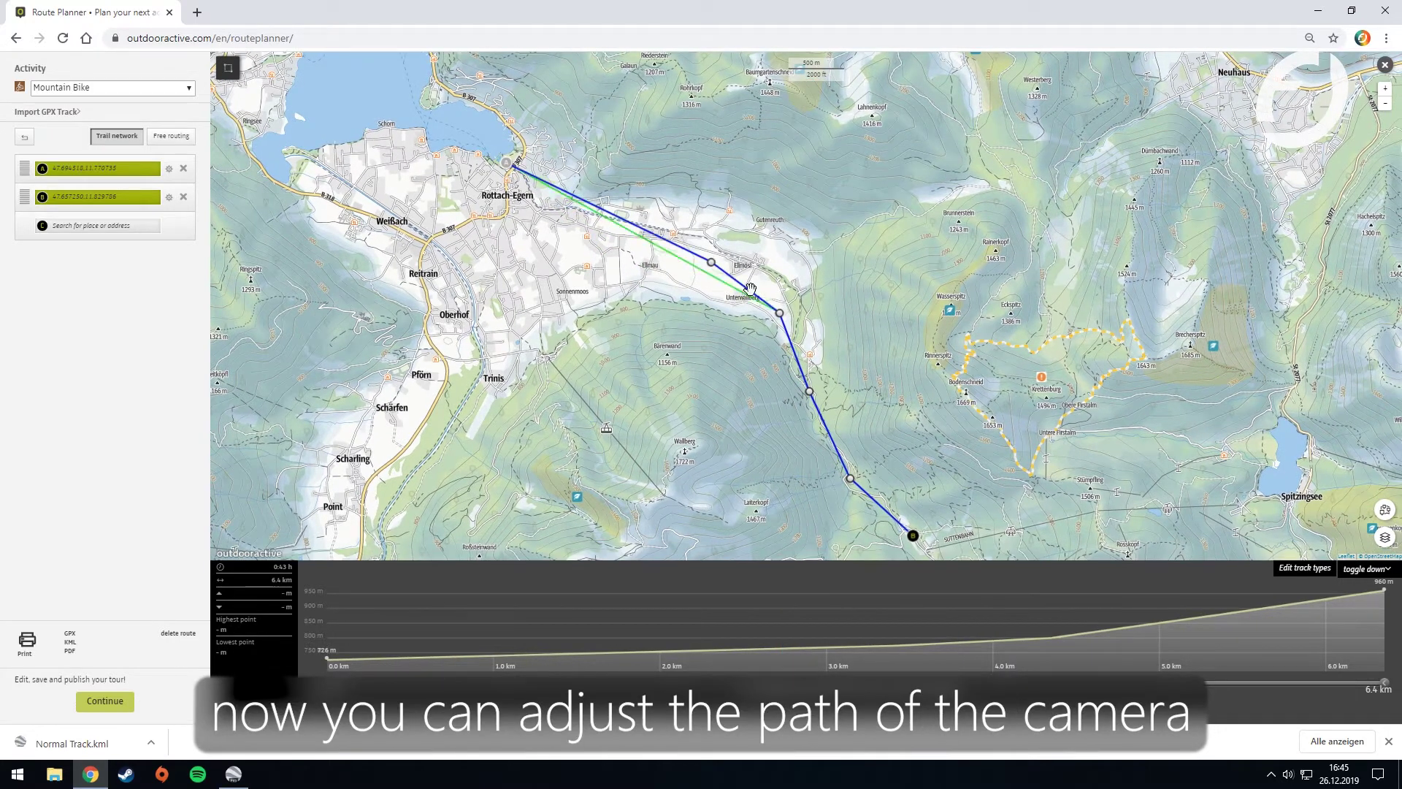
left_click_drag(776, 312, 774, 313)
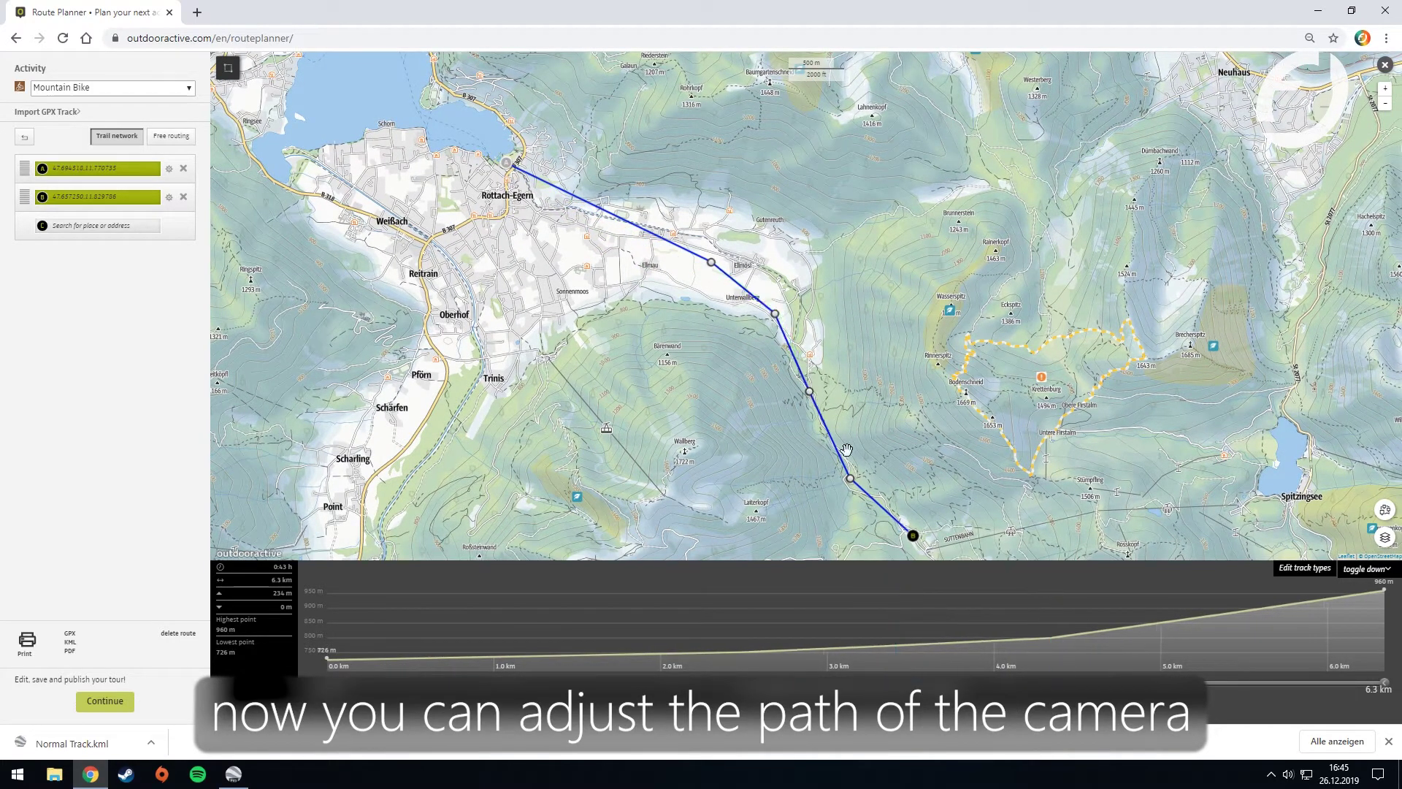
left_click_drag(856, 487, 832, 451)
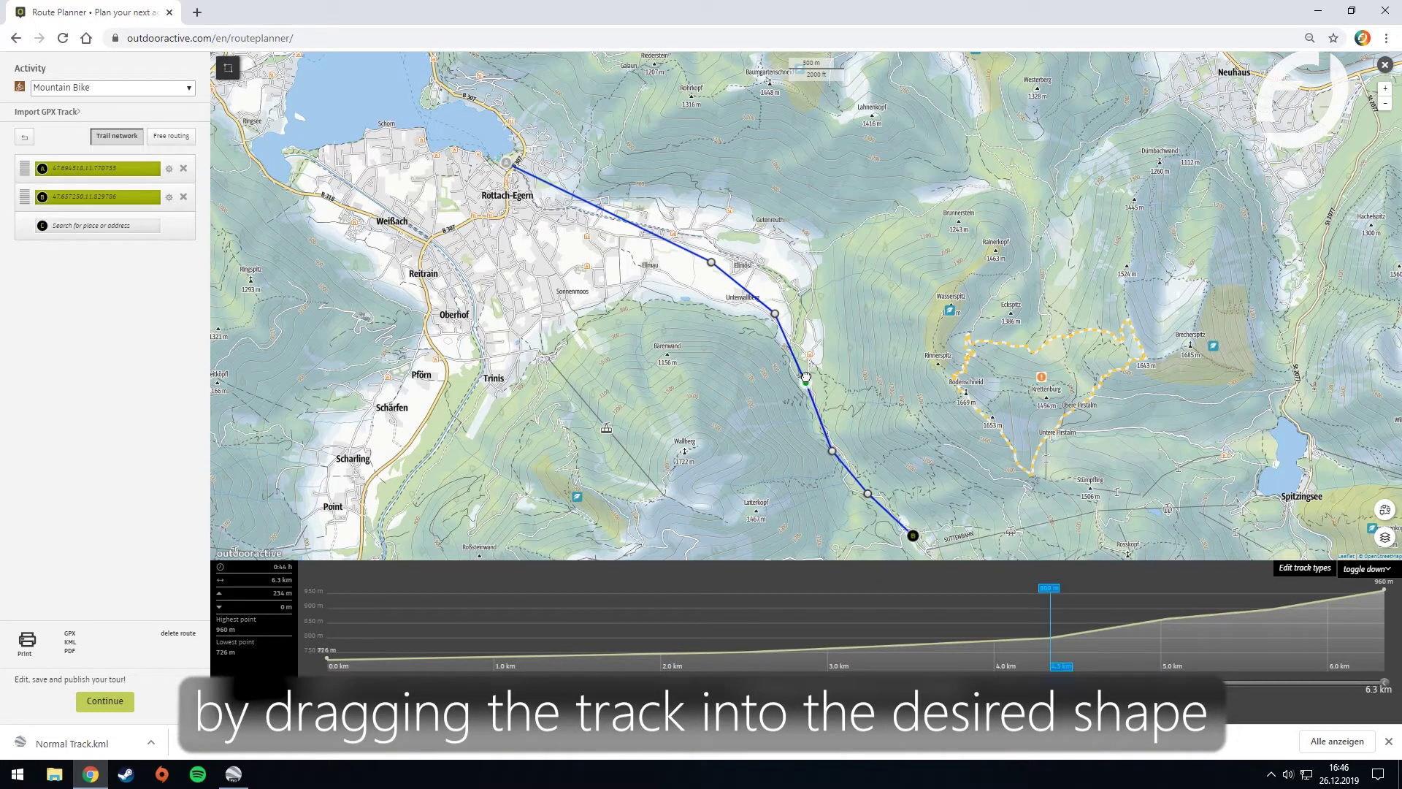
left_click_drag(774, 313, 760, 296)
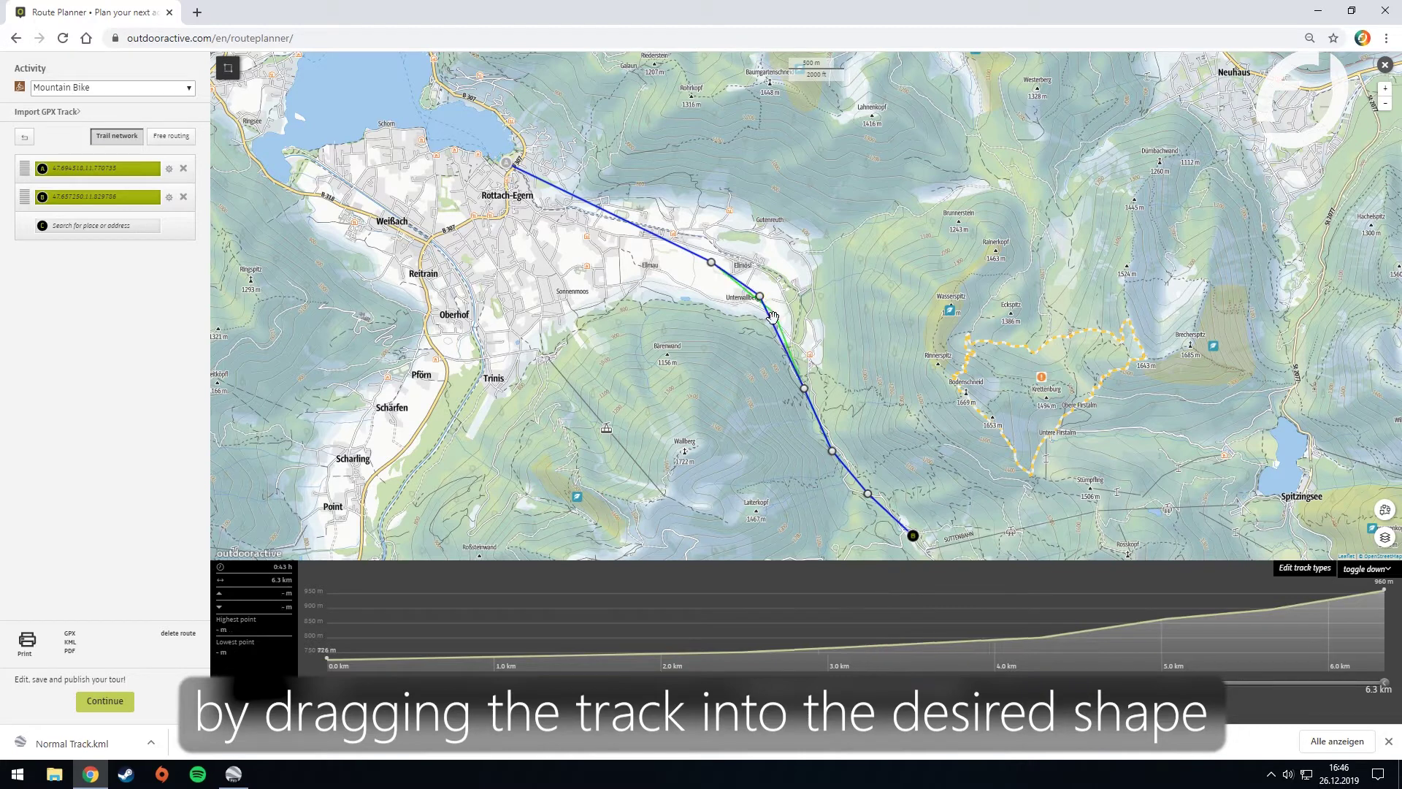
left_click(778, 336)
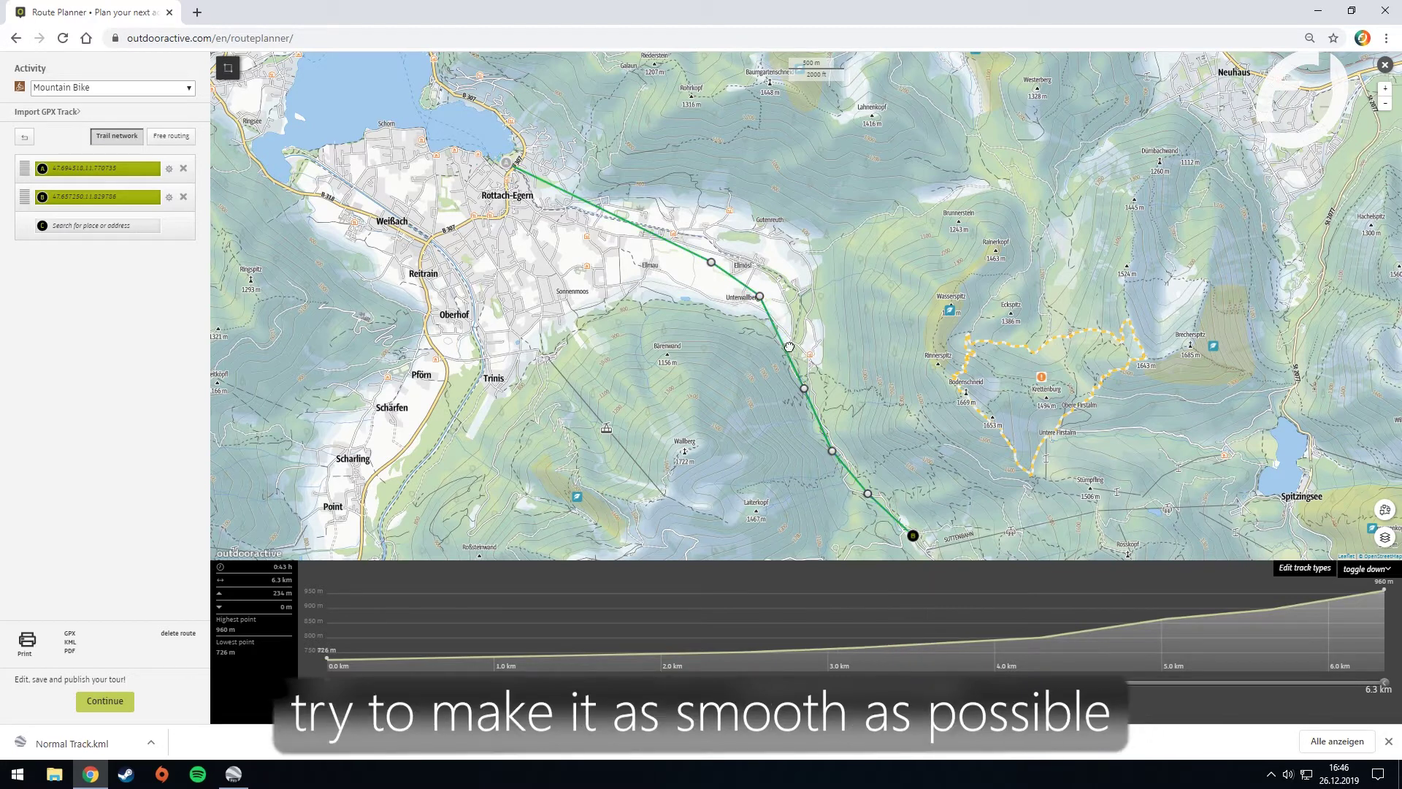
left_click(757, 293)
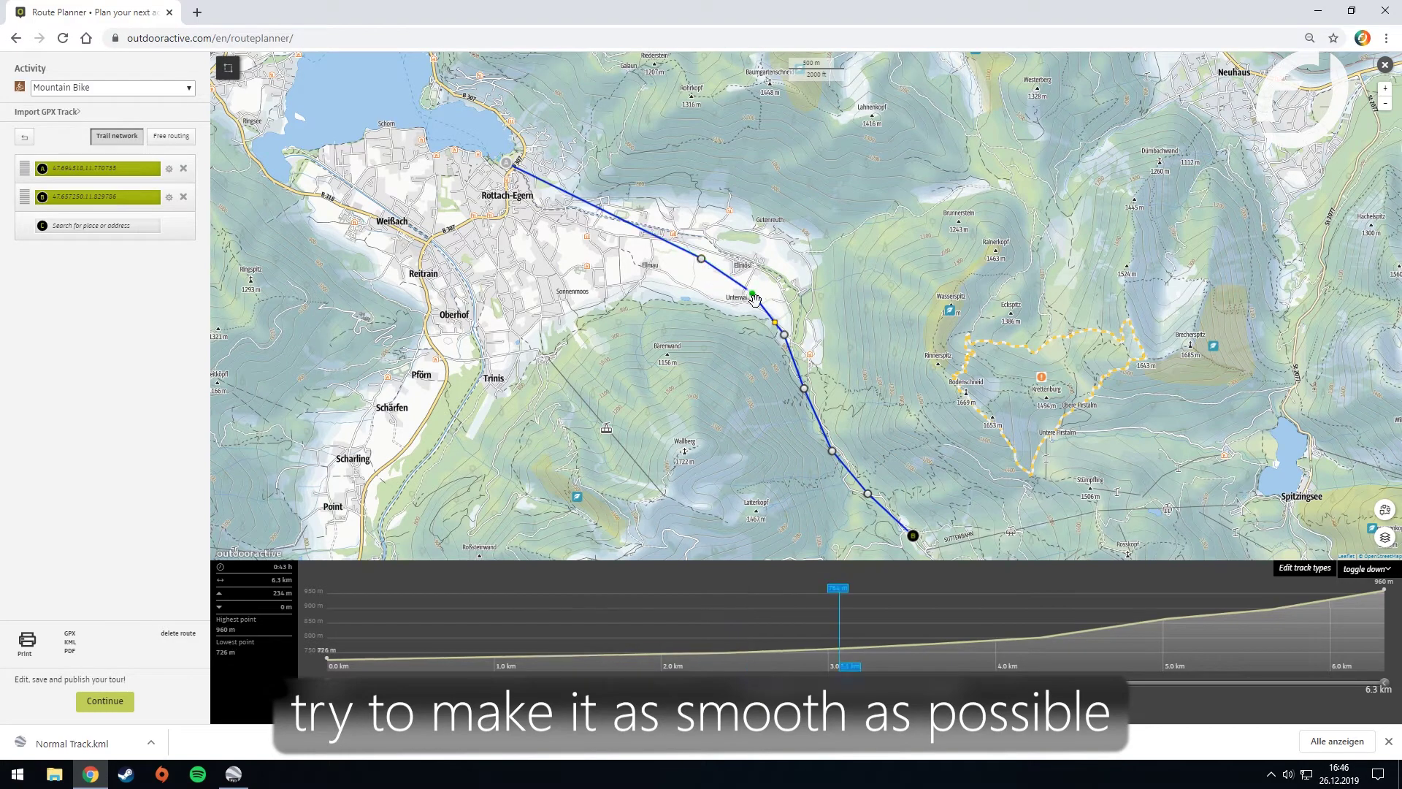
left_click_drag(754, 300, 754, 308)
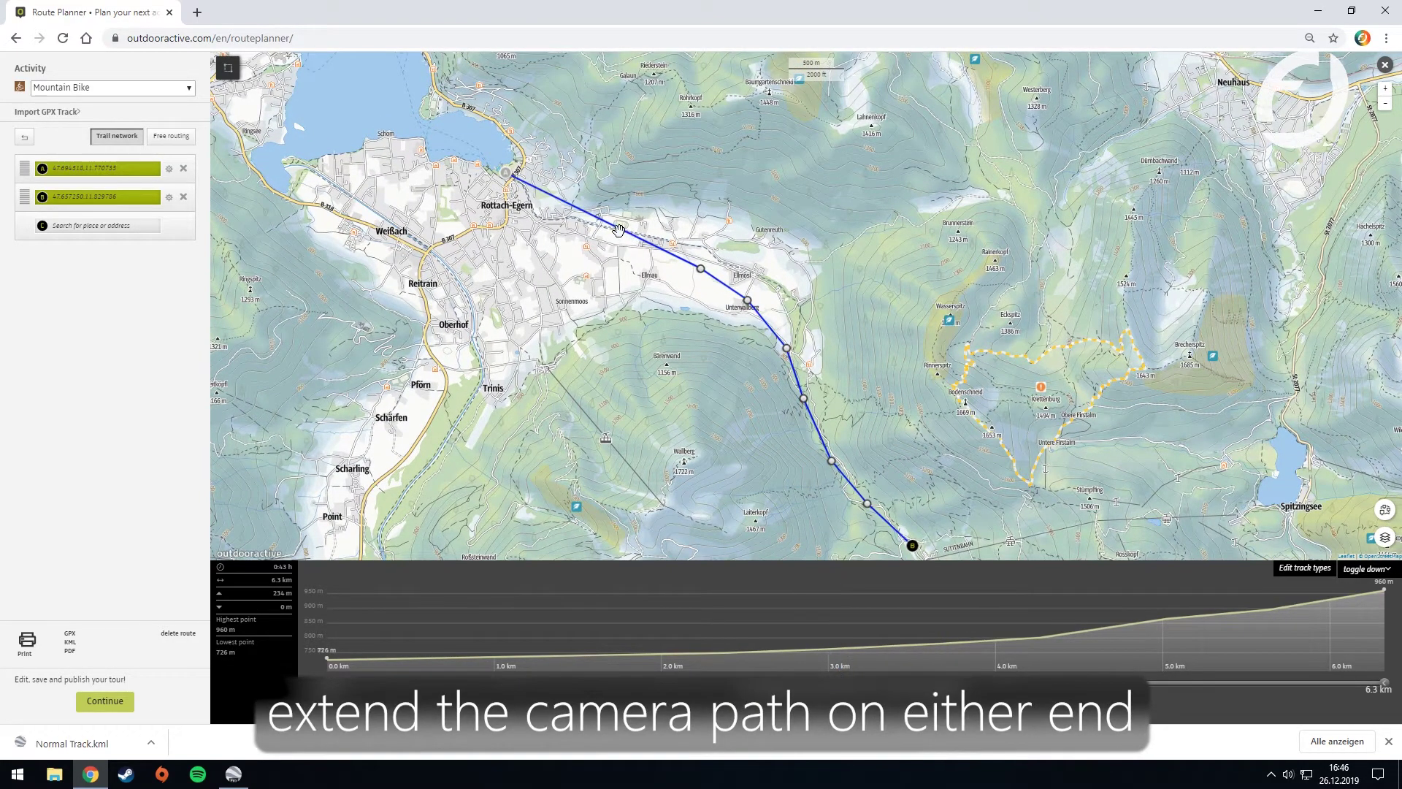
Move start point A onto Tegernsee lake, remove the stray waypoint, and zoom out to the 9.1 km path
left_click_drag(619, 231, 620, 334)
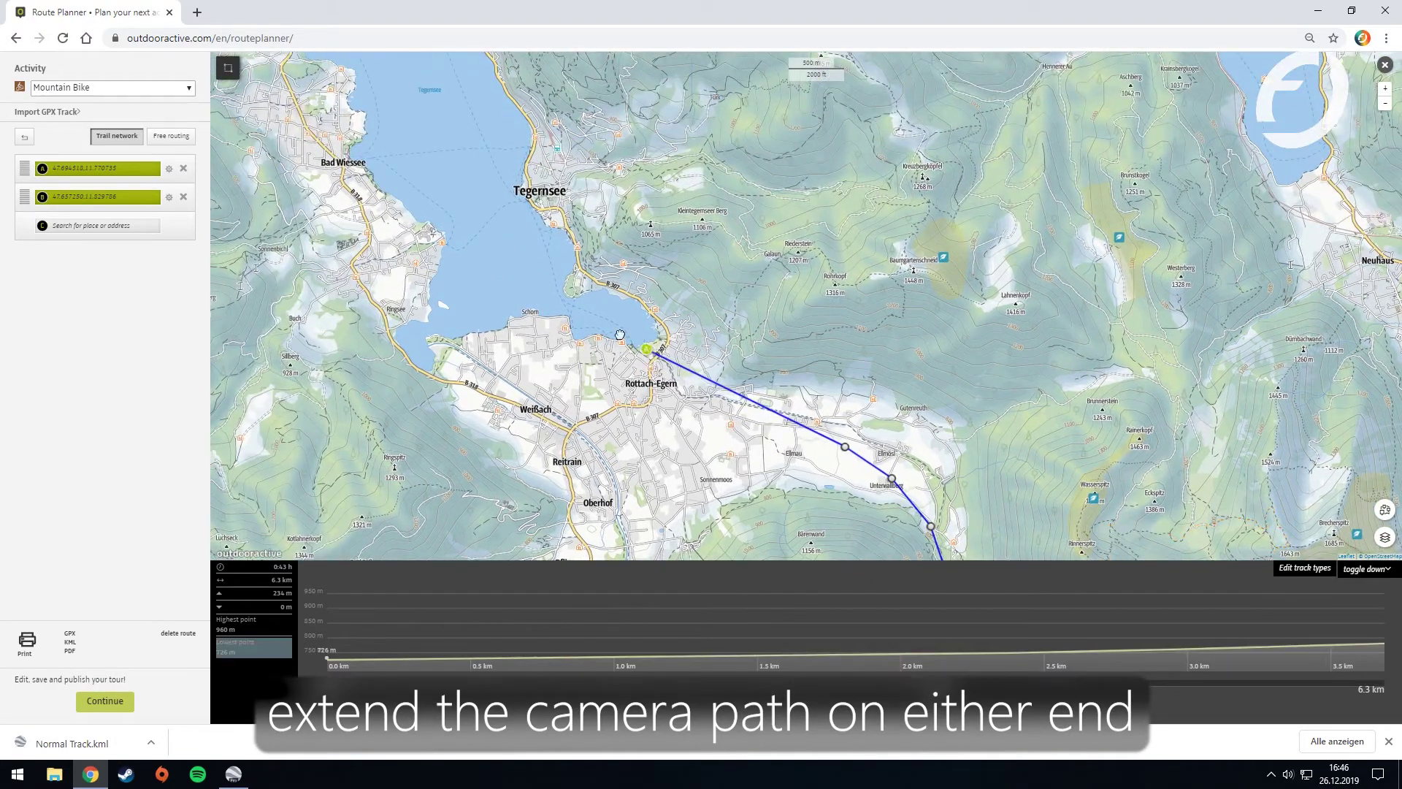
left_click(459, 184)
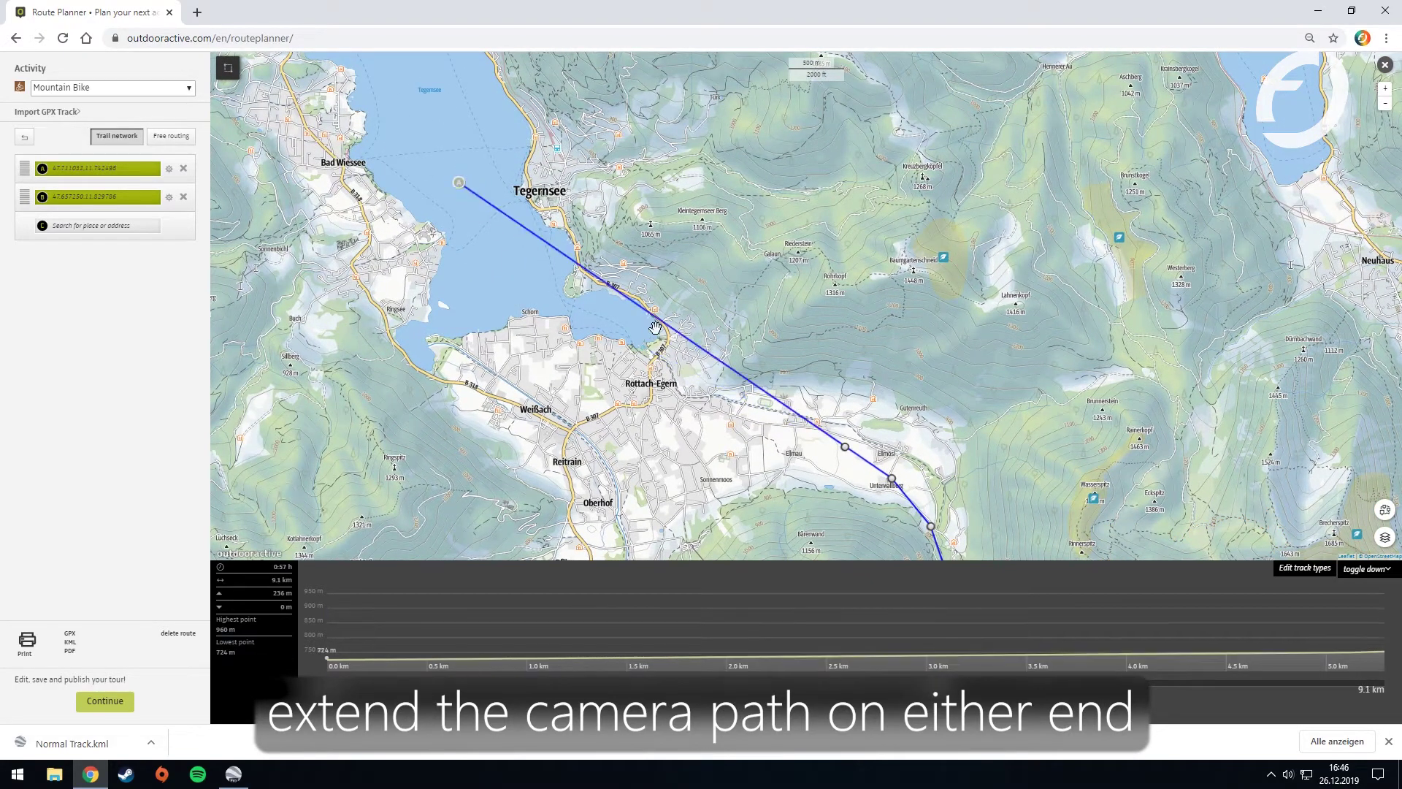
left_click(650, 349)
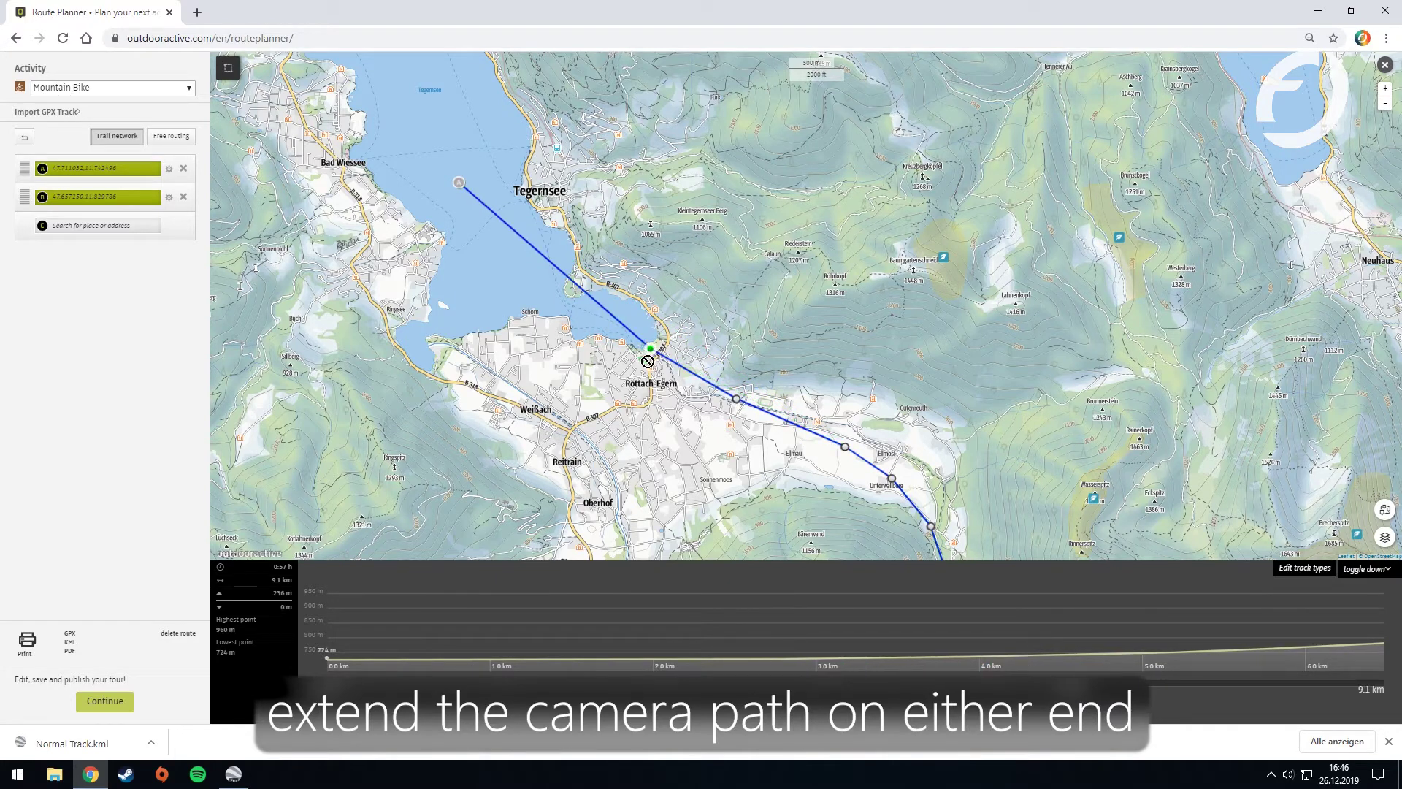
left_click_drag(619, 342, 642, 358)
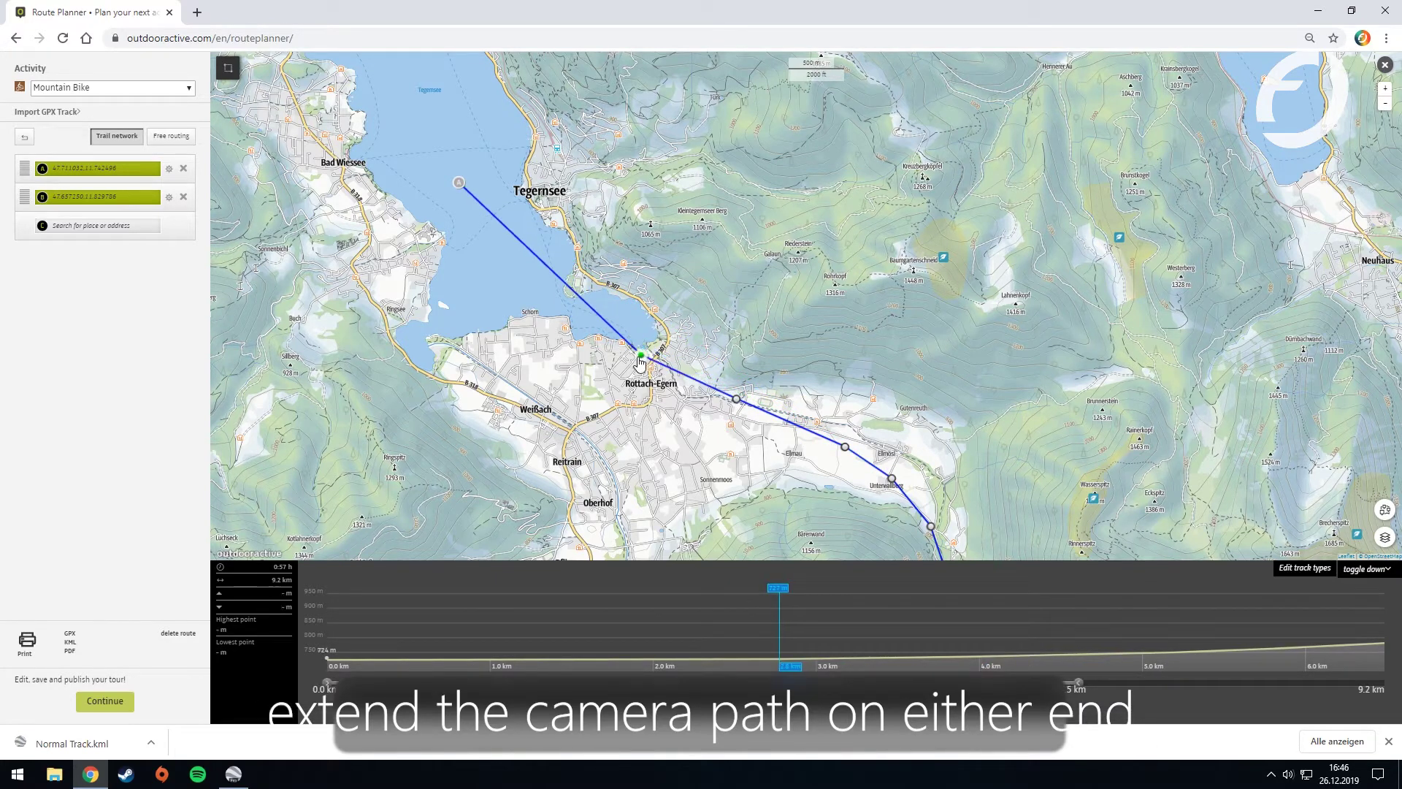
left_click(636, 346)
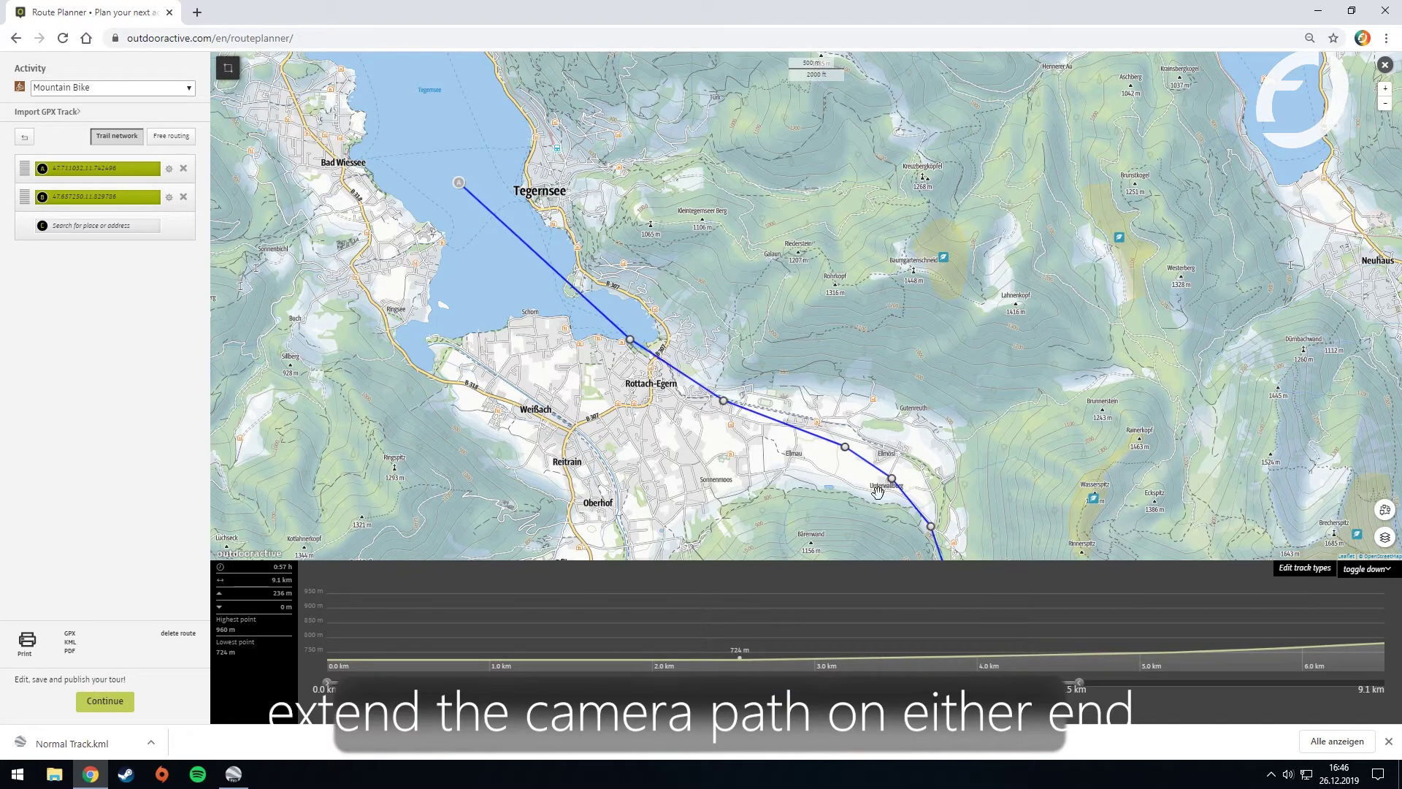
scroll(811, 479, "down", 3)
left_click_drag(838, 462, 771, 322)
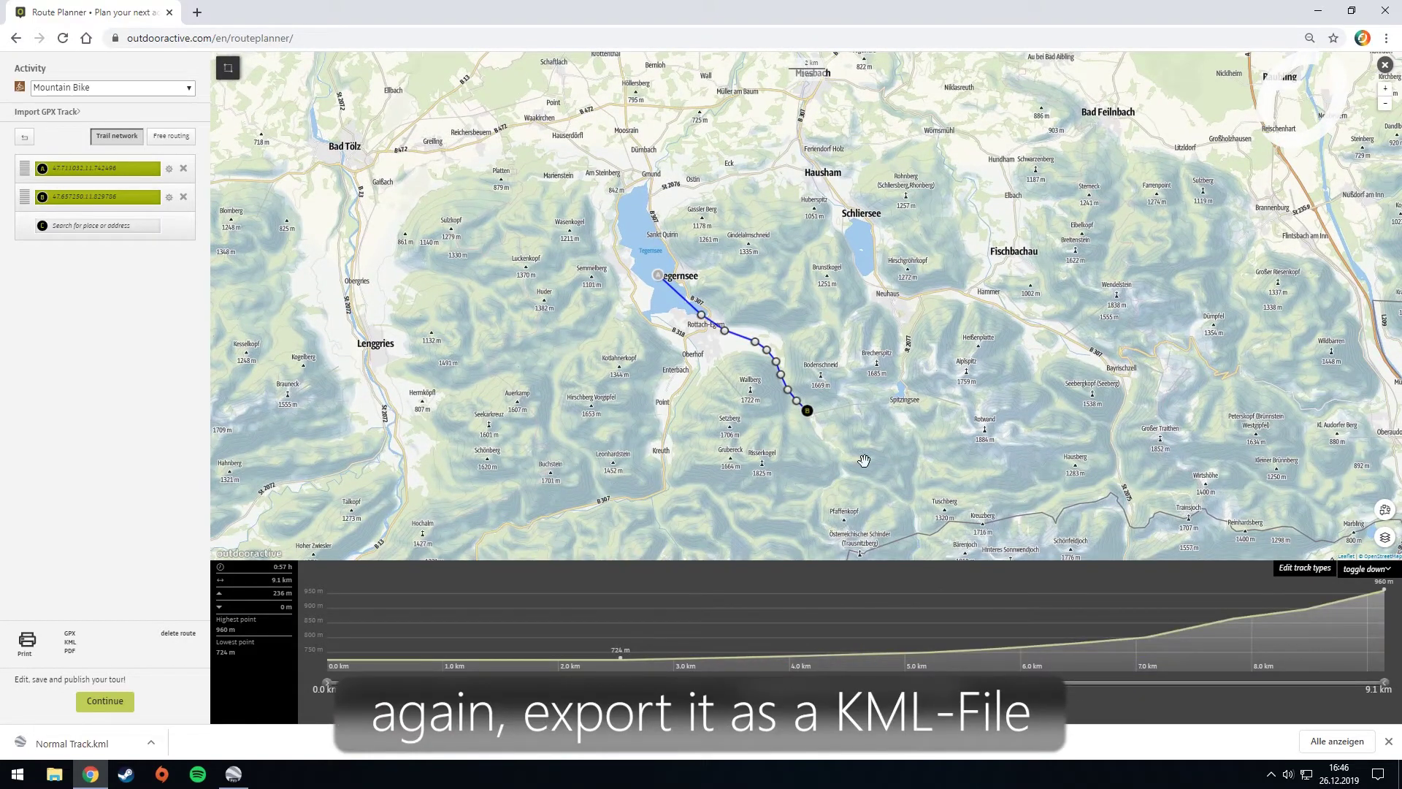
Download the camera path as KML and save it as Camera Track.kml
left_click(70, 642)
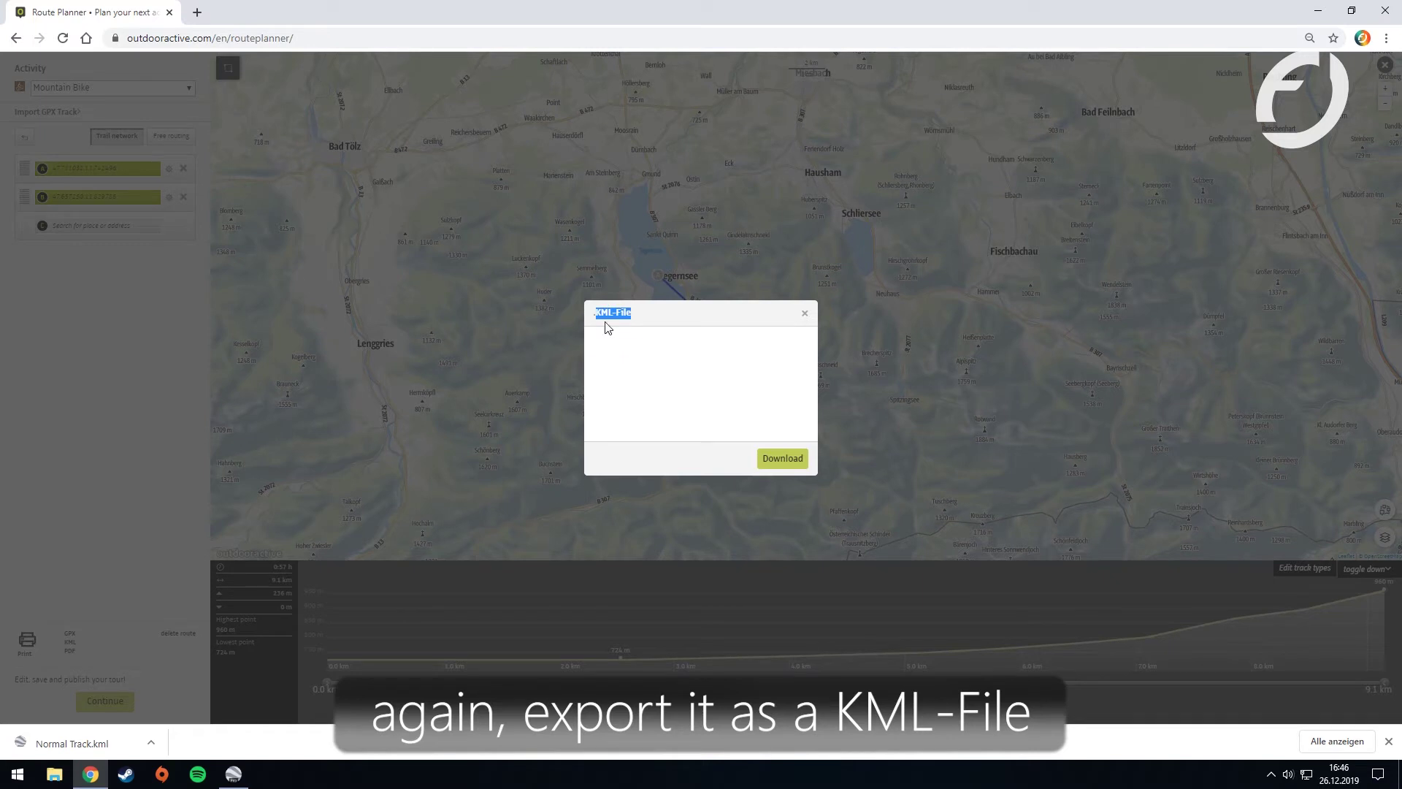
left_click(777, 456)
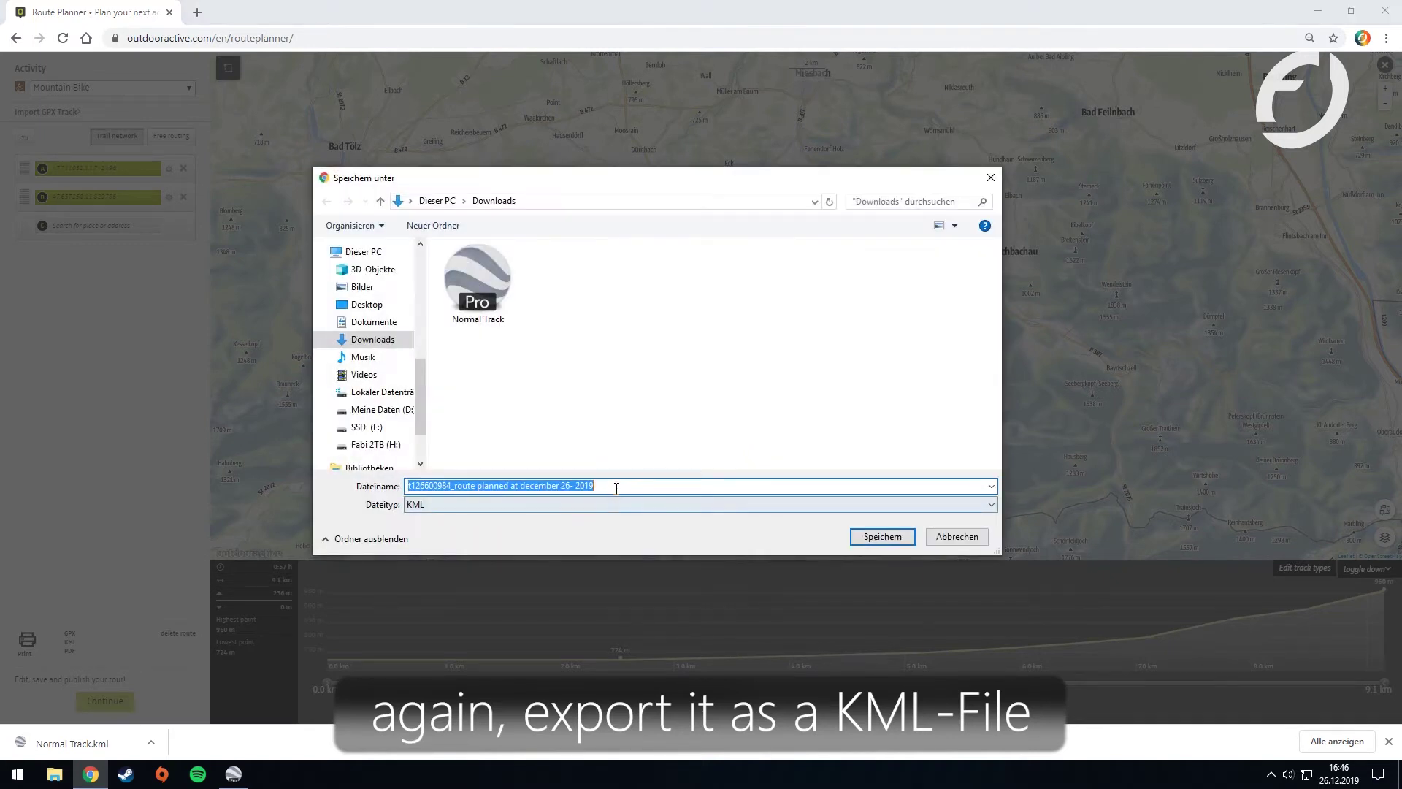
type("Camera Track")
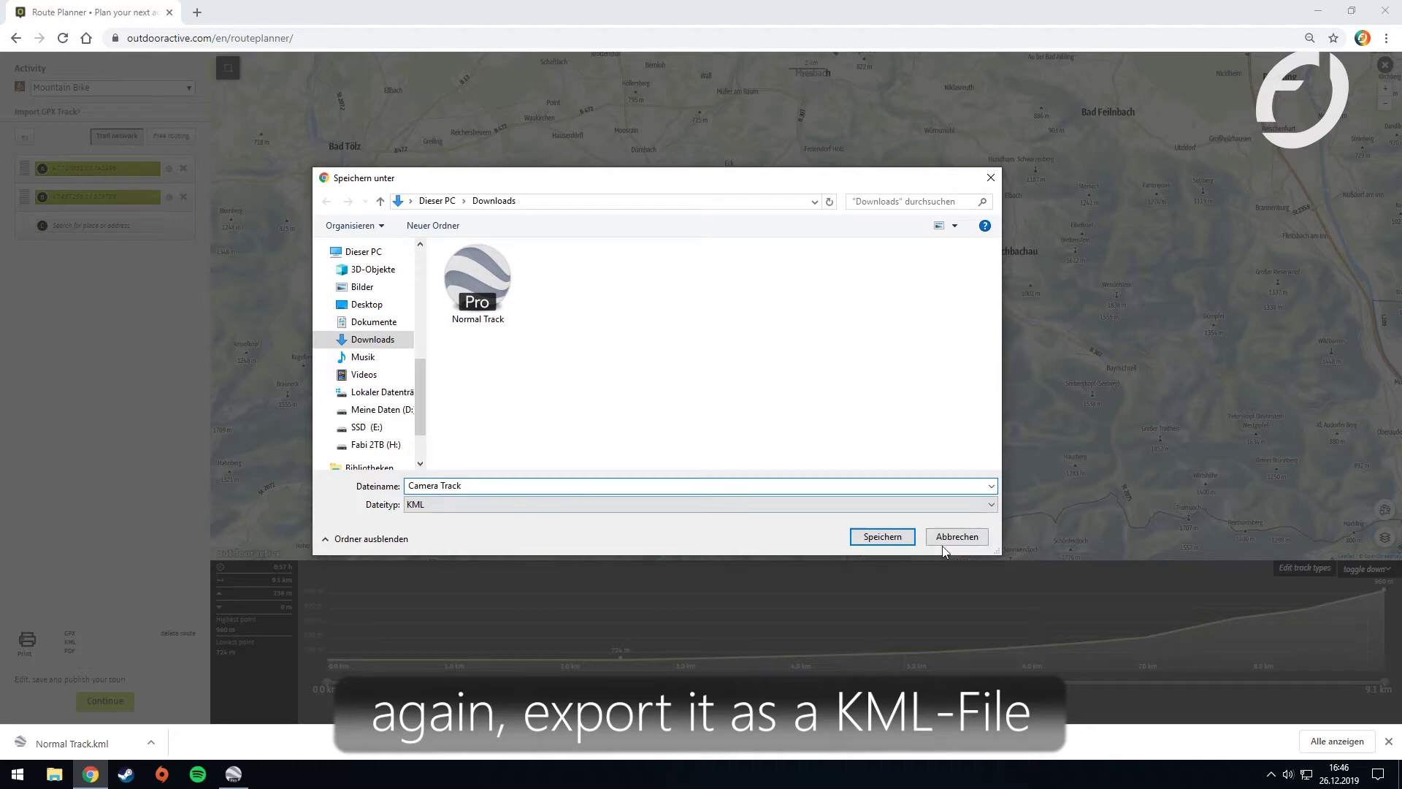
left_click(884, 537)
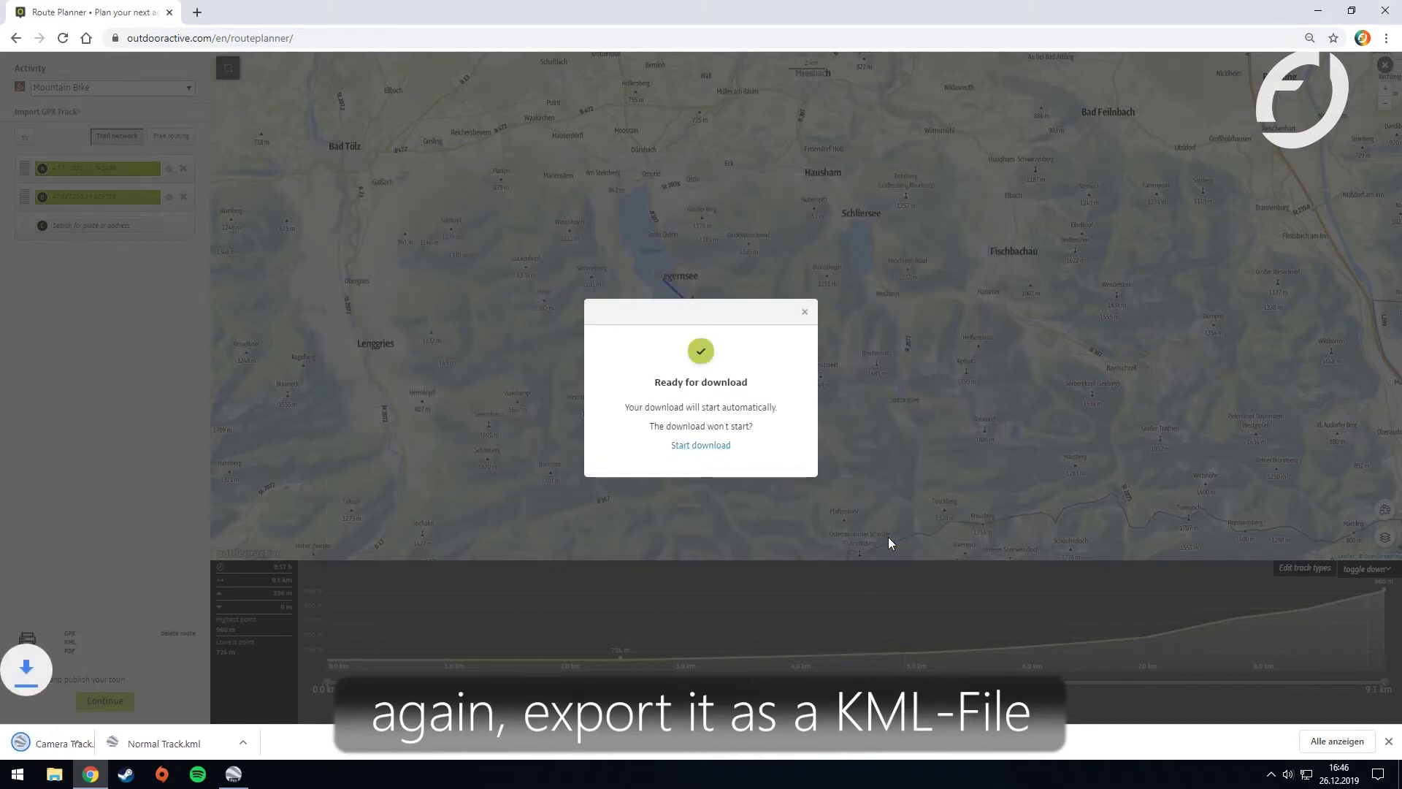
Dismiss the download confirmation and close Chrome, choosing to leave the page
left_click(806, 313)
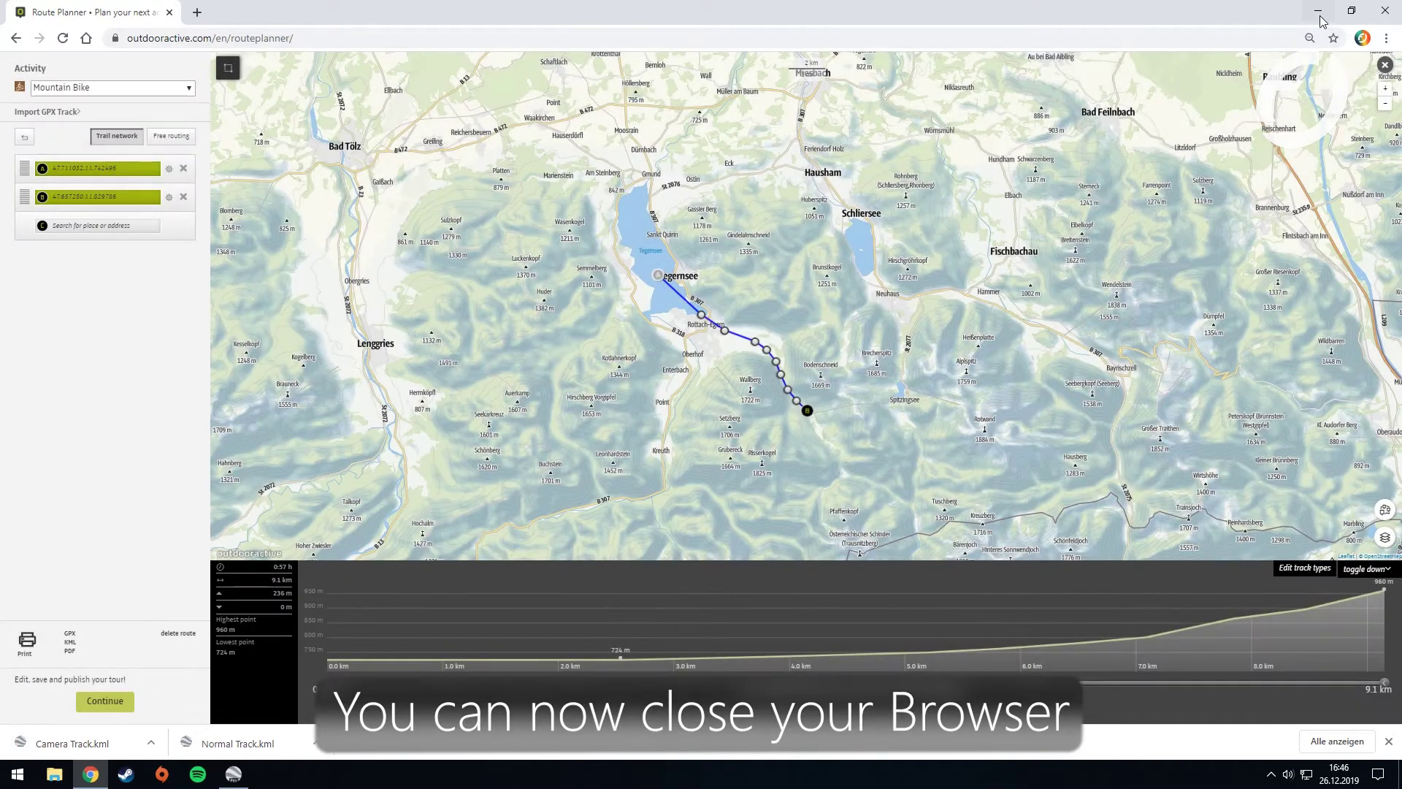
left_click(1387, 15)
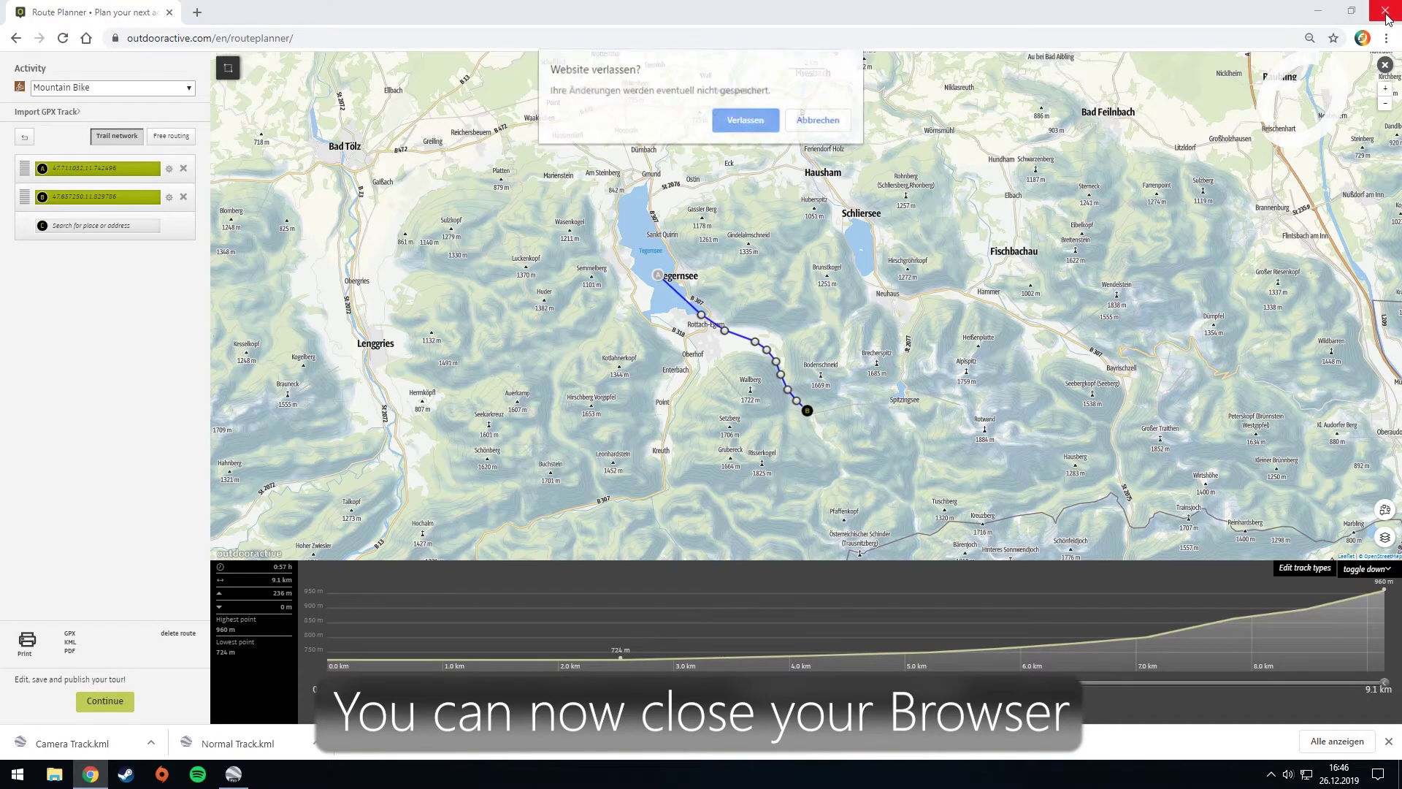
left_click(764, 128)
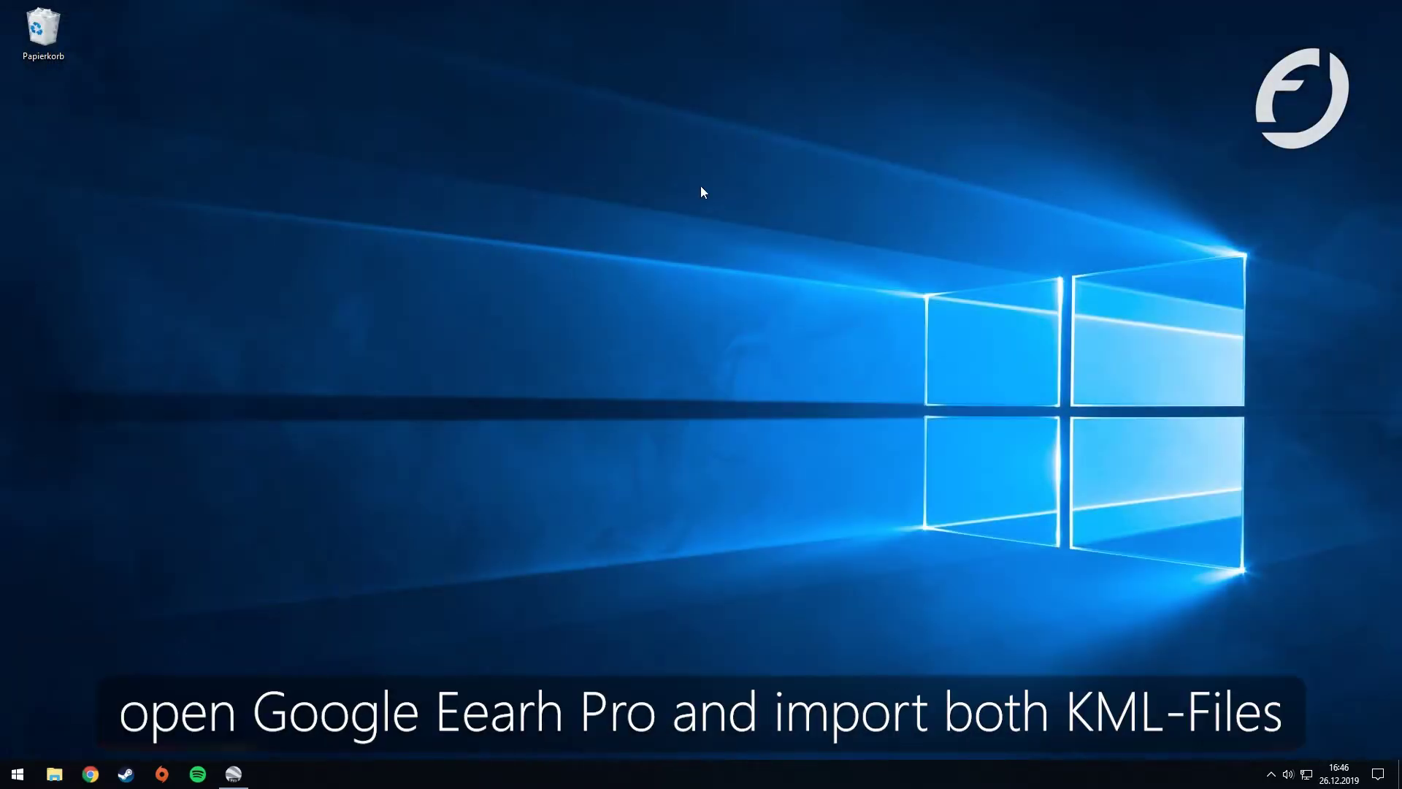
Launch Google Earth Pro and drag Normal Track and Camera Track from Downloads onto the globe
left_click(233, 776)
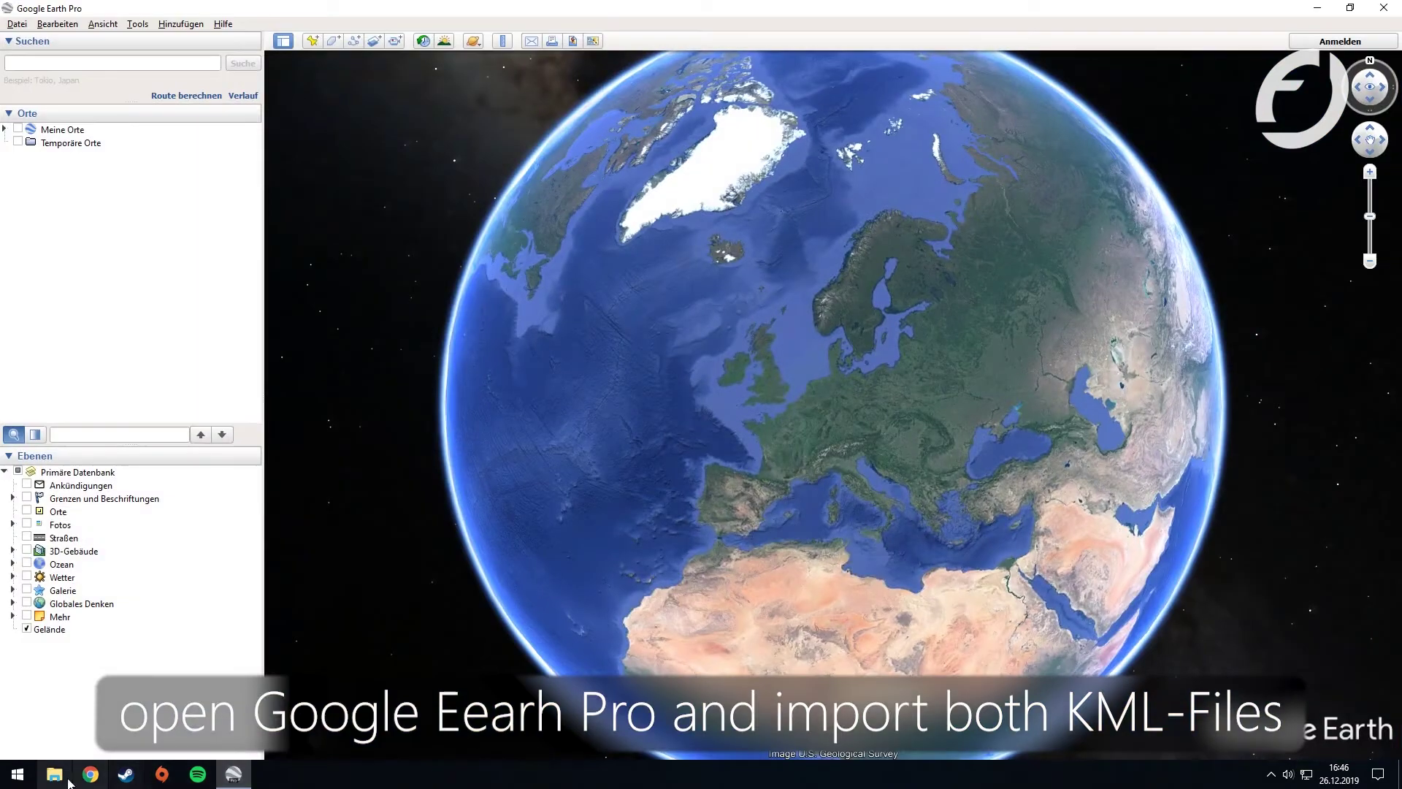
key("super+e")
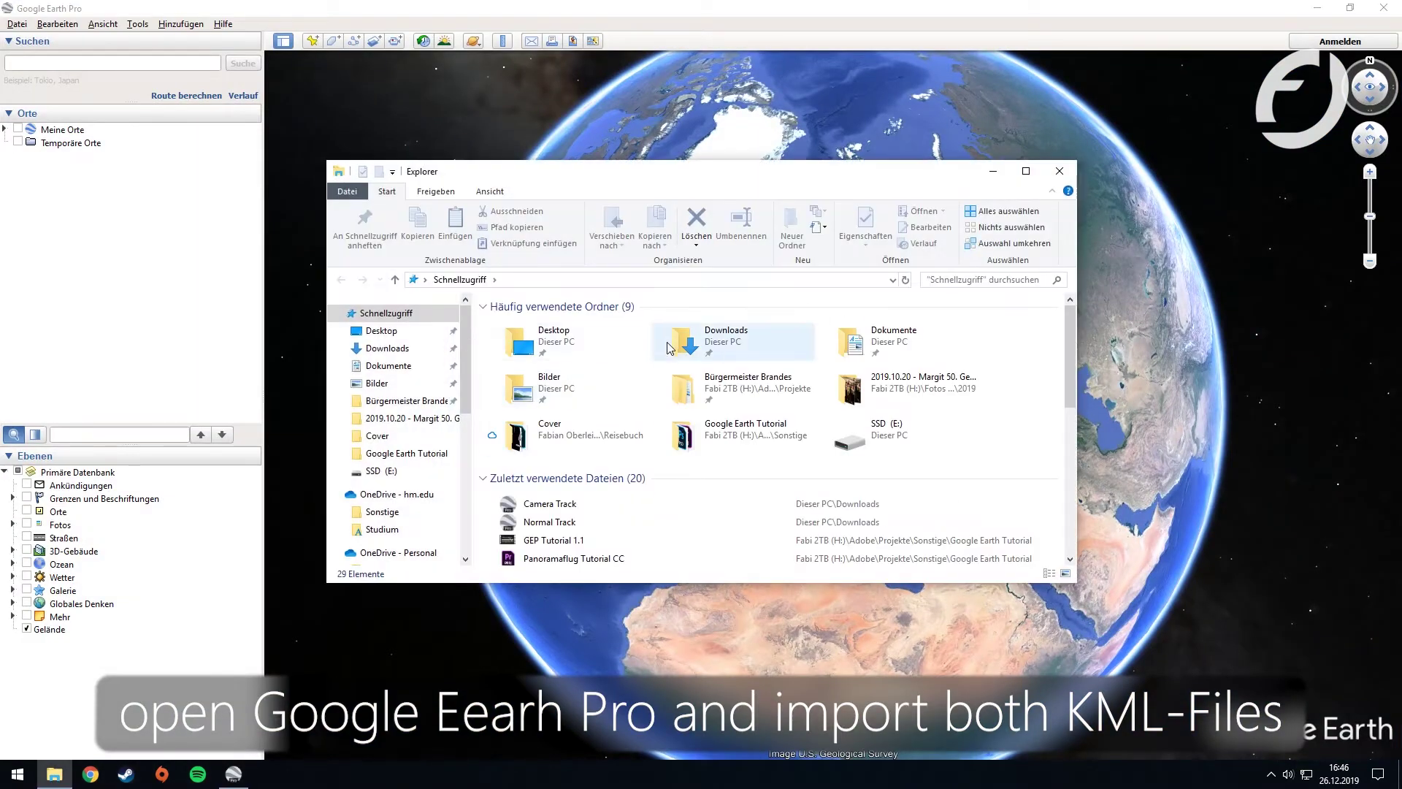
double_click(671, 349)
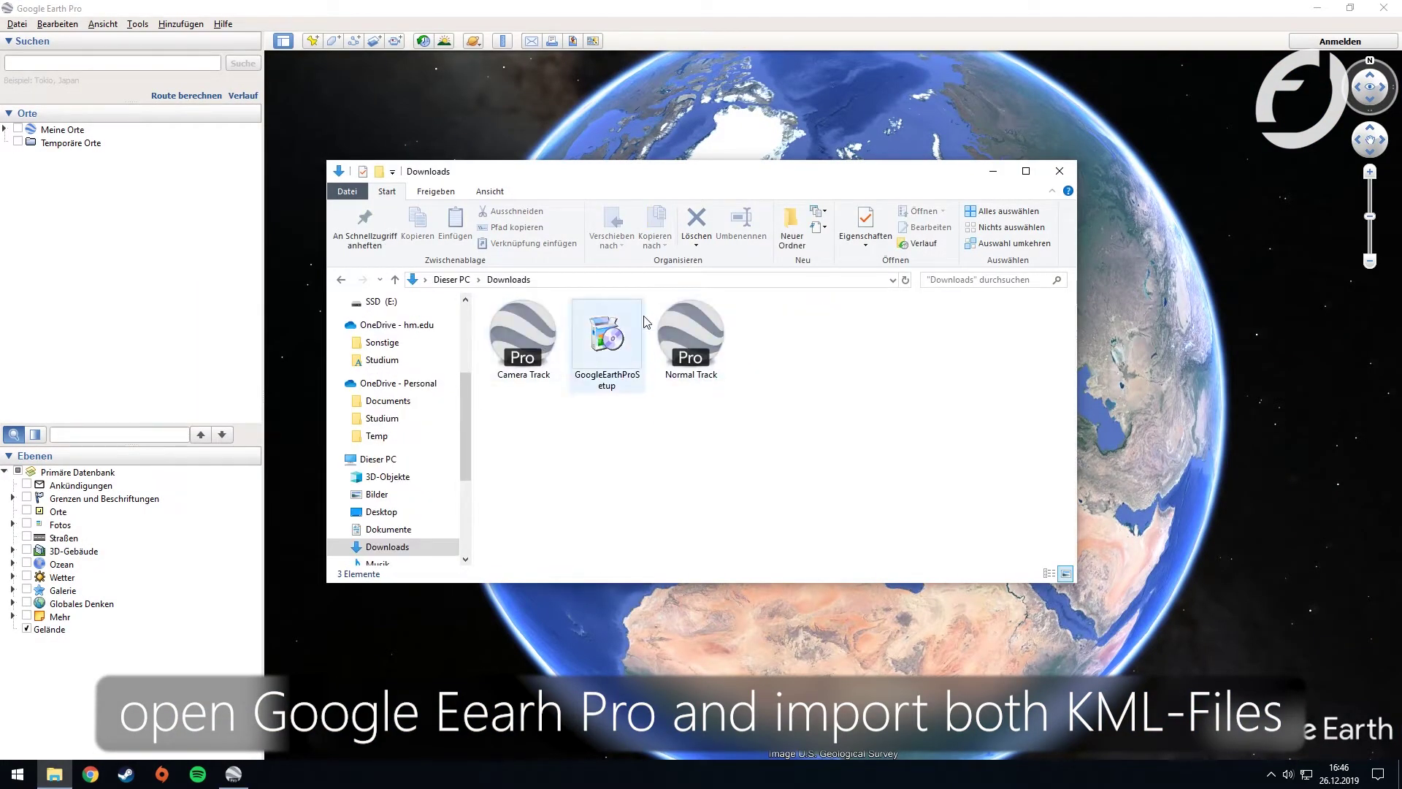
left_click_drag(694, 180, 903, 283)
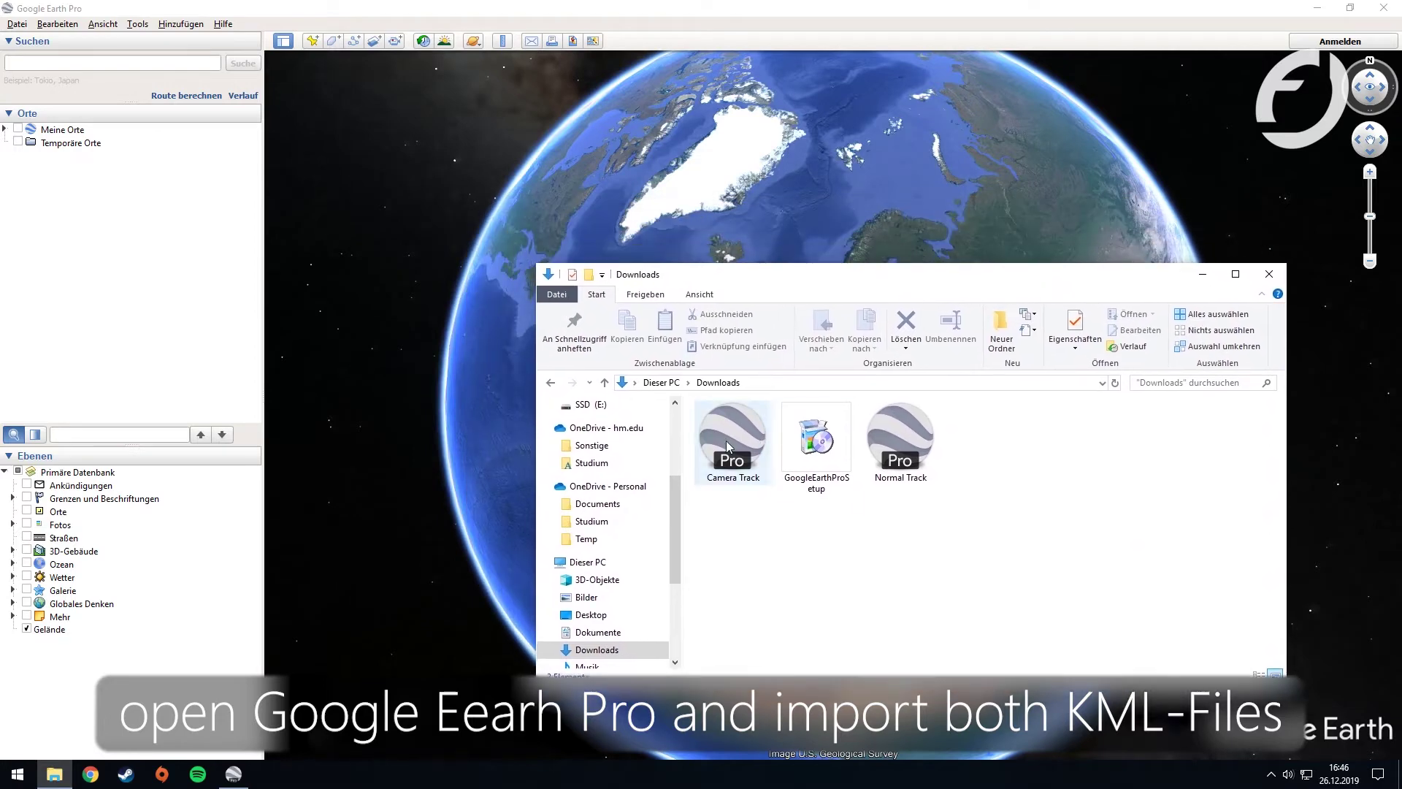
left_click_drag(899, 438, 804, 194)
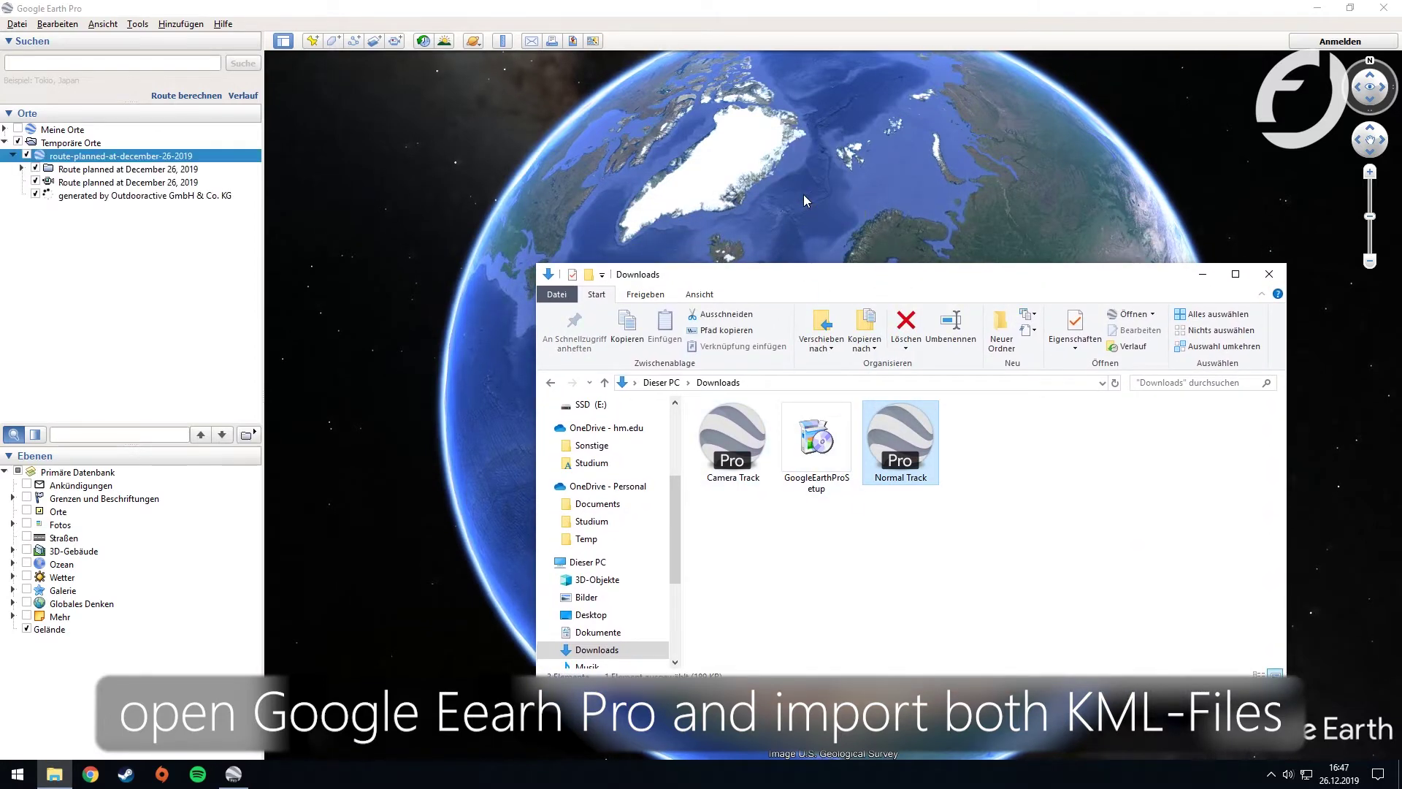
left_click_drag(733, 438, 727, 203)
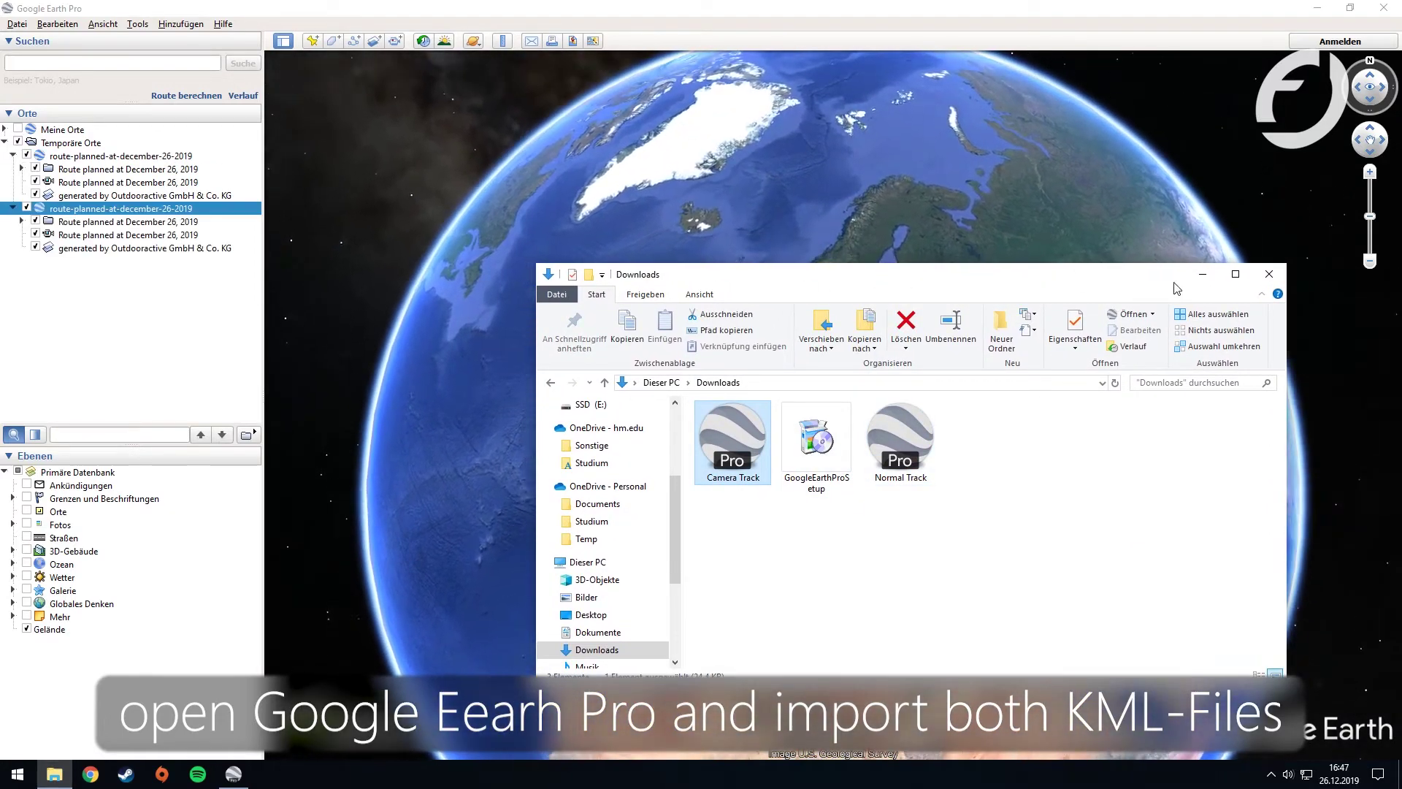
left_click(1202, 274)
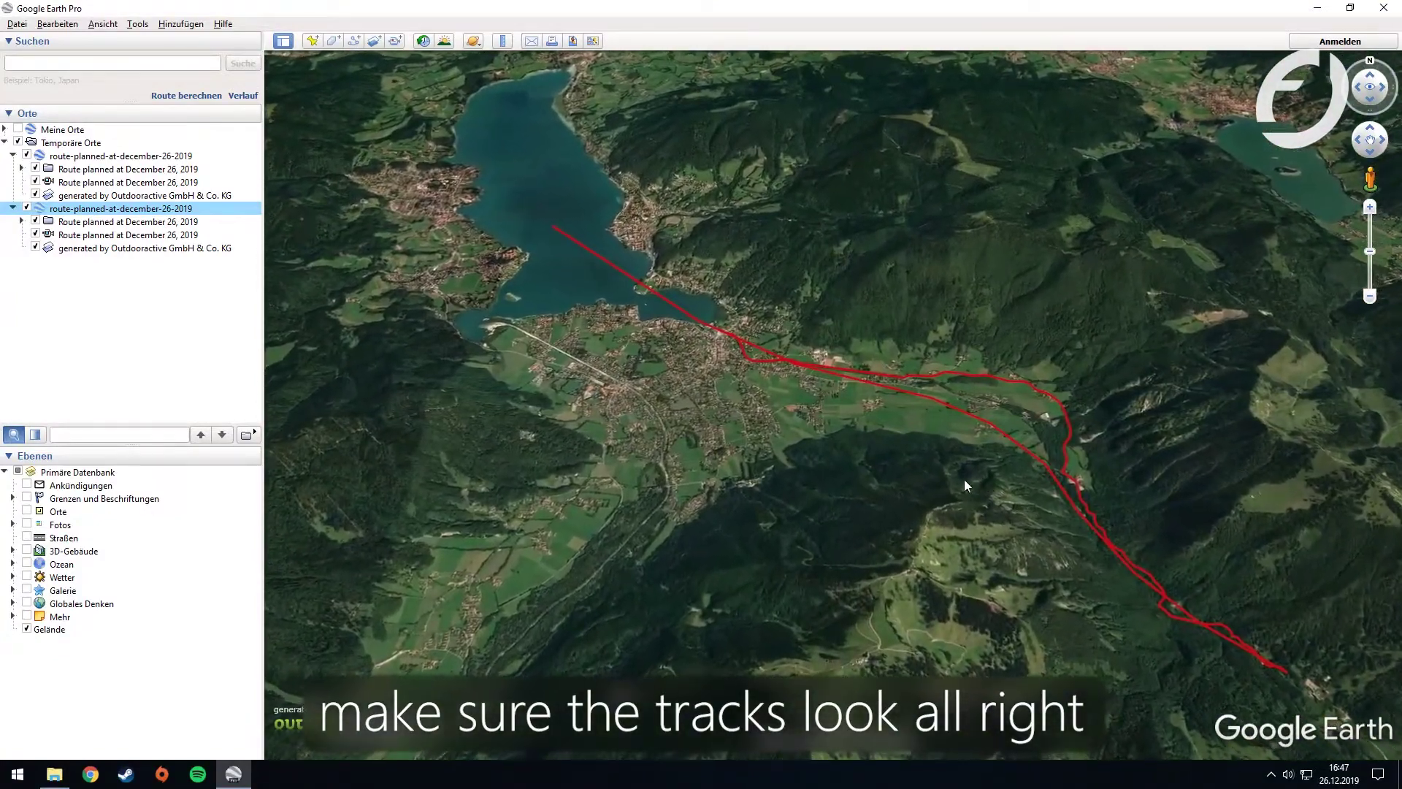
Toggle the second route's track off and on to compare, then restore the Downloads window
left_click(35, 169)
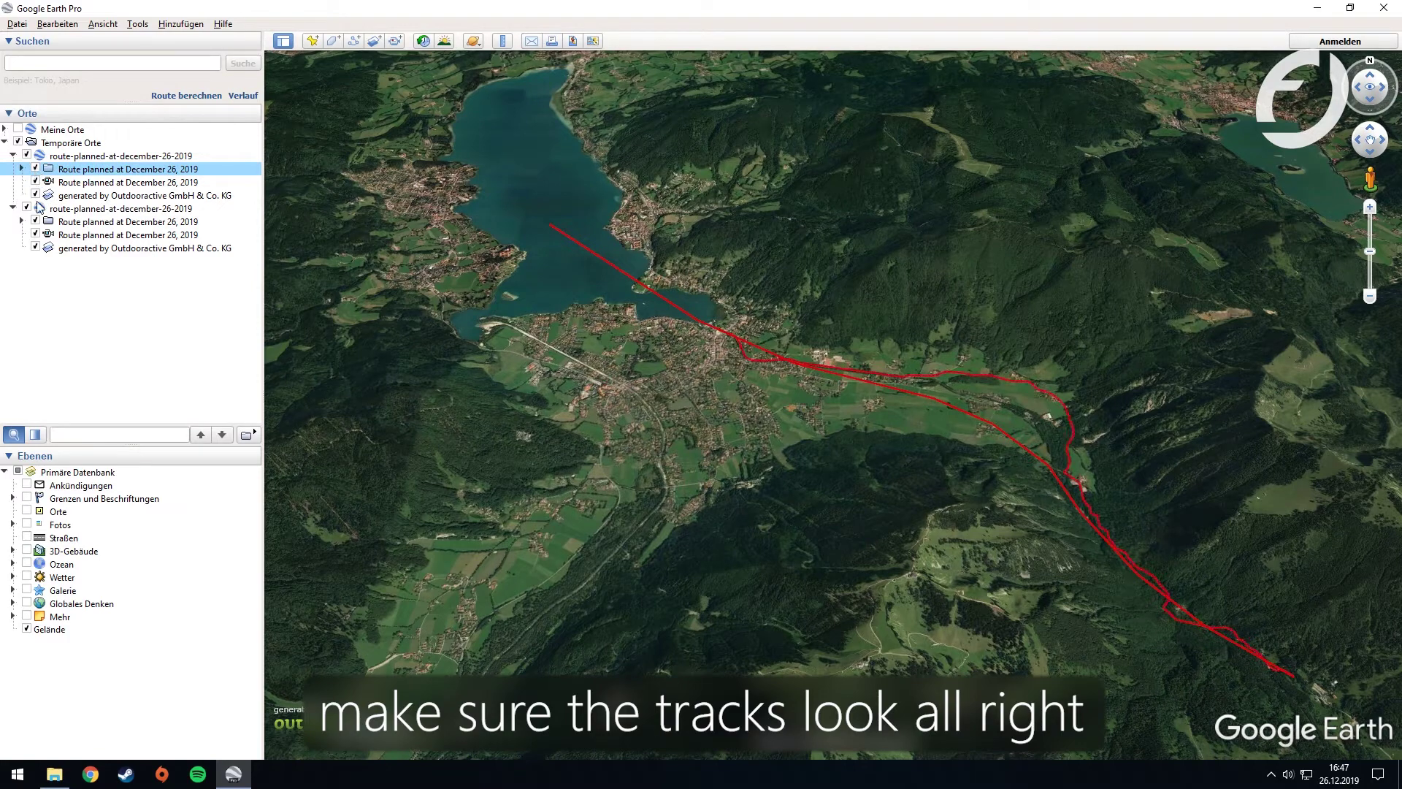
left_click(35, 222)
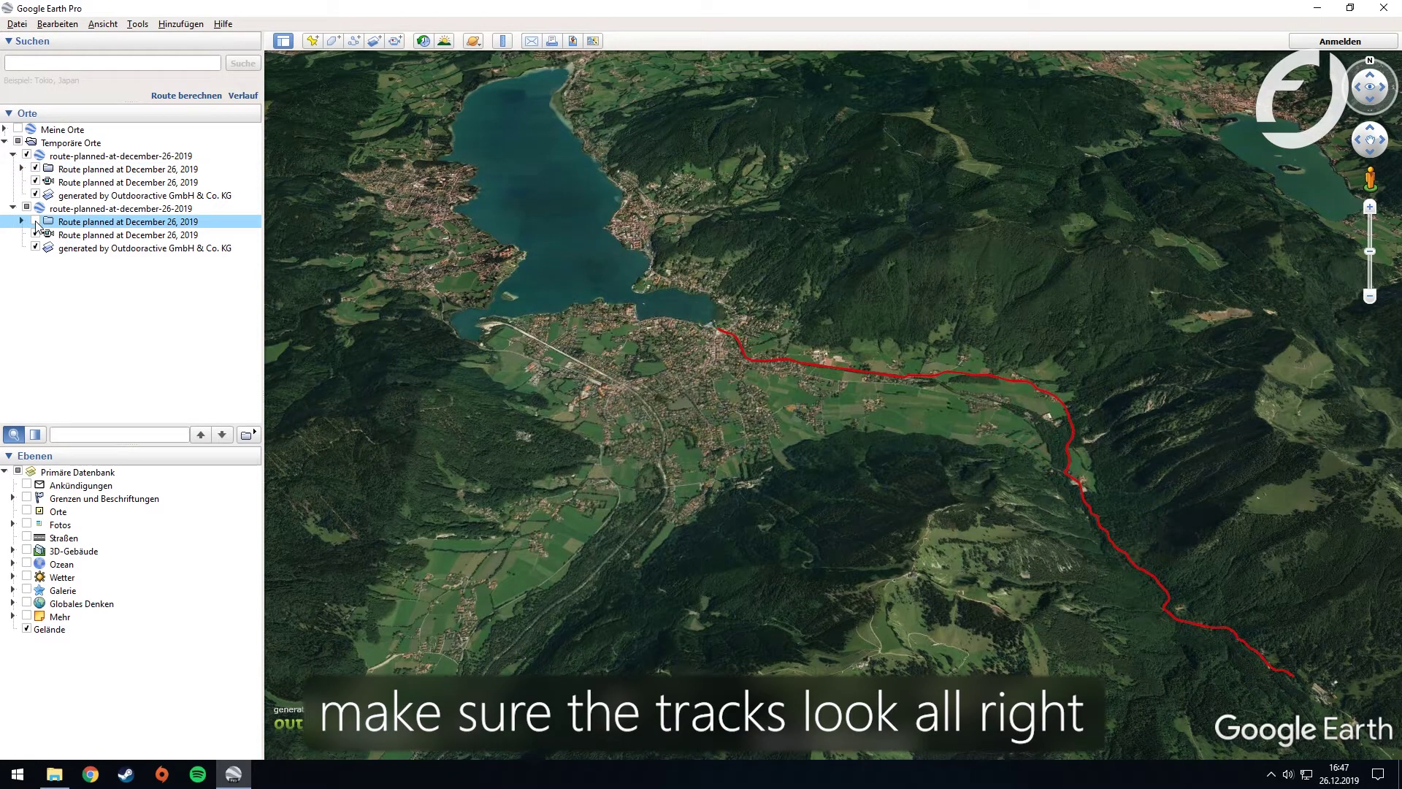
left_click(35, 222)
left_click(54, 774)
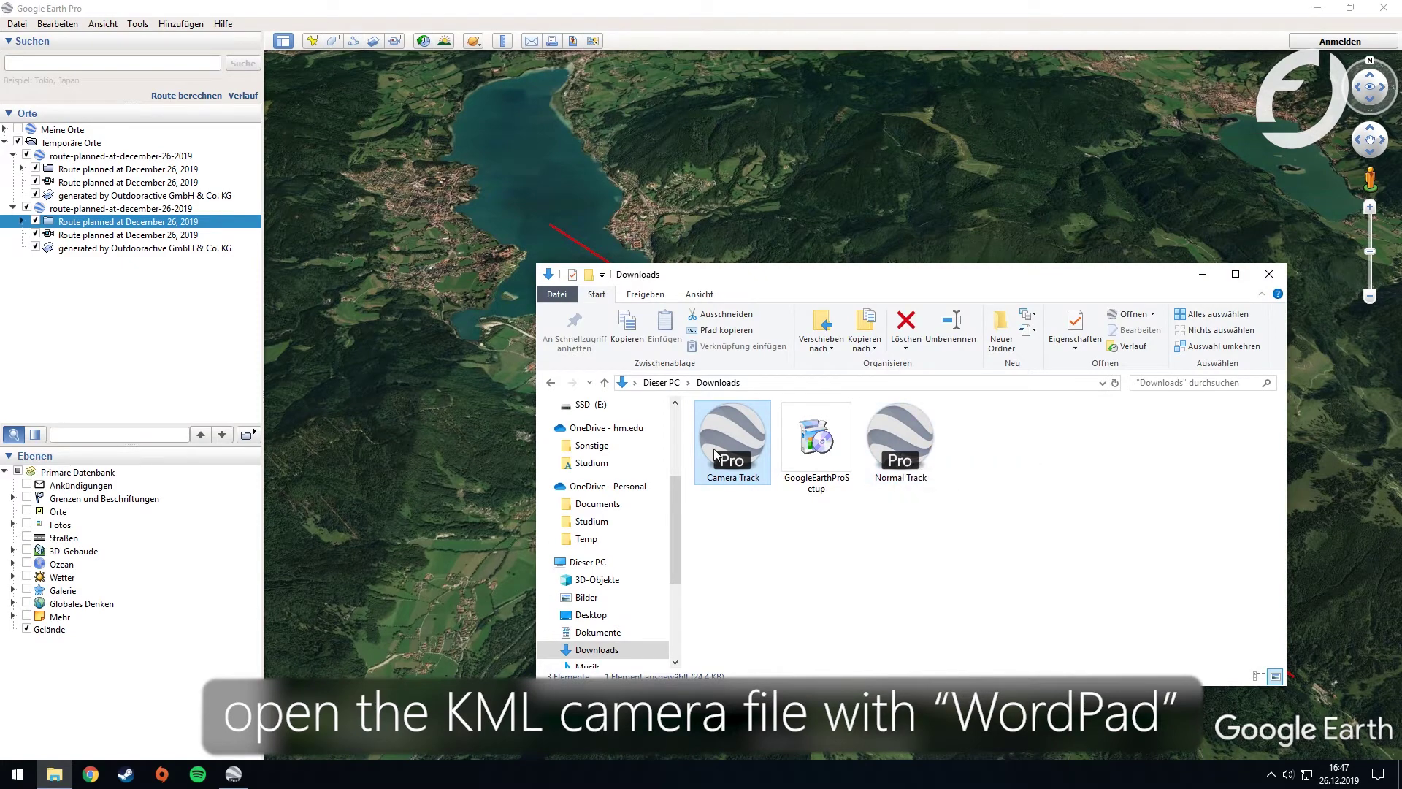
Minimize Google Earth and open Camera Track from Downloads in WordPad via Open with
right_click(737, 450)
left_click(789, 525)
left_click(1318, 8)
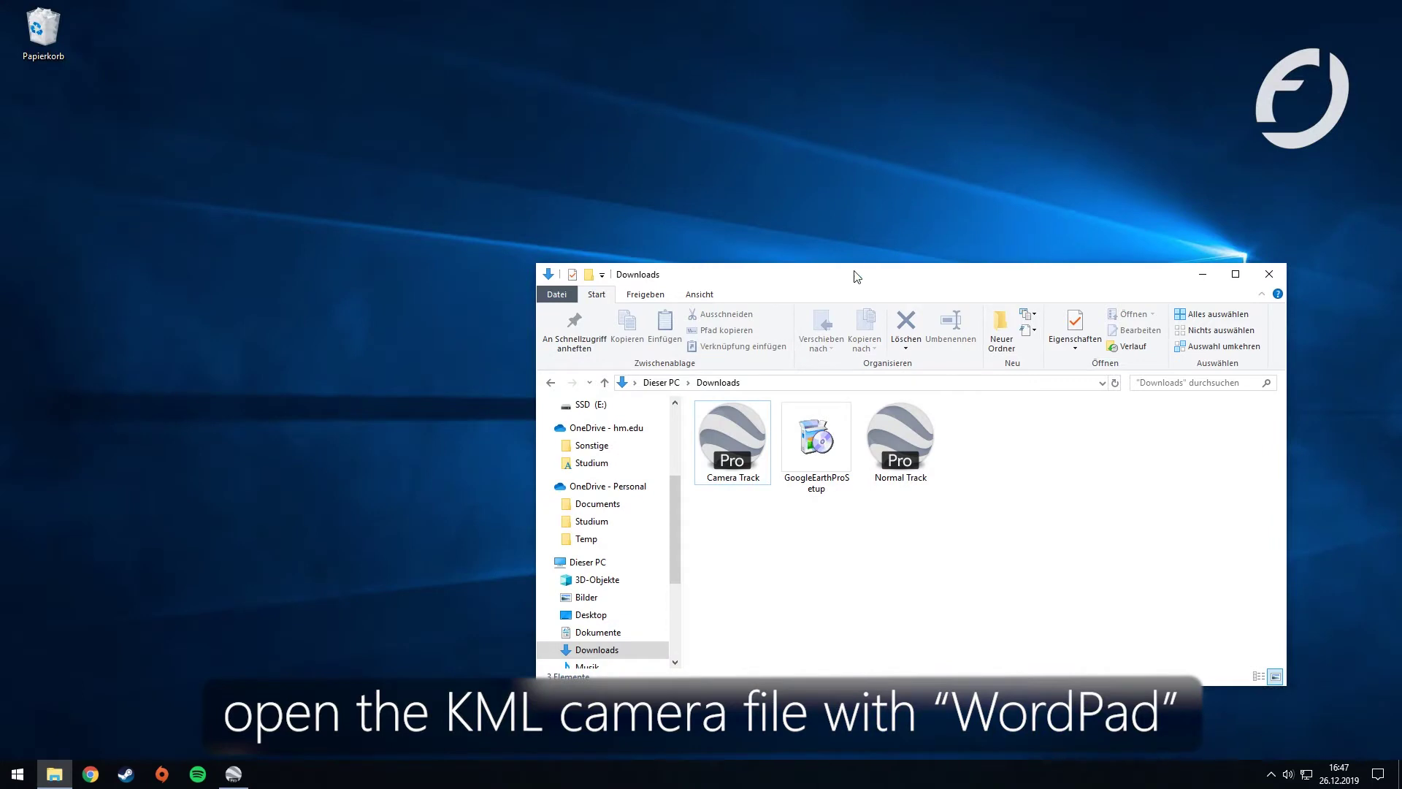
left_click_drag(857, 276, 714, 207)
left_click(585, 365)
right_click(585, 366)
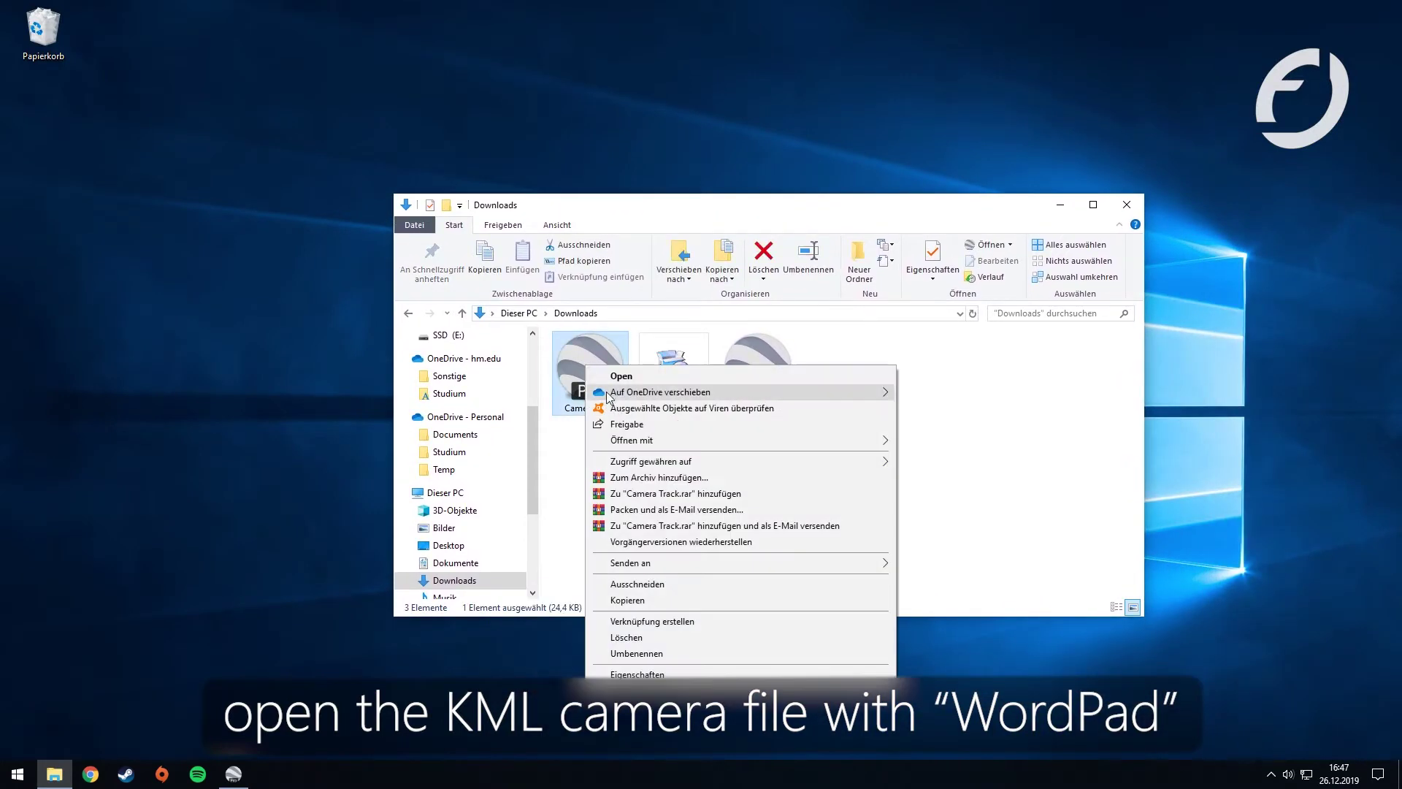
mouse_move(629, 441)
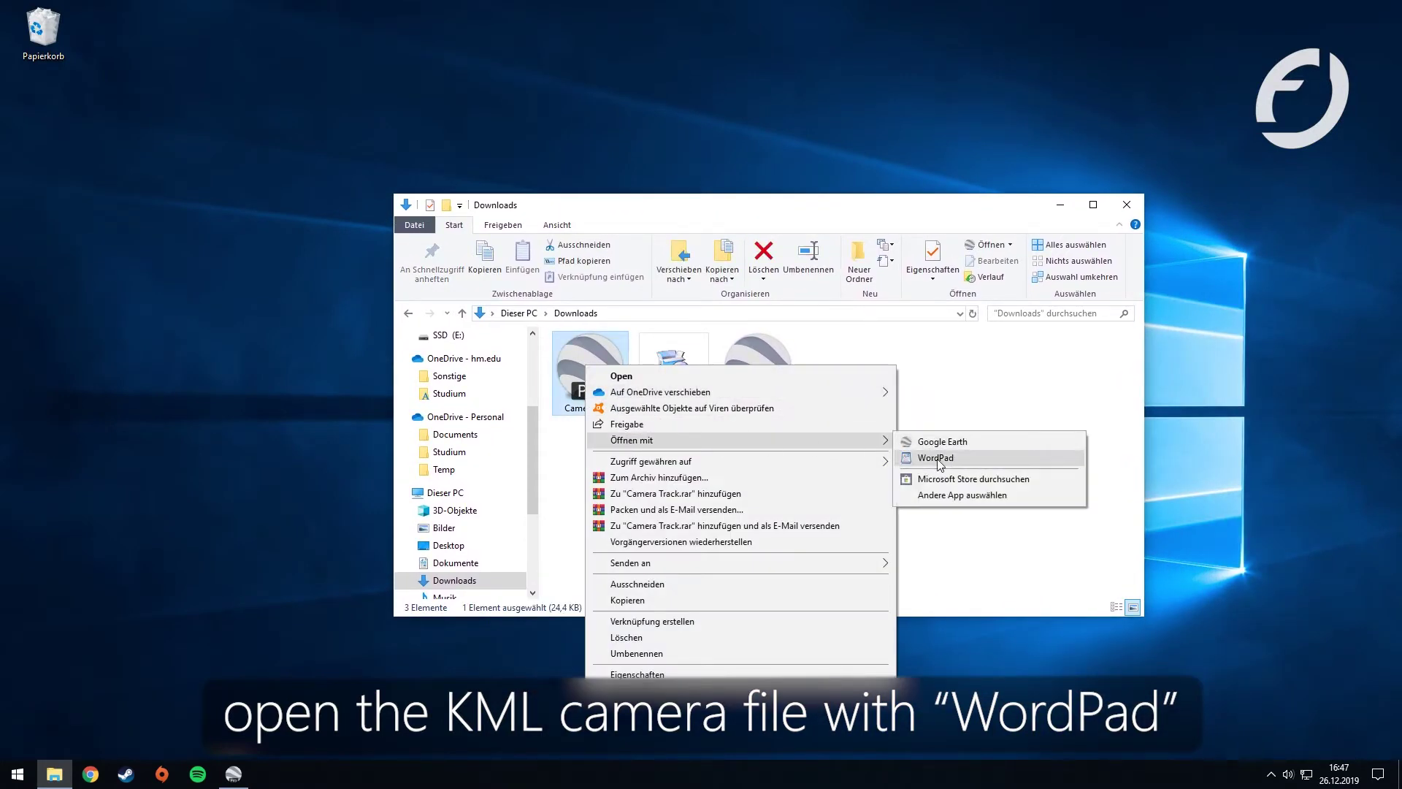
left_click(936, 458)
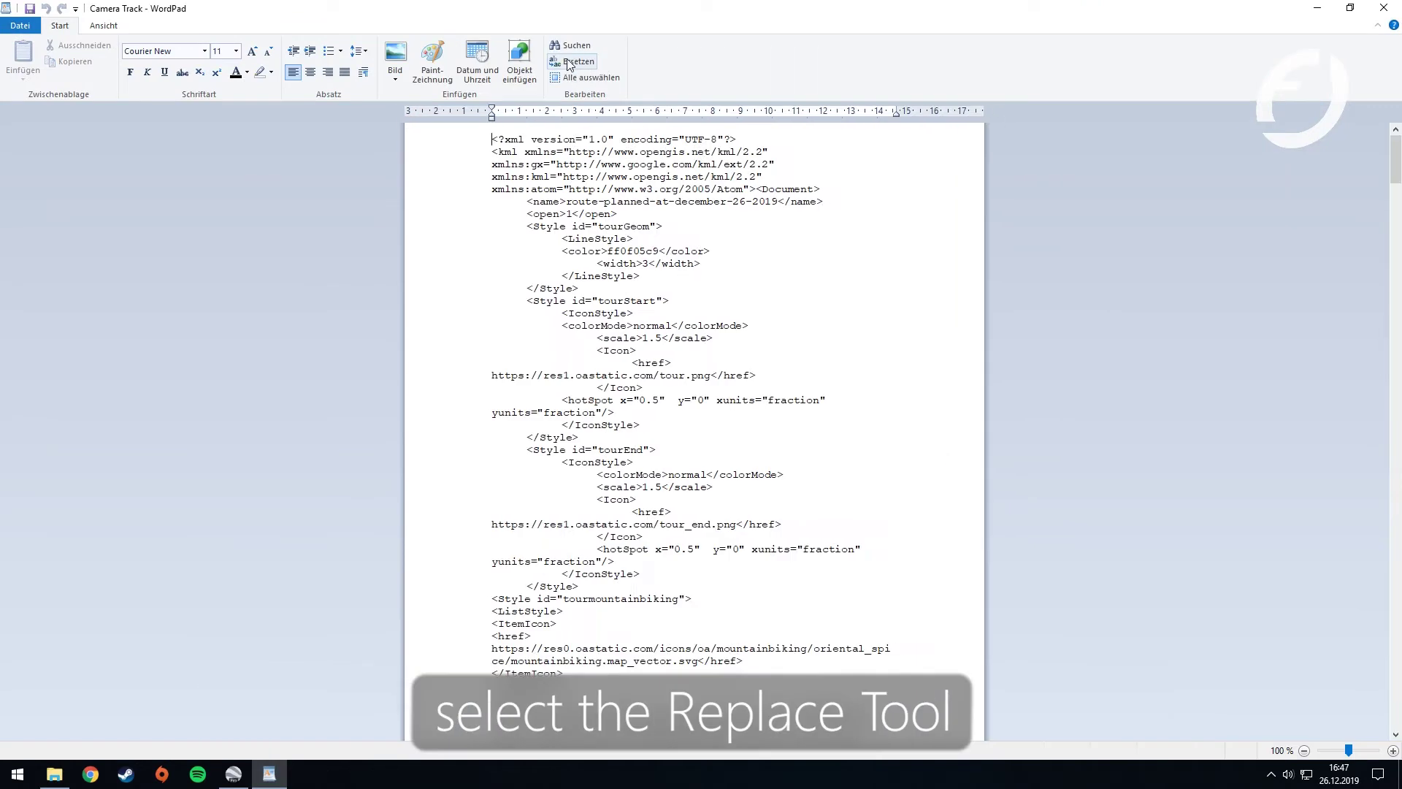
Replace every 707.0 range value with 5000.0 using Find and Replace
left_click(572, 63)
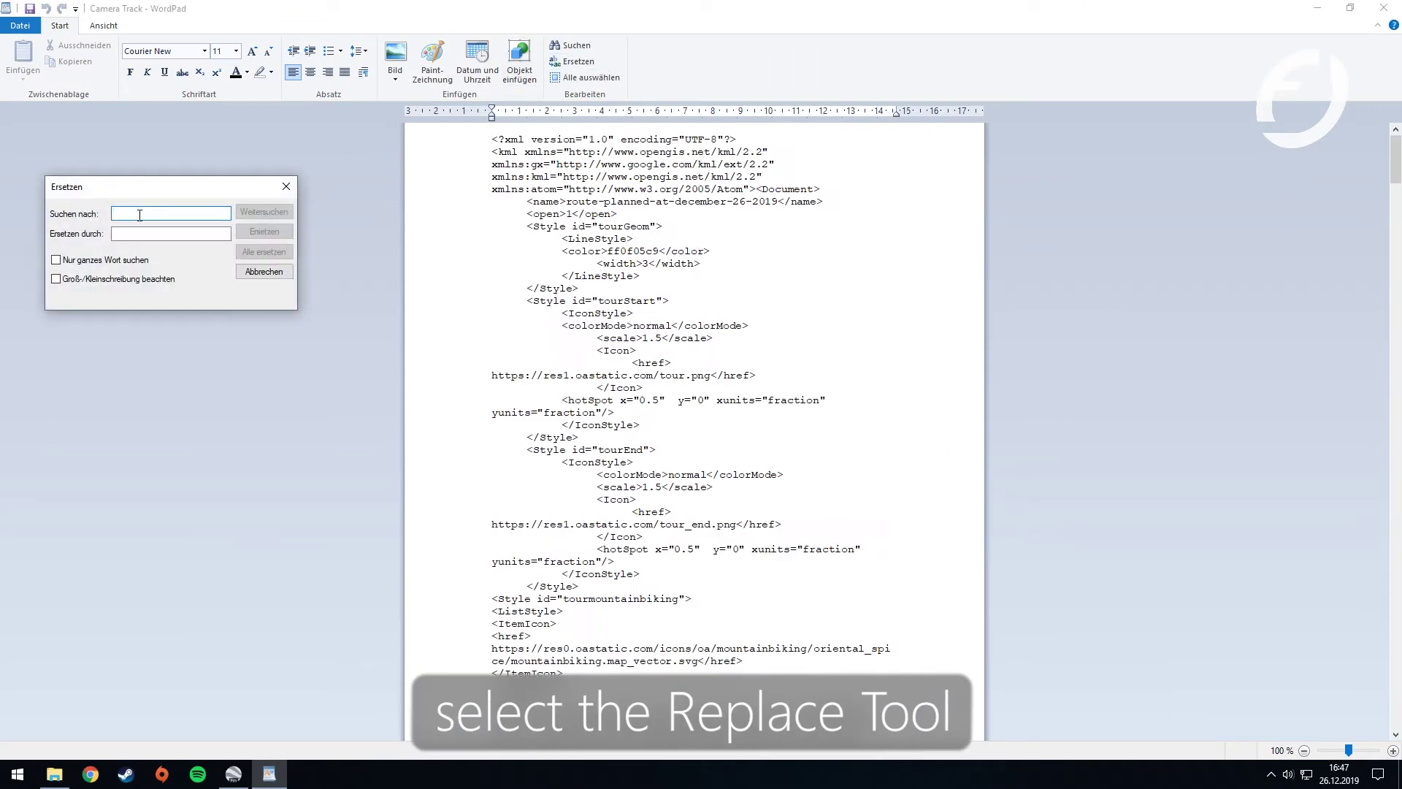
type("707")
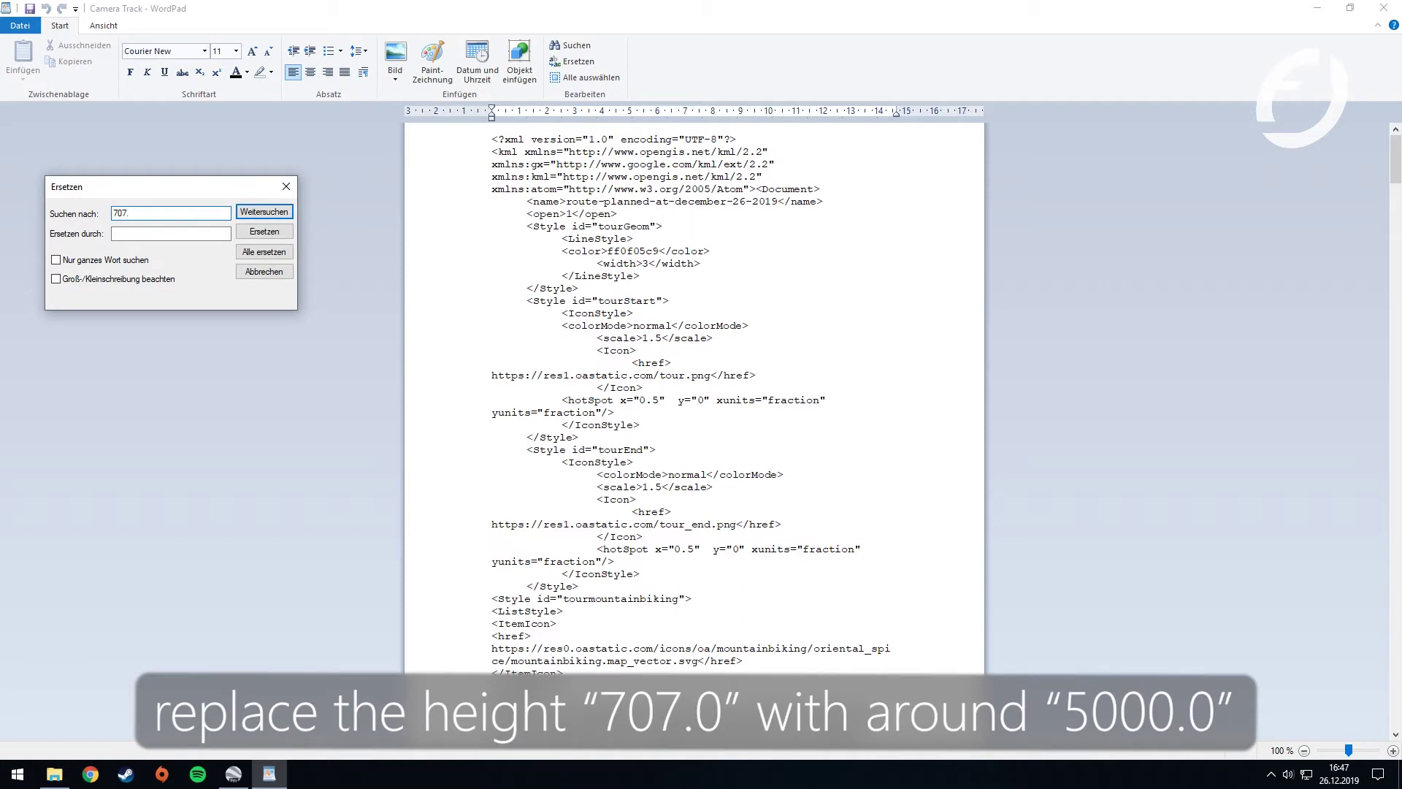
left_click(171, 233)
type("5000.0")
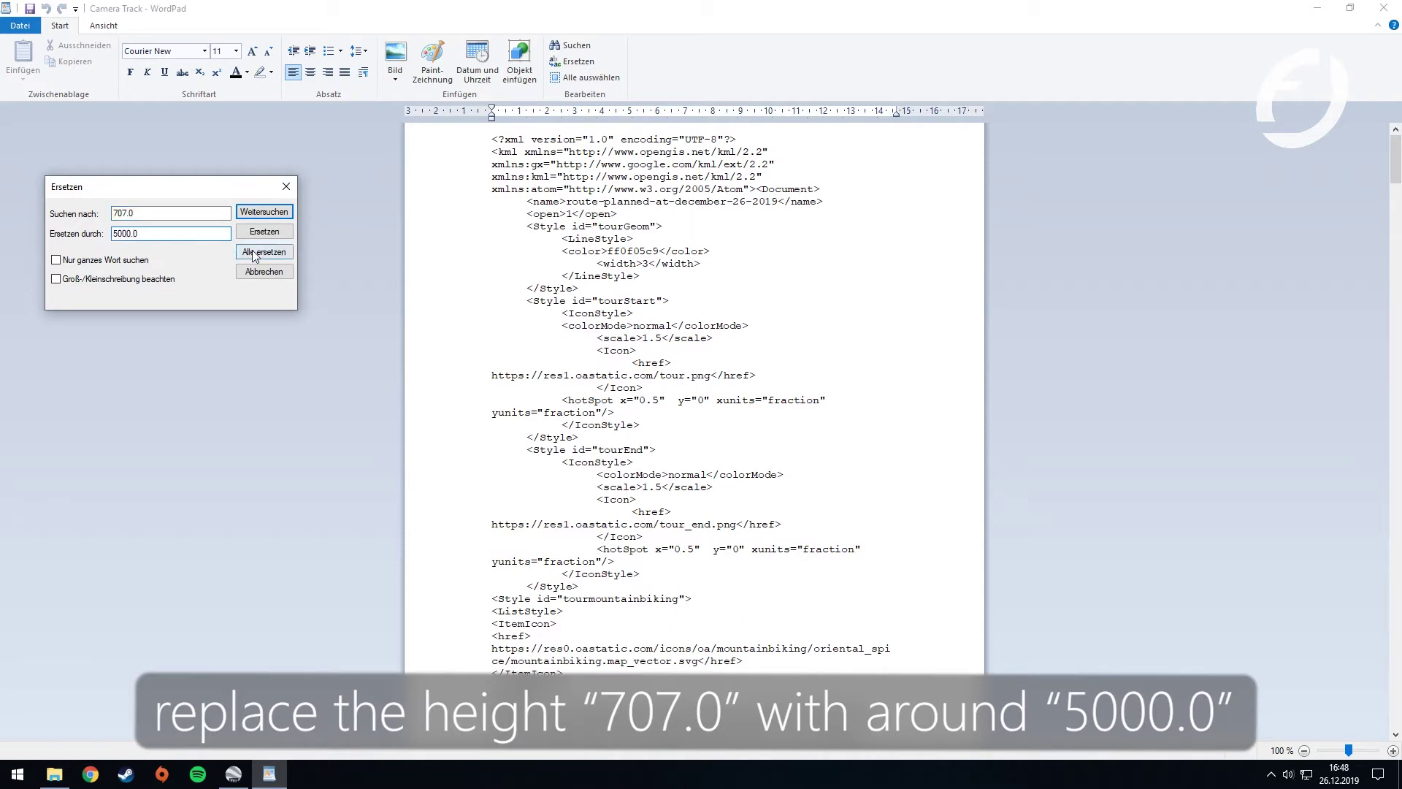
left_click(264, 251)
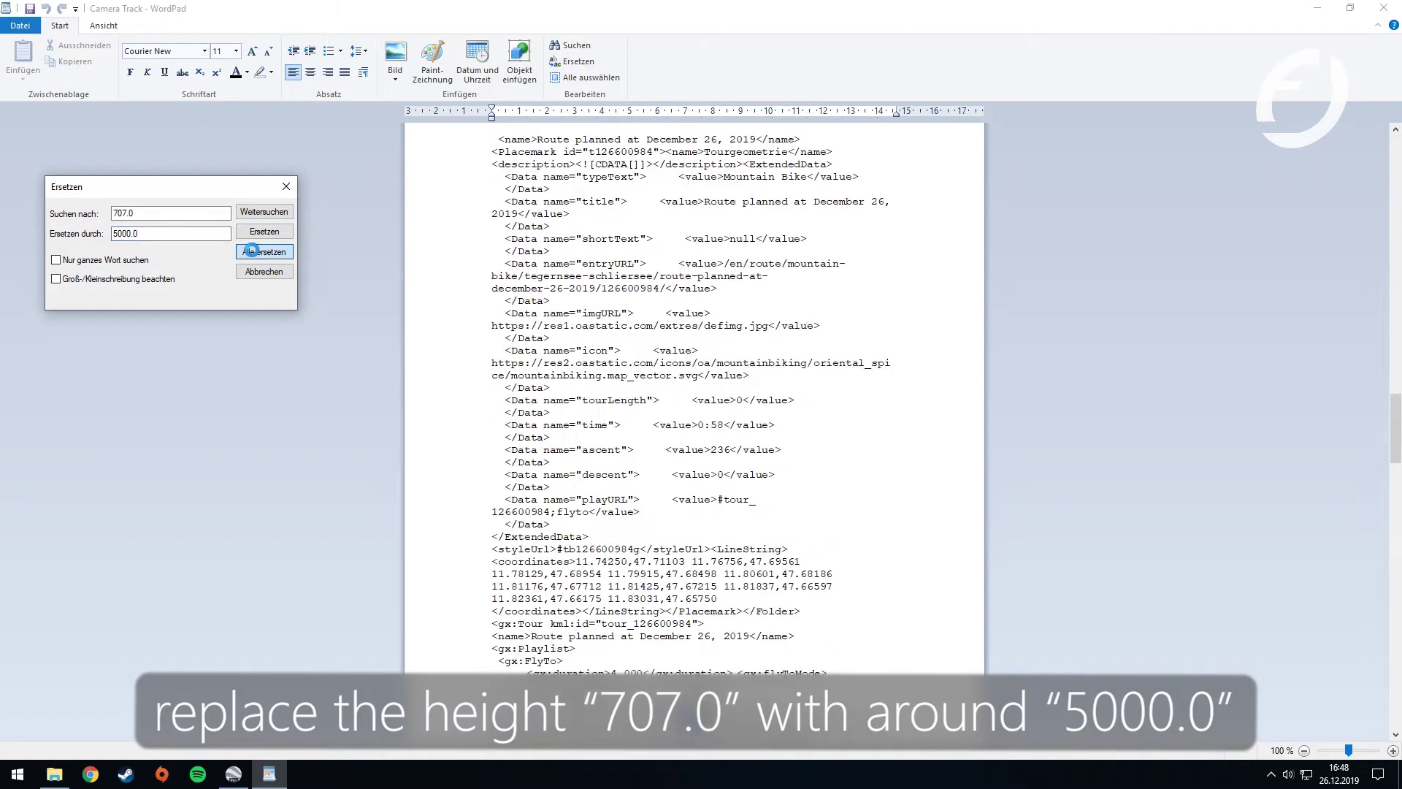
left_click(271, 284)
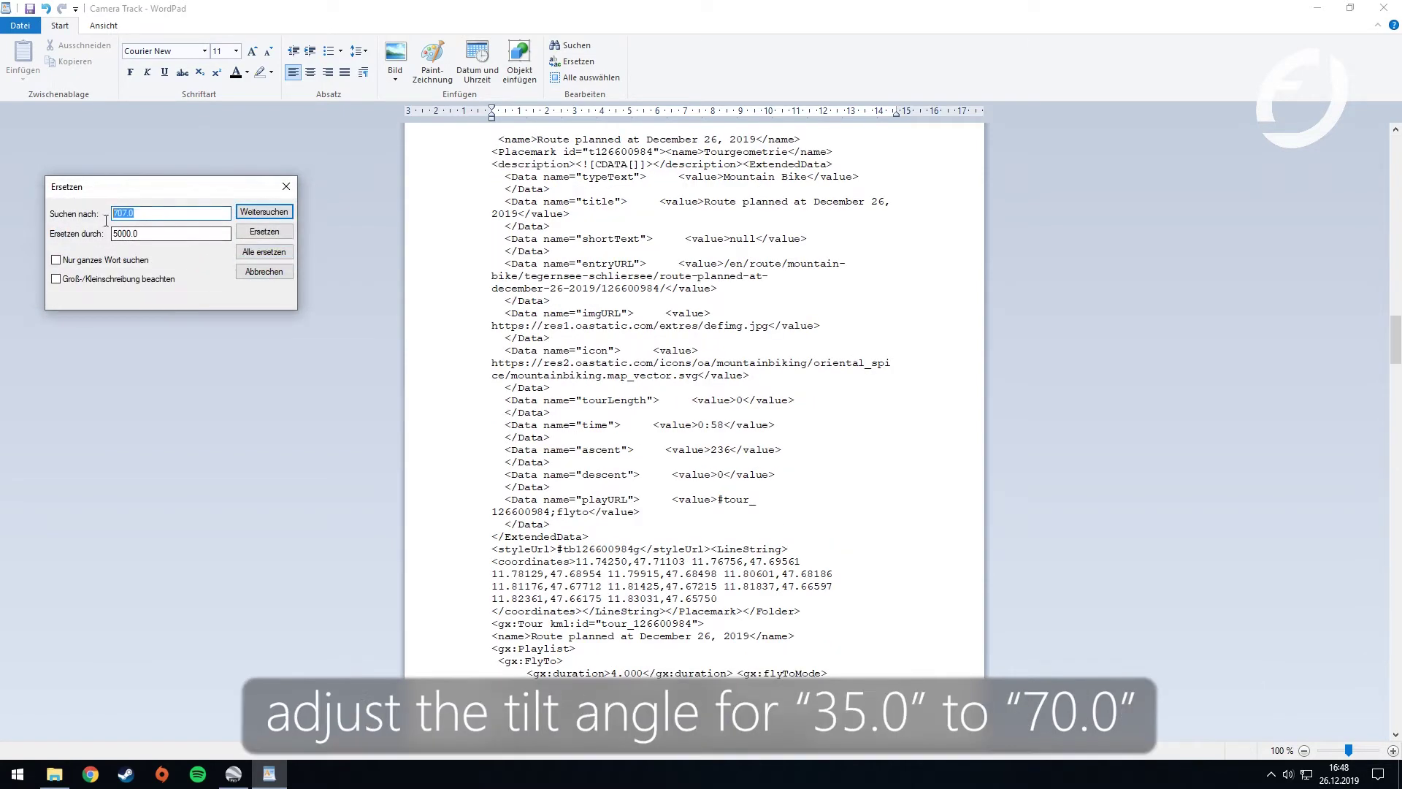
Replace every 35.0 tilt value with 70.0, close the dialog and save the file
type("35")
key("Tab")
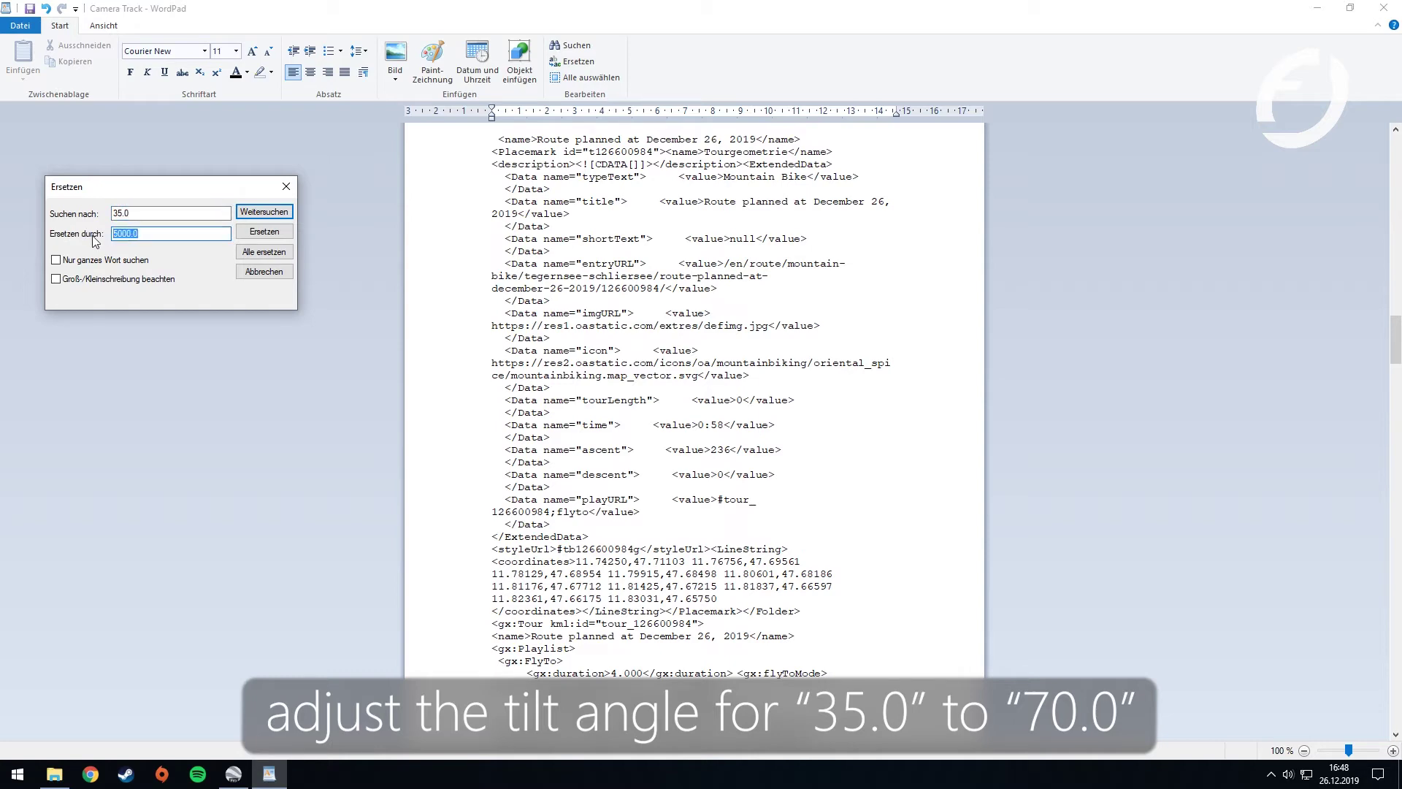
type("70")
left_click(264, 251)
left_click(272, 283)
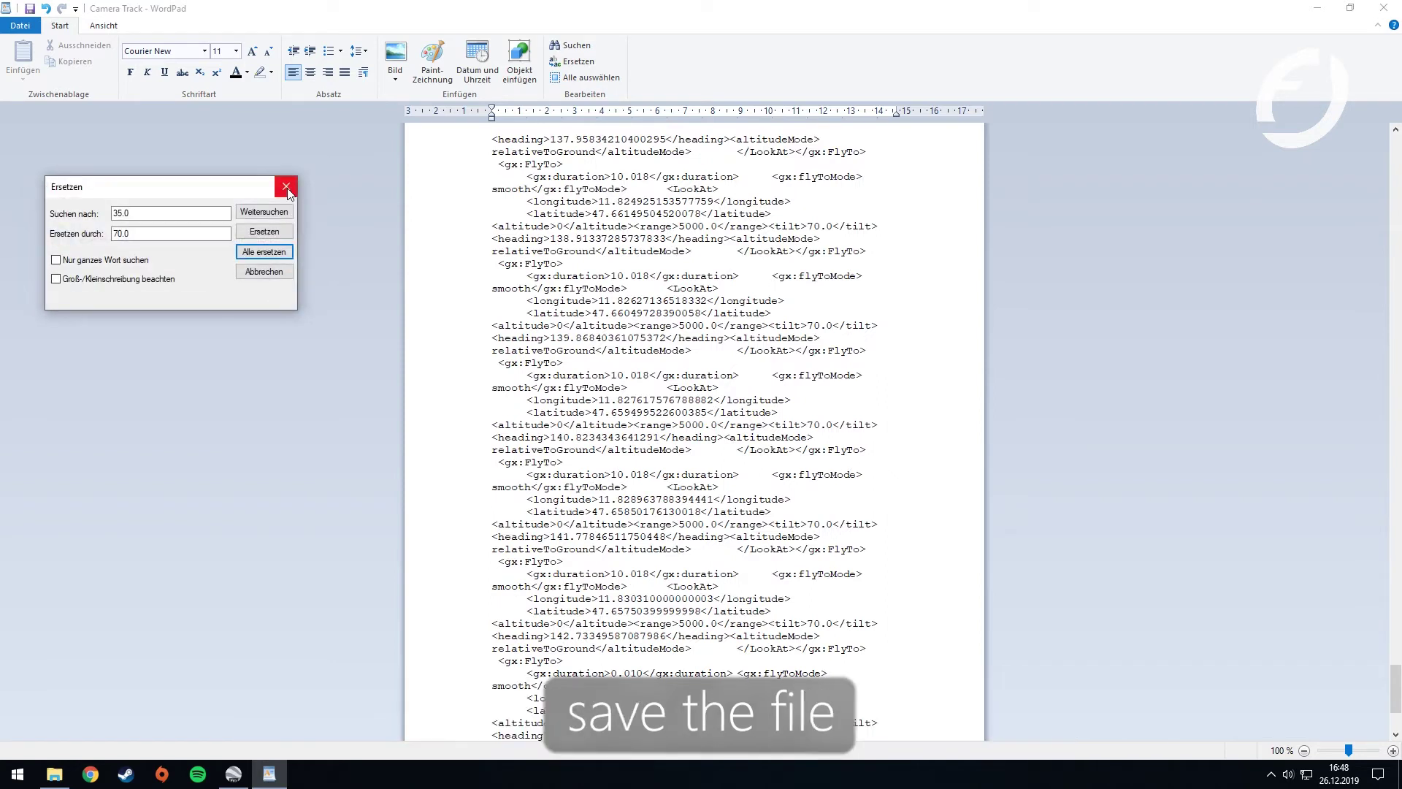
left_click(286, 186)
left_click(29, 11)
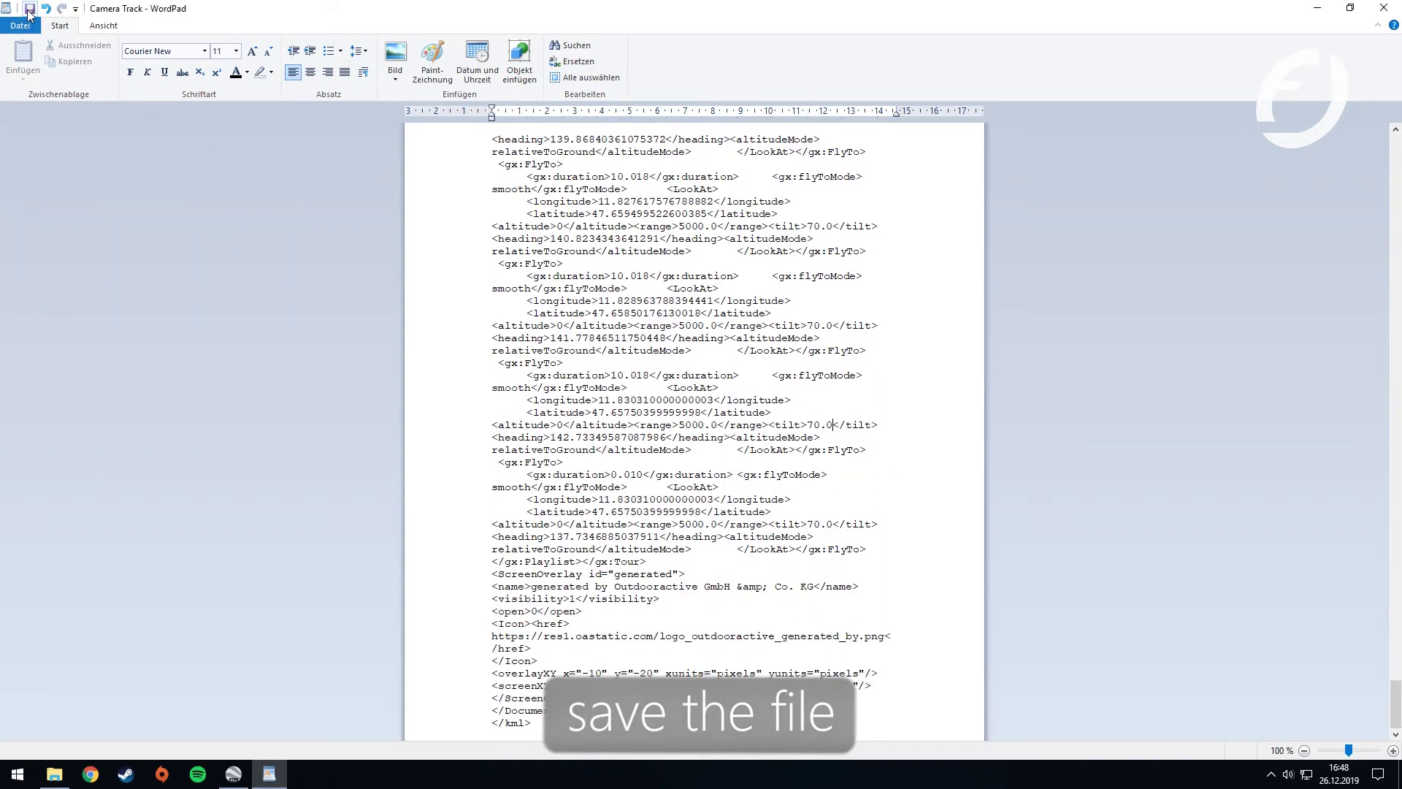
Close WordPad, confirm reloading Camera Track in Google Earth, and hide its straight line
left_click(1385, 9)
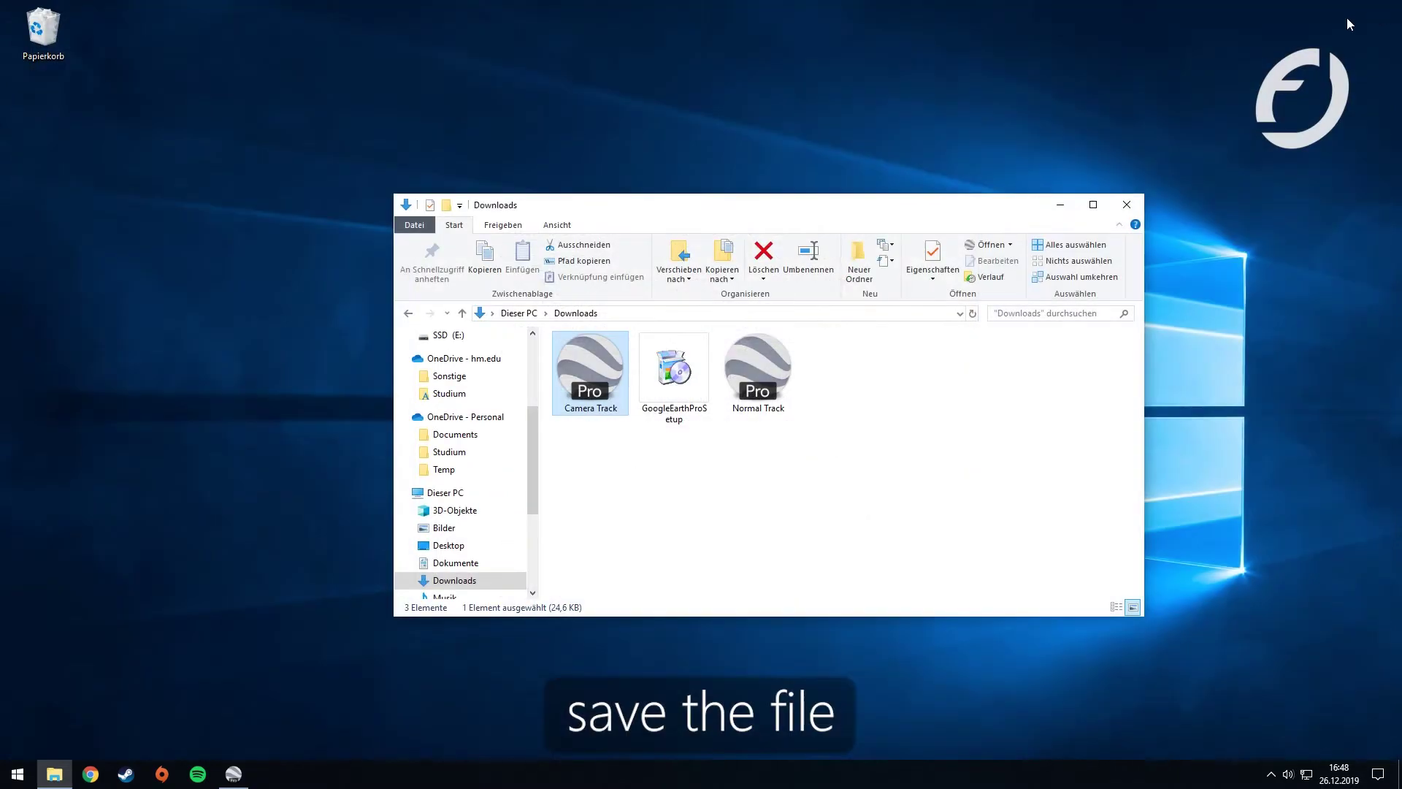
mouse_move(599, 374)
left_mouse_down()
mouse_move(605, 421)
mouse_move(589, 384)
left_mouse_up()
key("alt+Tab")
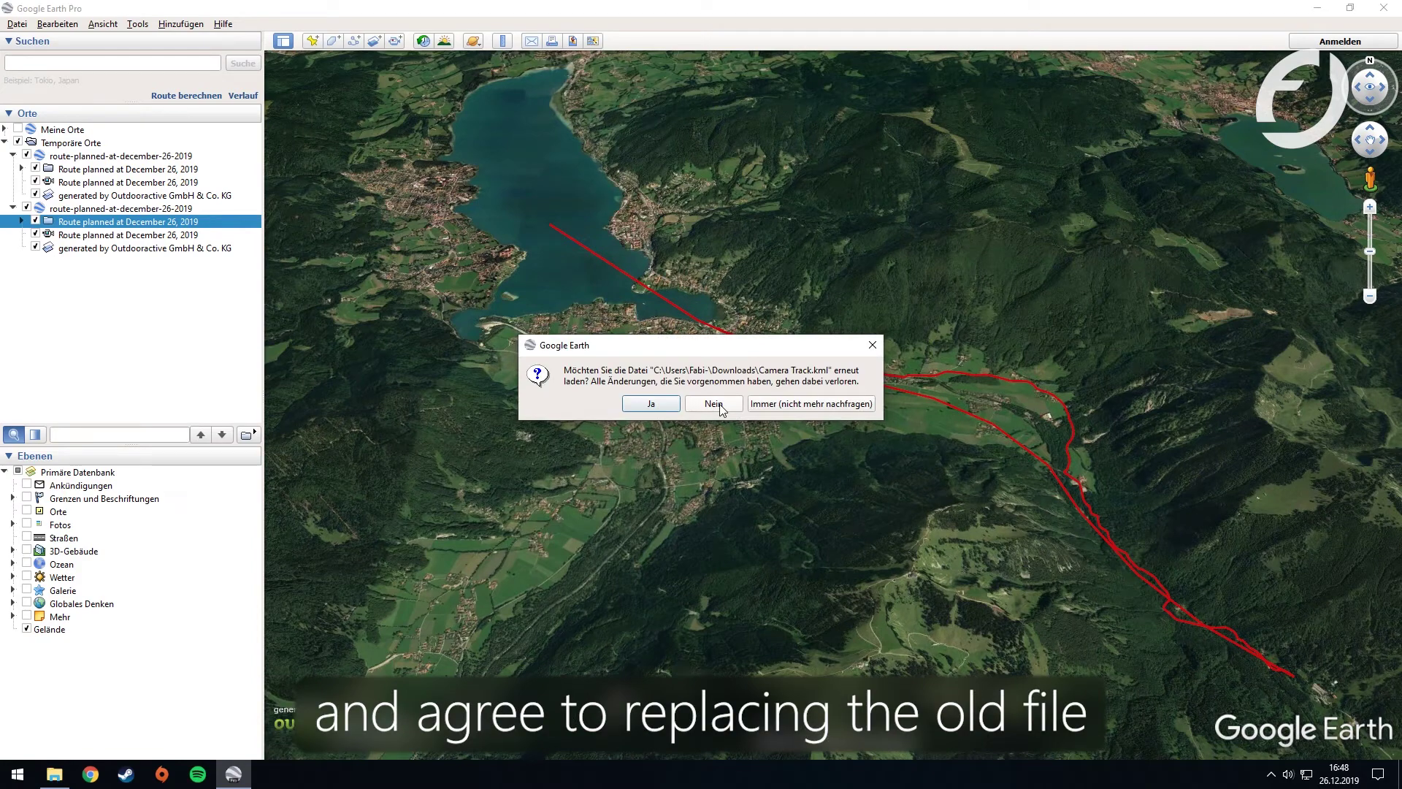
left_click(651, 404)
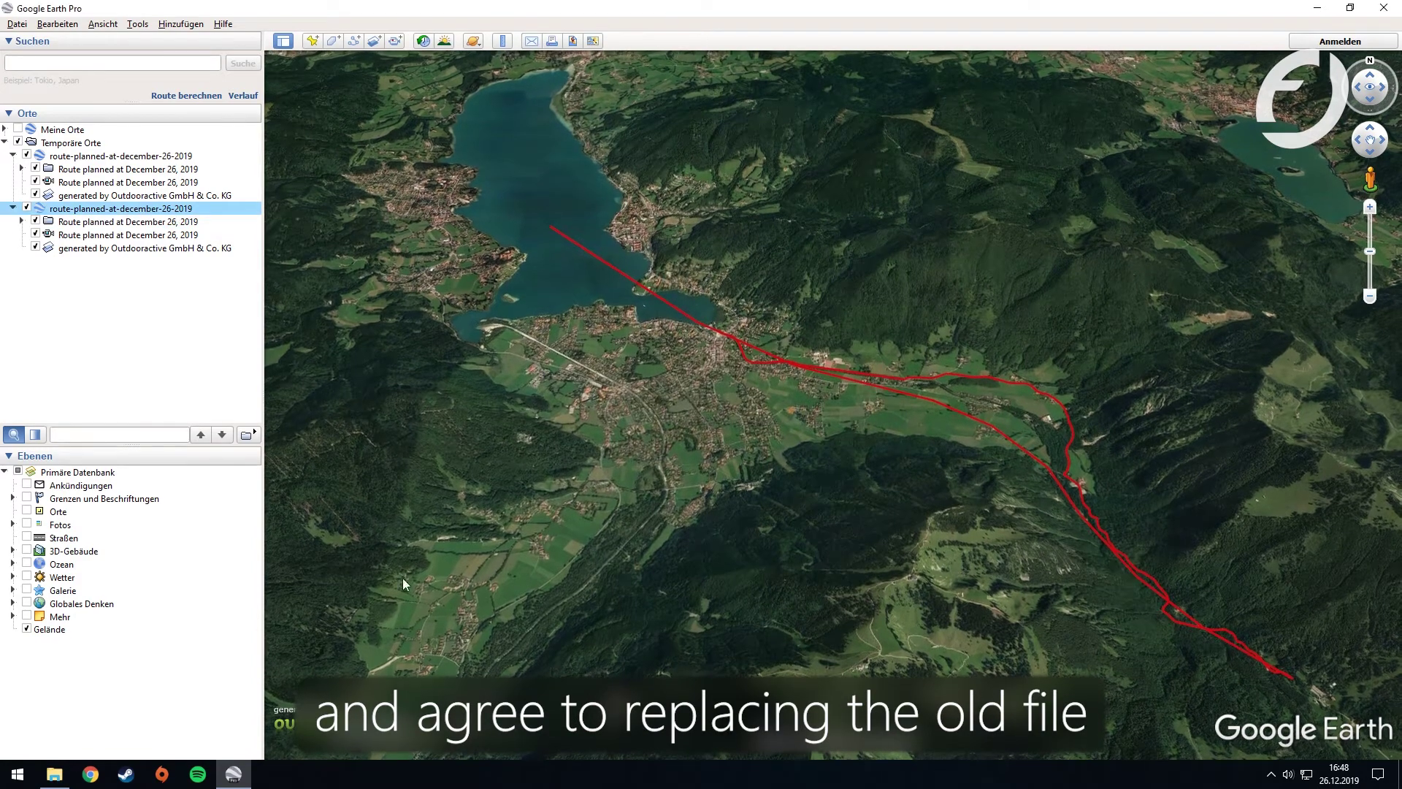
mouse_move(49, 786)
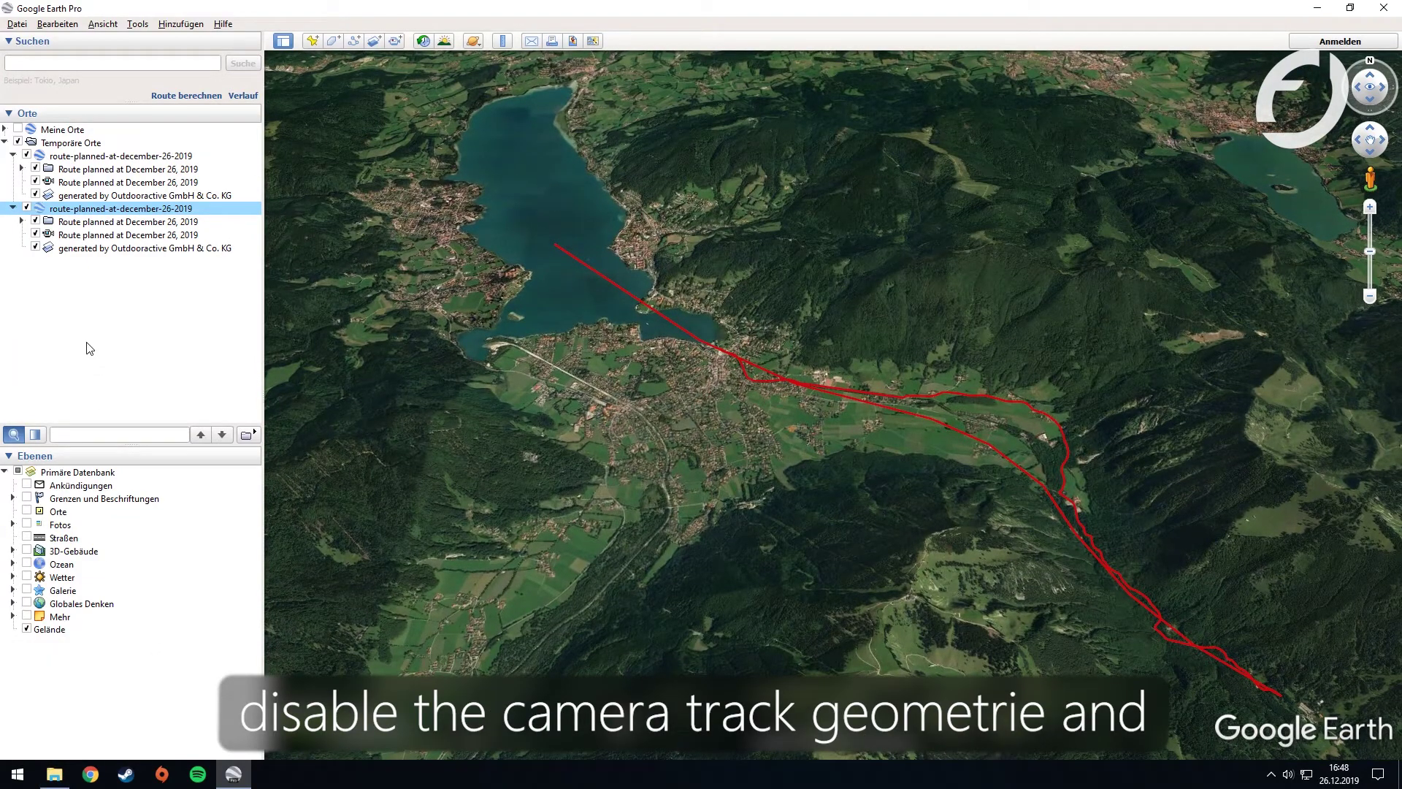
left_click(36, 222)
Show the camera track, hide both Outdooractive logo overlays, and play the camera tour
left_click(36, 222)
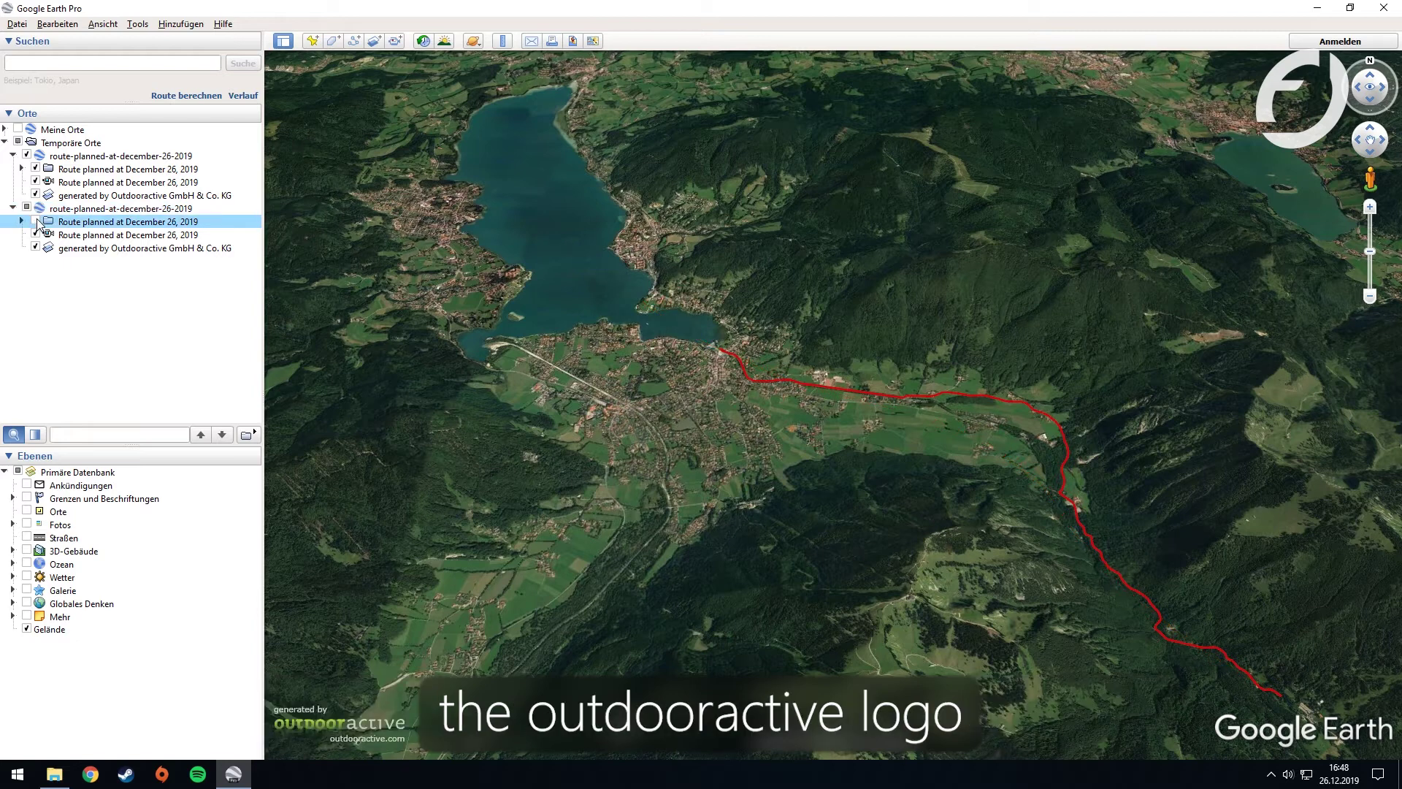
left_click(36, 249)
left_click(35, 195)
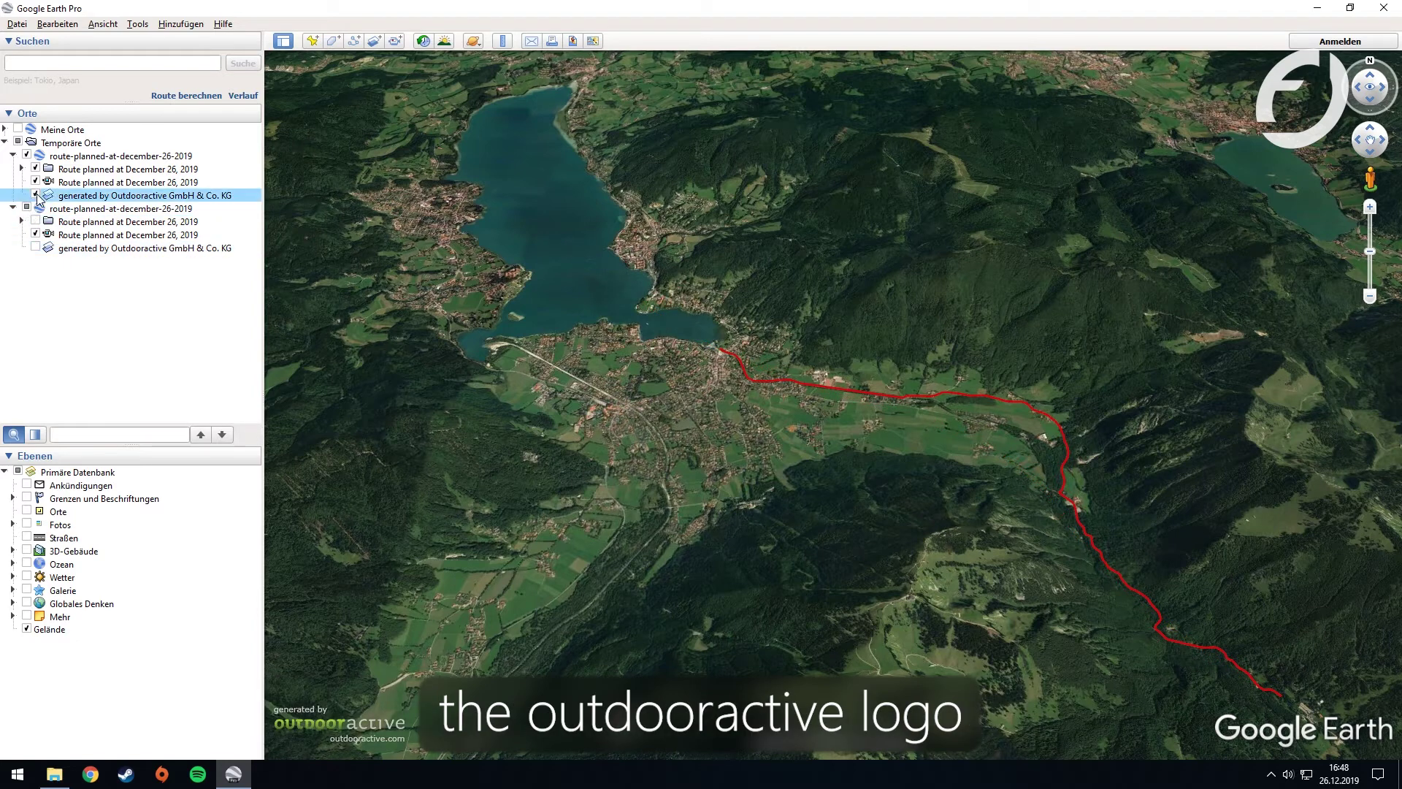
left_click(72, 235)
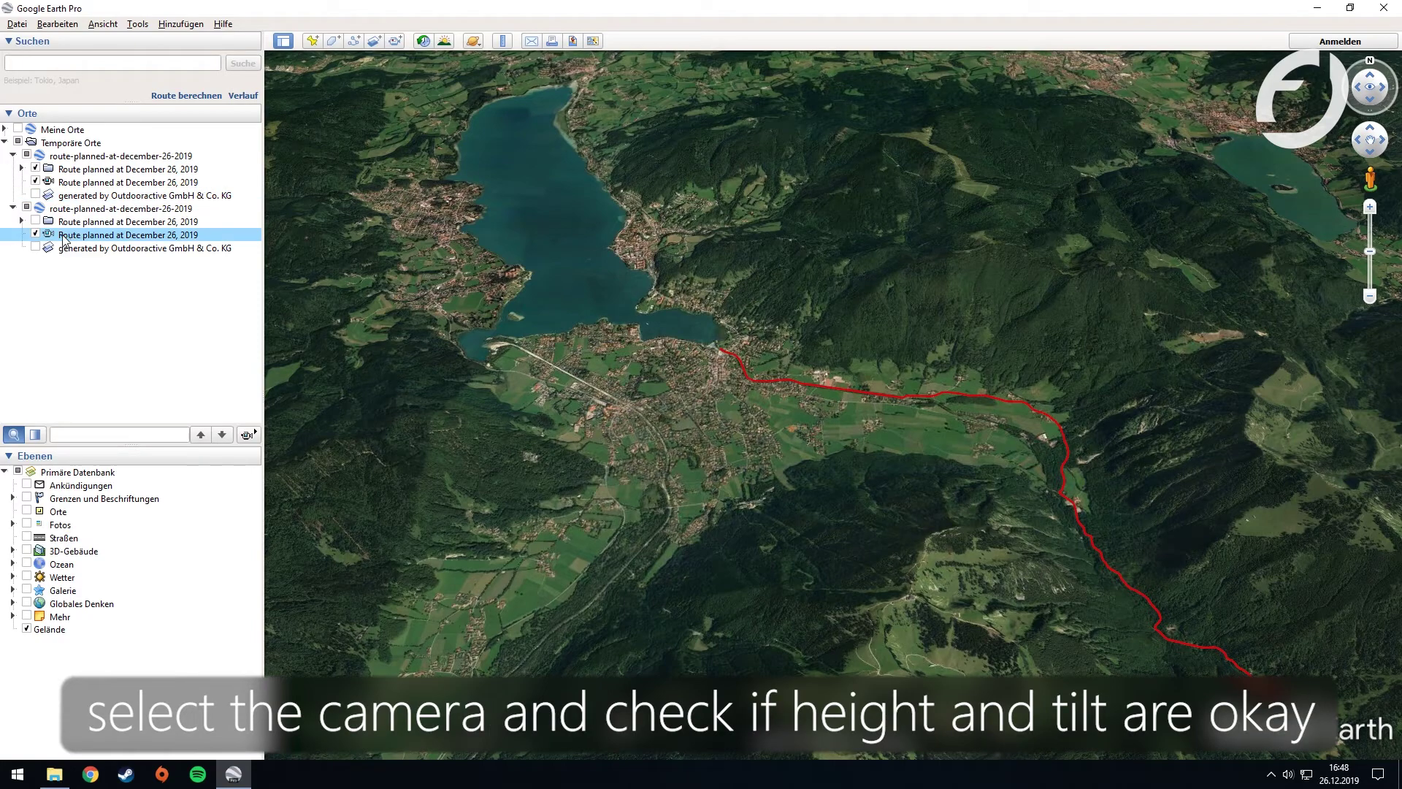
double_click(63, 235)
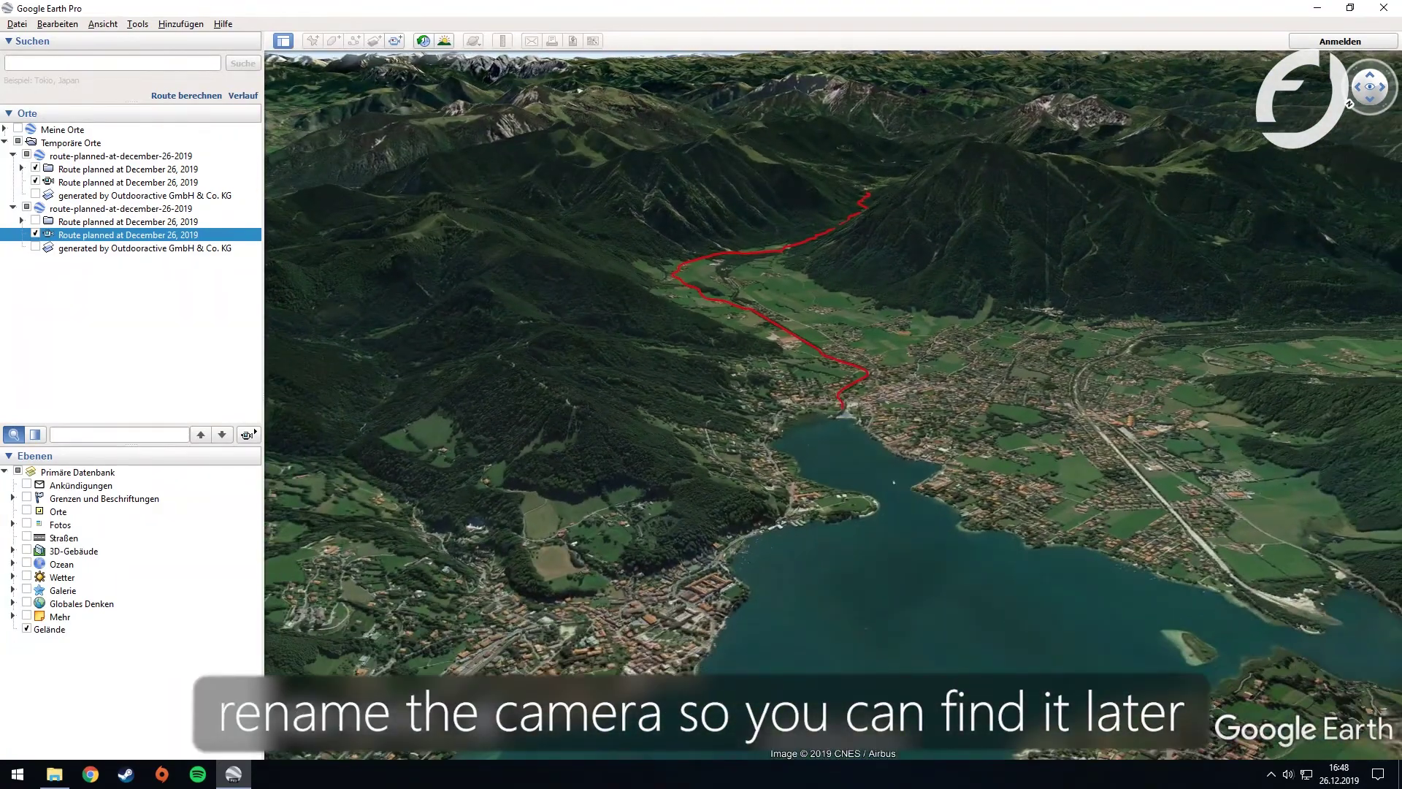
Rename the route's tour entry to 'Camera'
right_click(85, 243)
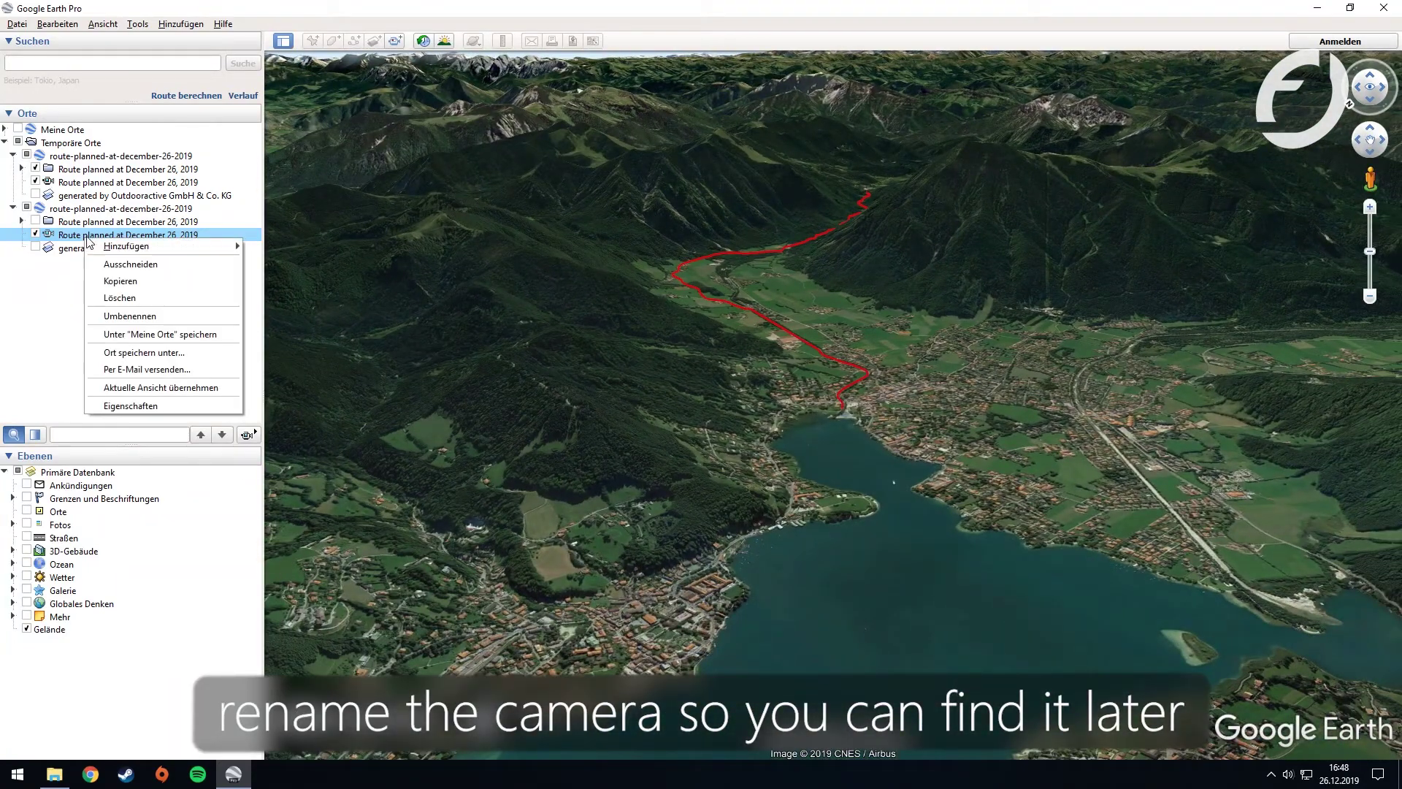
left_click(134, 315)
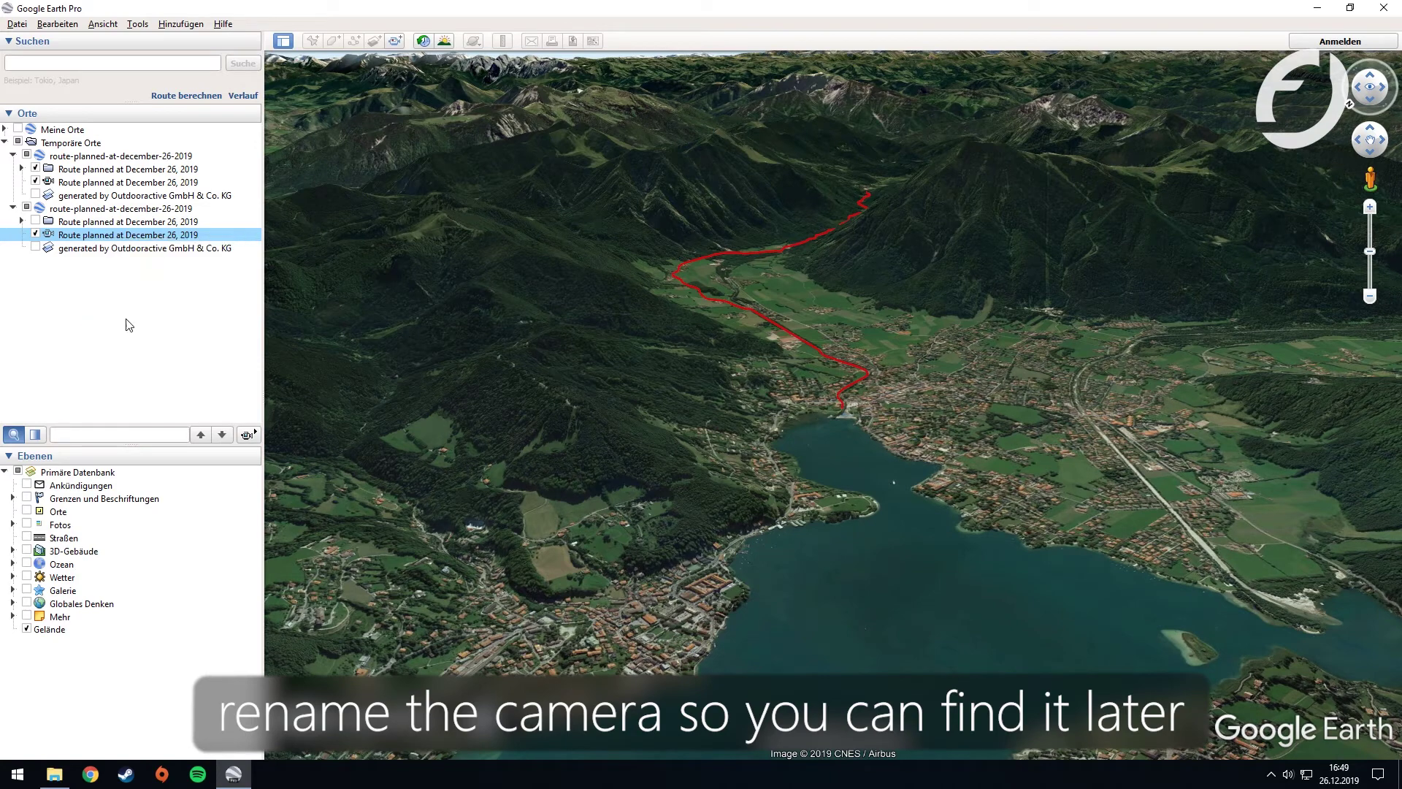
type("Camera")
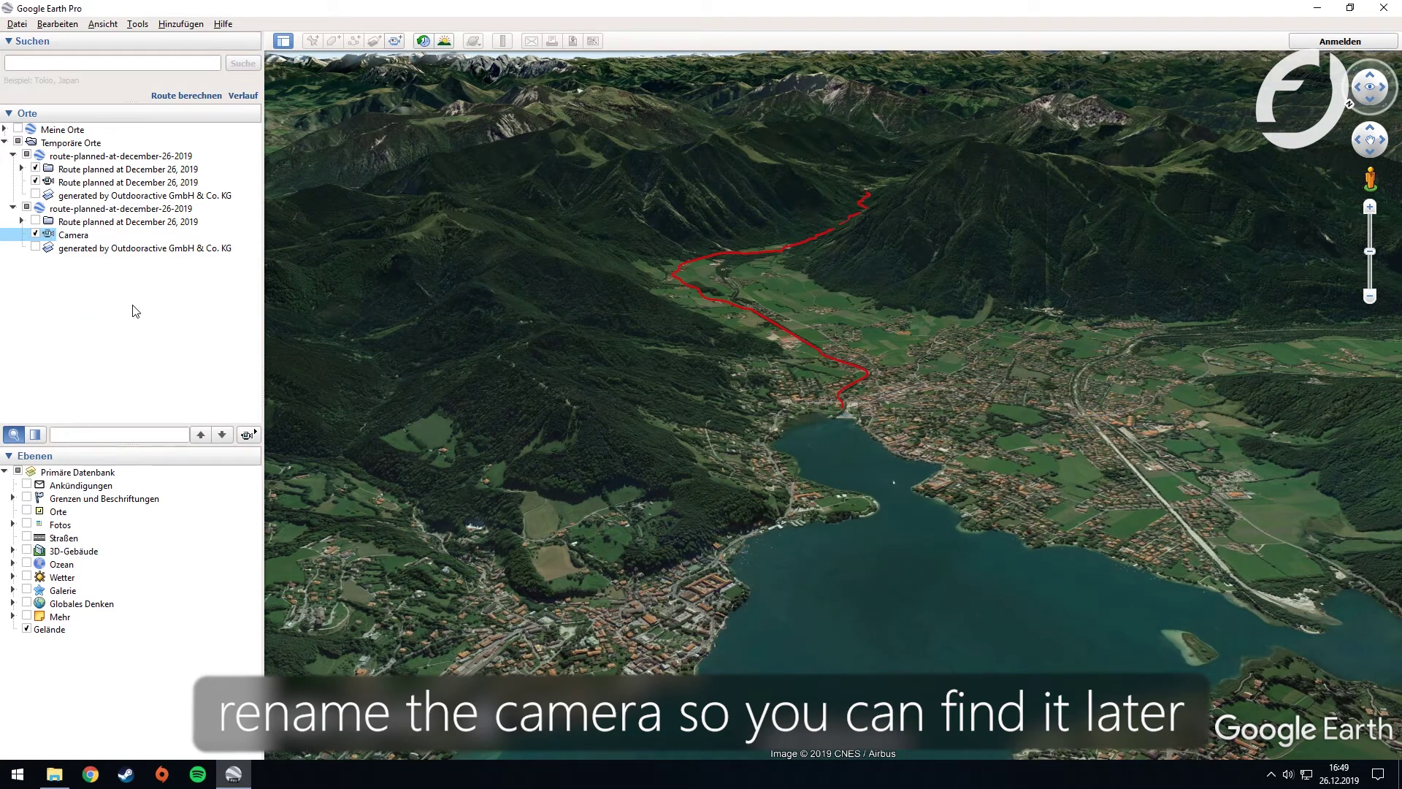
left_click(135, 312)
Expand the first route and open the Tourgeometrie track's properties
left_click(138, 24)
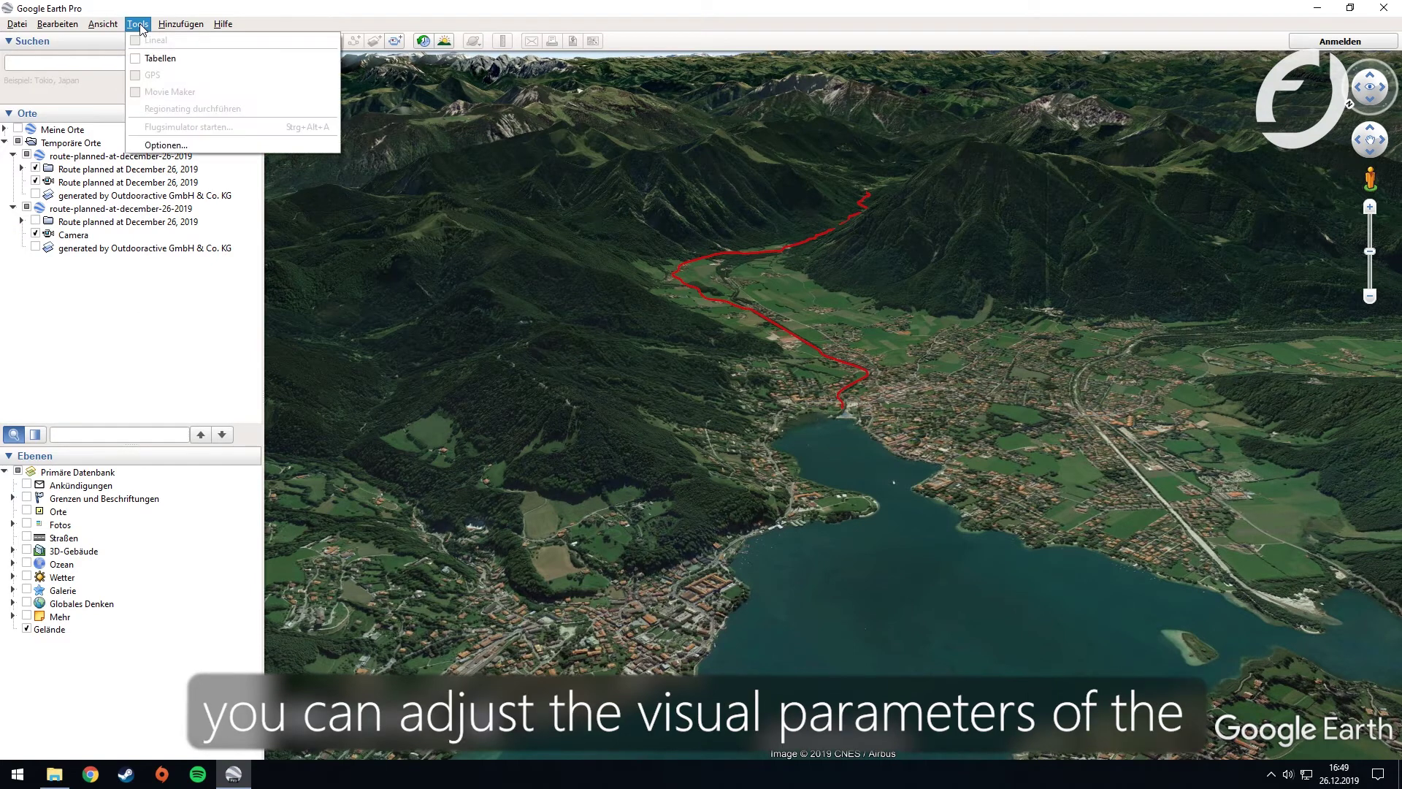
left_click(138, 24)
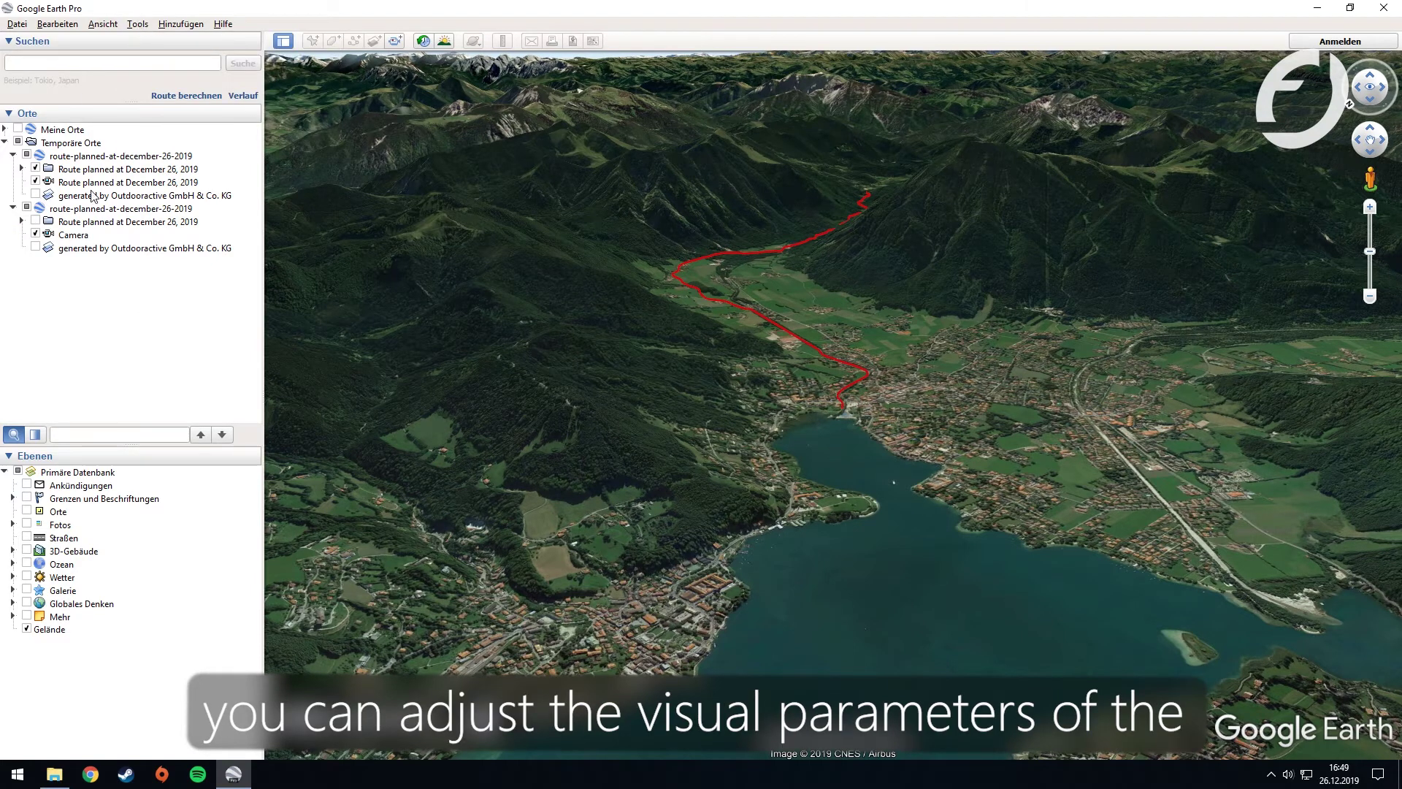
left_click(38, 169)
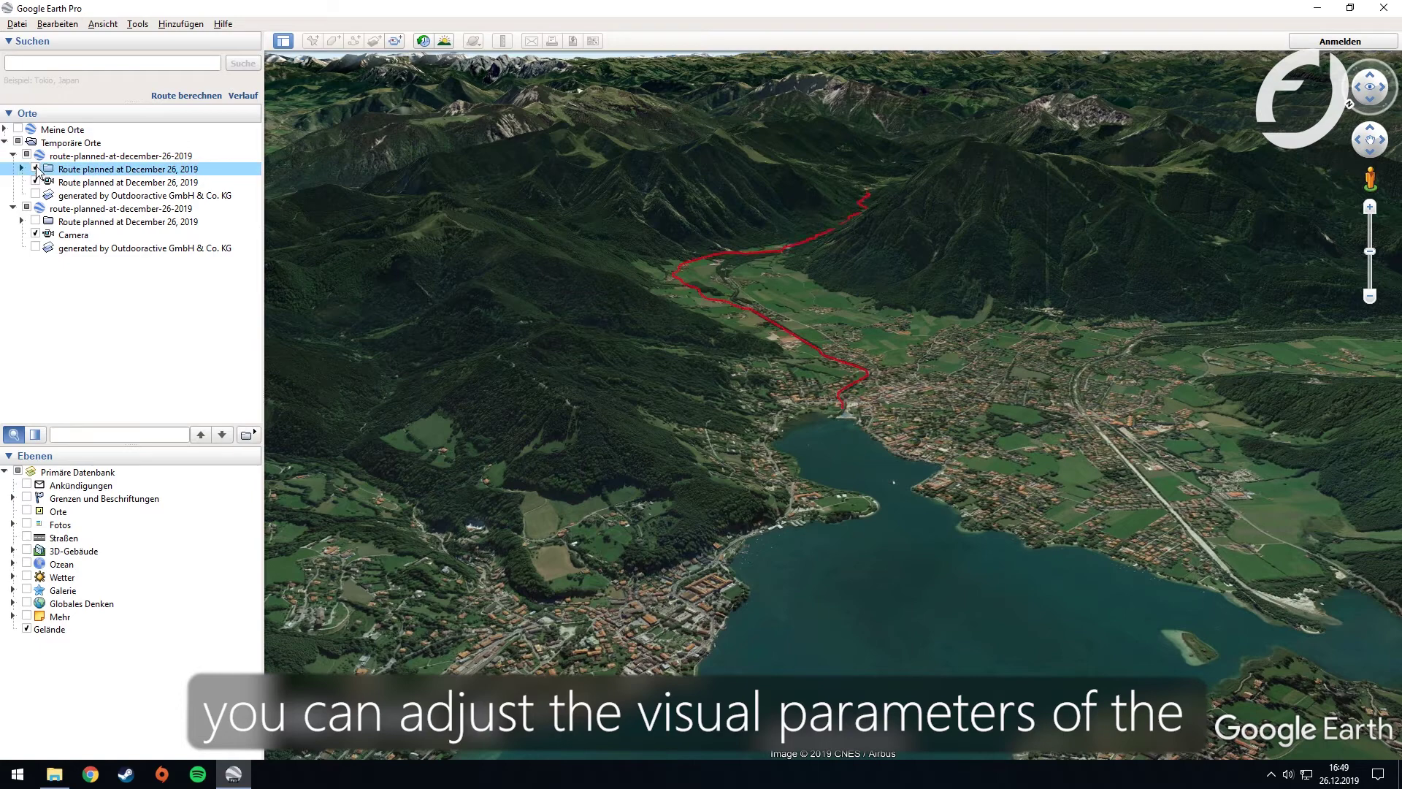
left_click(22, 169)
right_click(99, 186)
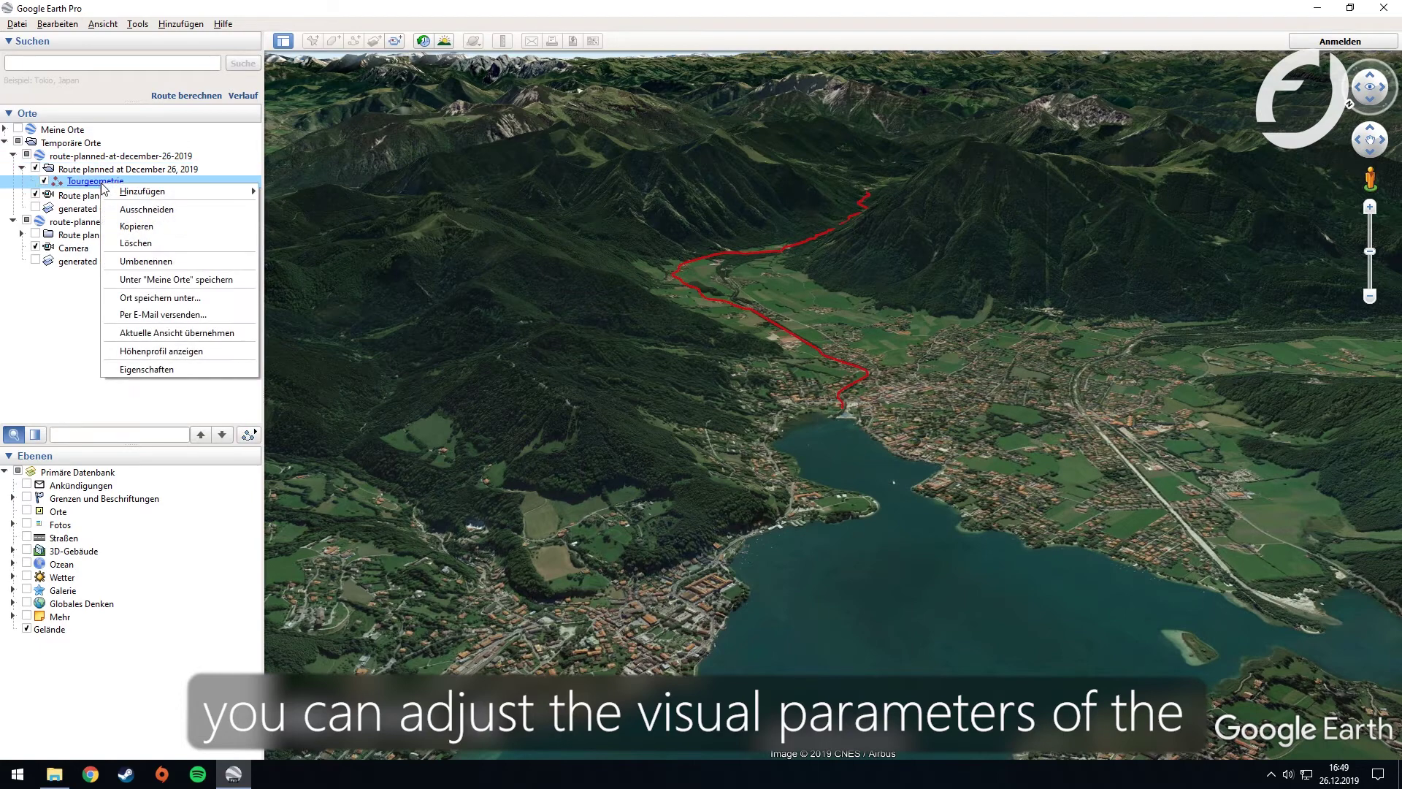
left_click(176, 372)
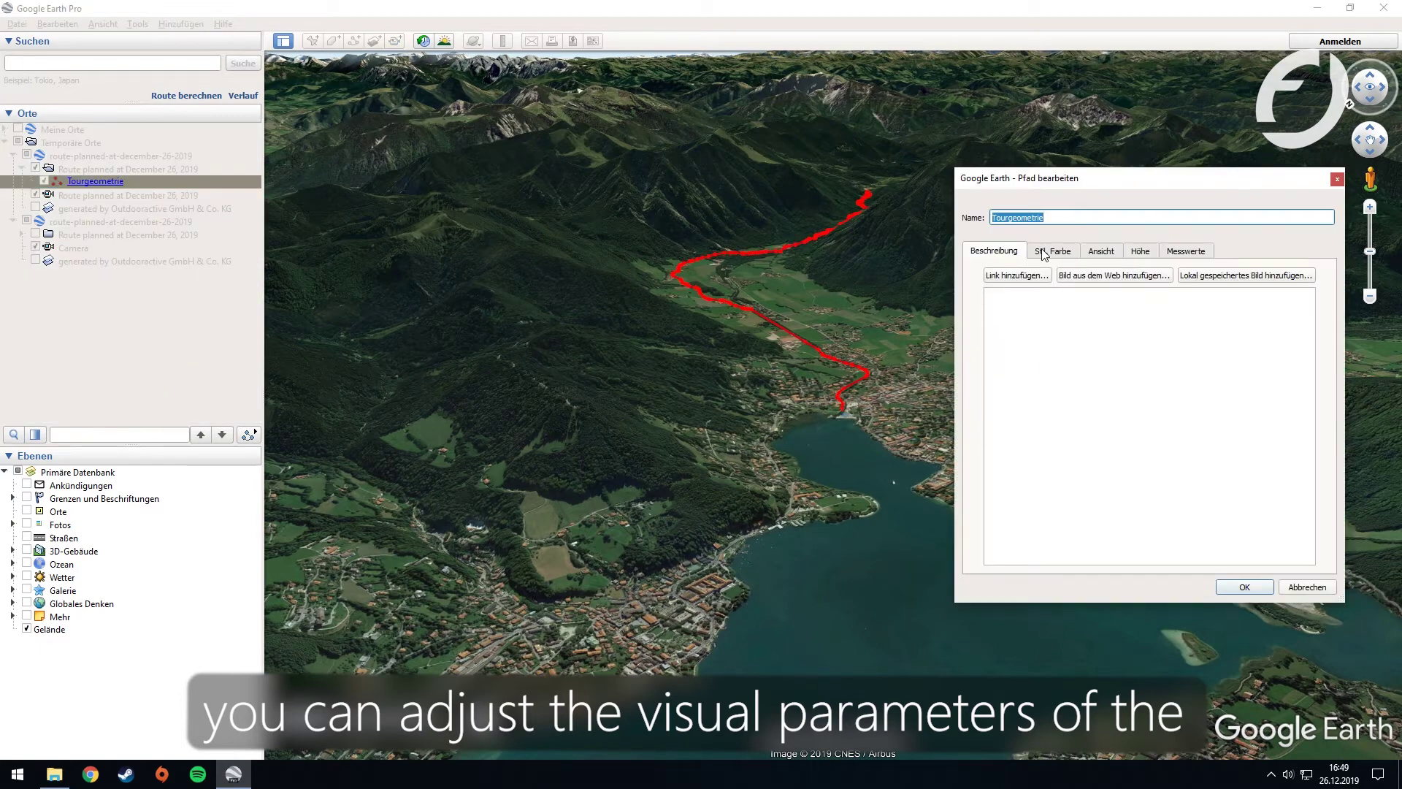
Try blue for the Tourgeometrie line colour, then set it to red and apply
left_click(1043, 252)
left_click(1034, 305)
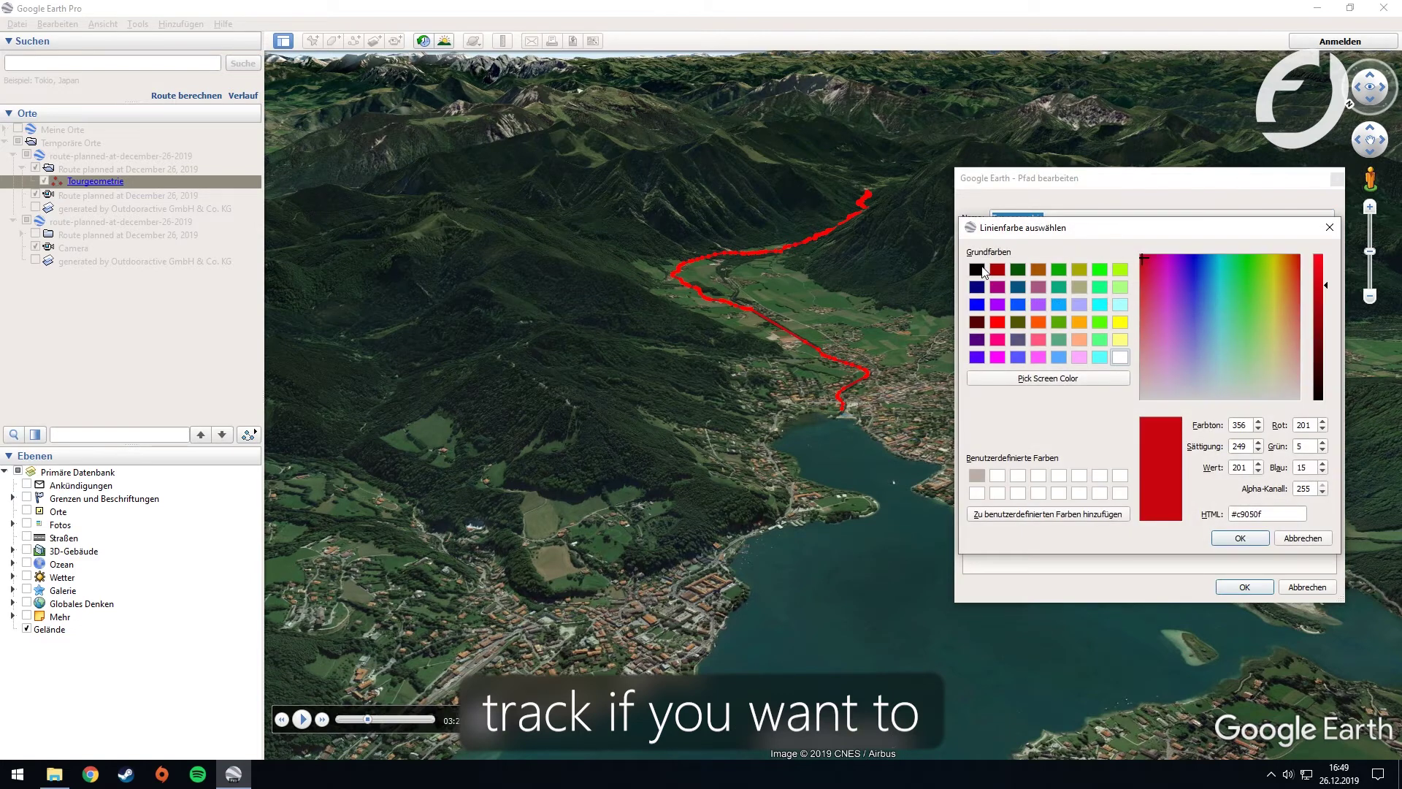
left_click(976, 305)
left_click(1240, 538)
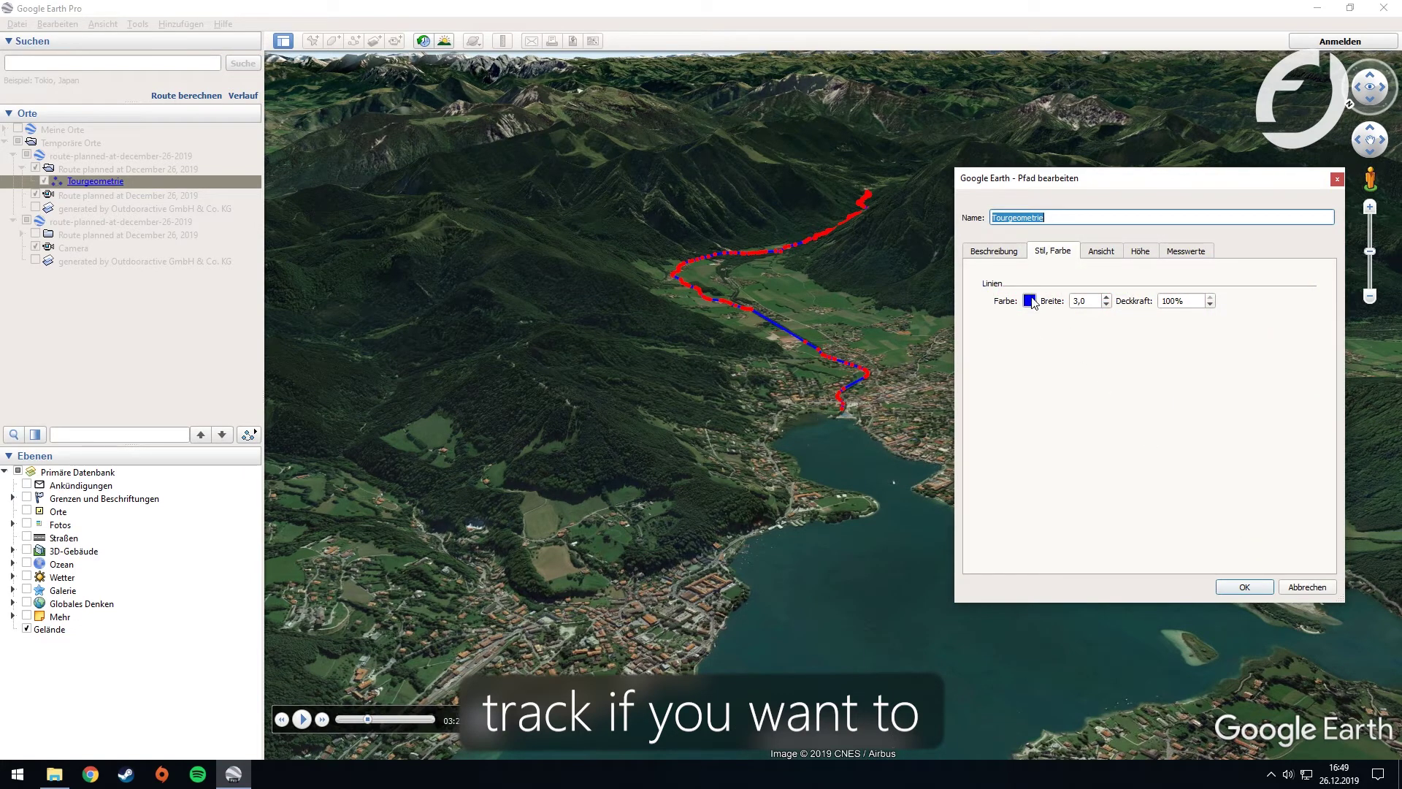
left_click(1029, 301)
left_click(998, 322)
left_click(1240, 538)
left_click(1244, 586)
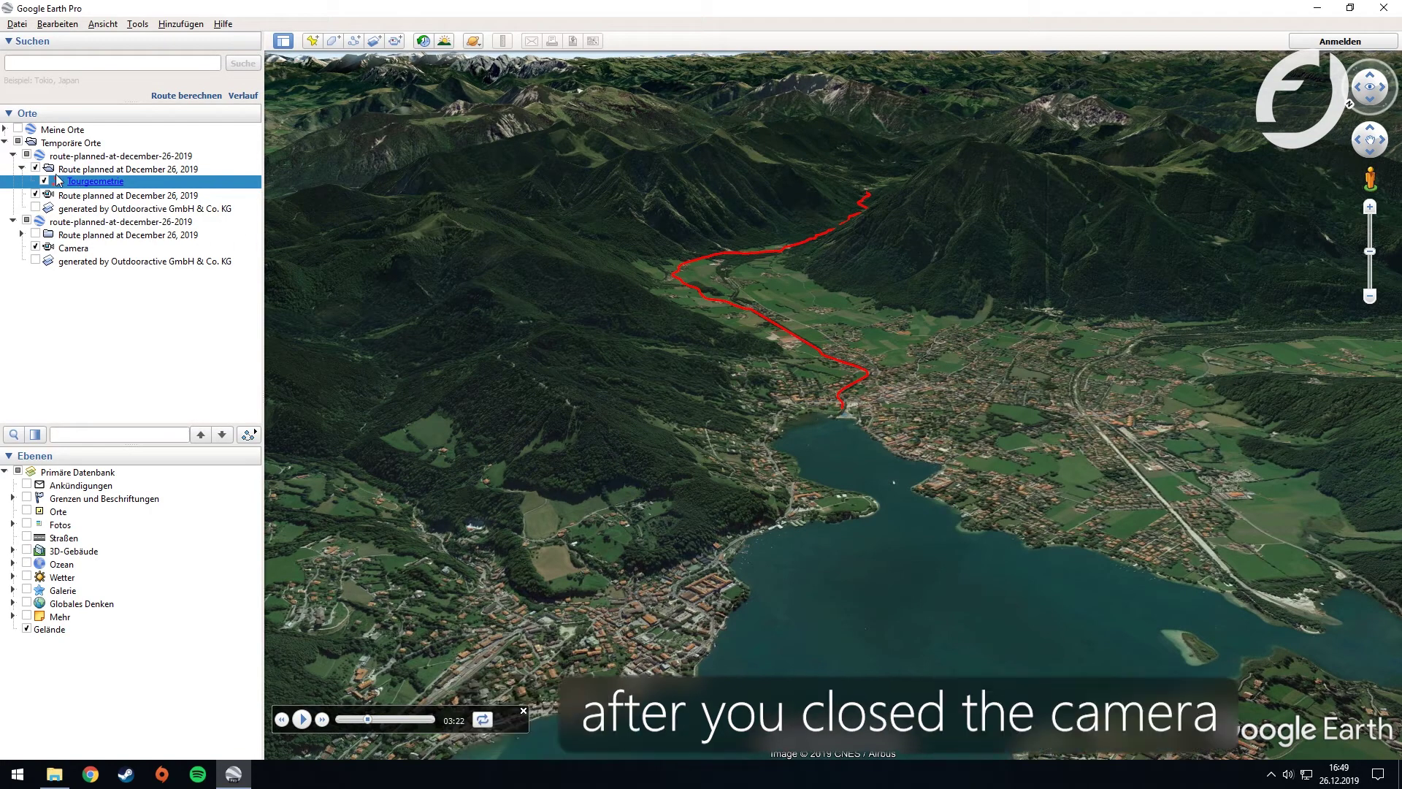
Close the tour playback
left_click(138, 24)
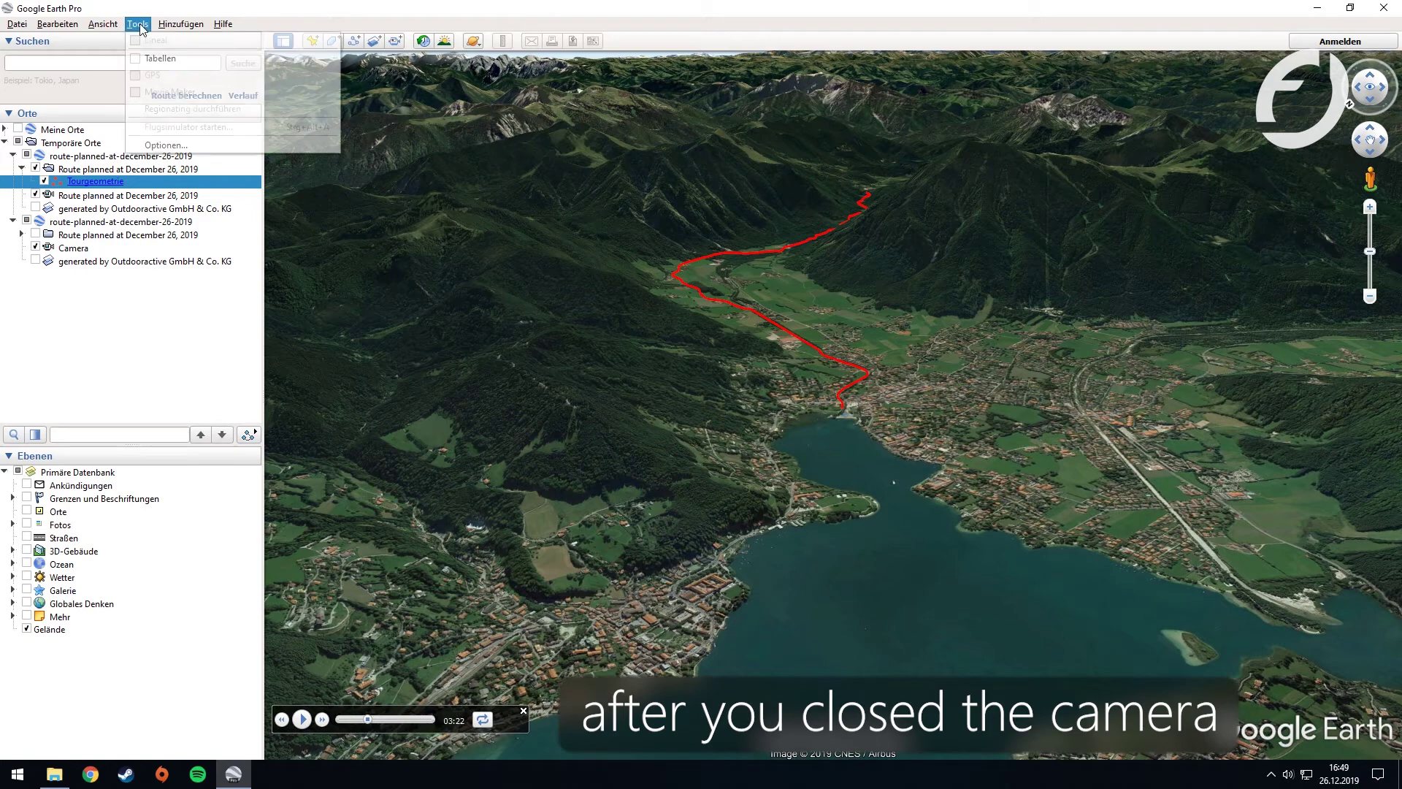
left_click(159, 336)
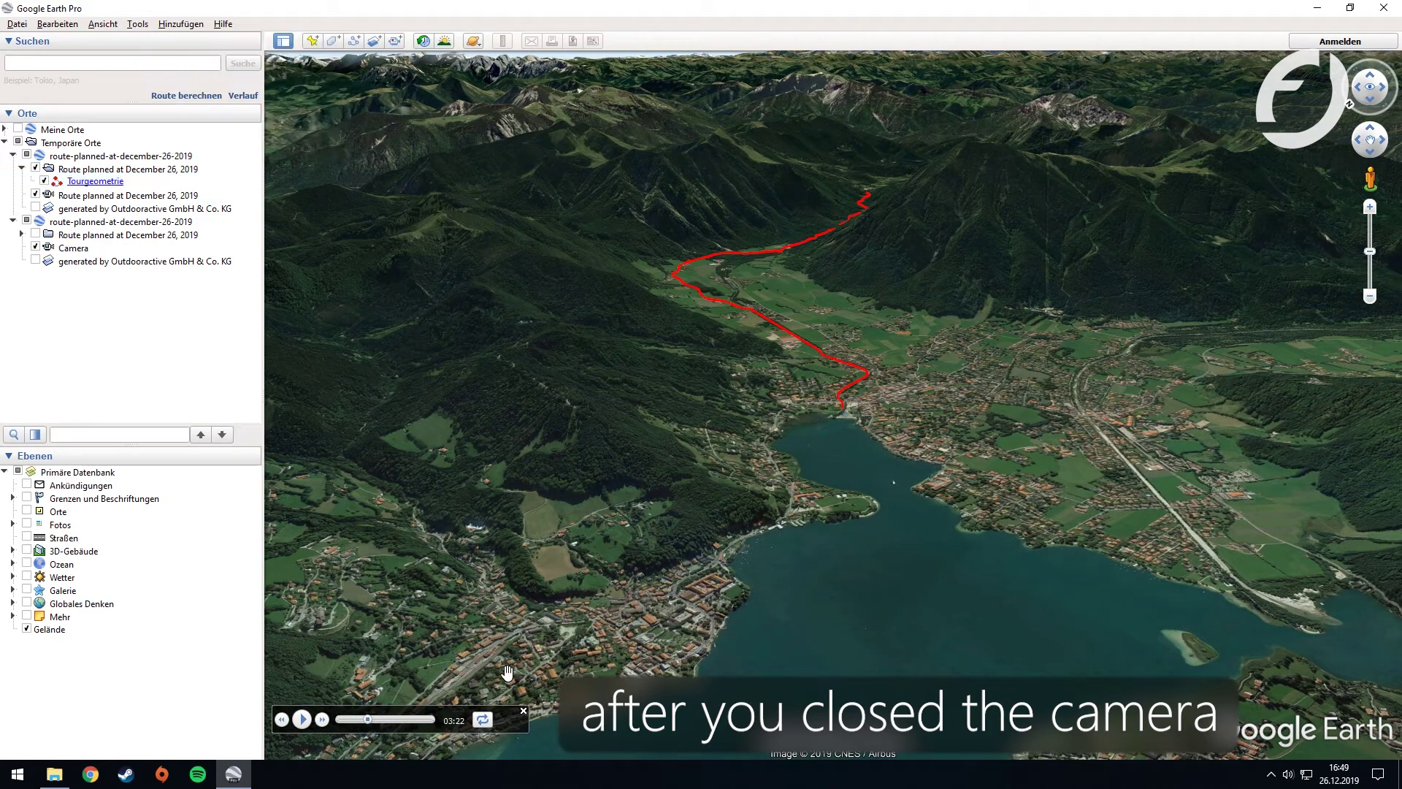
left_click(523, 710)
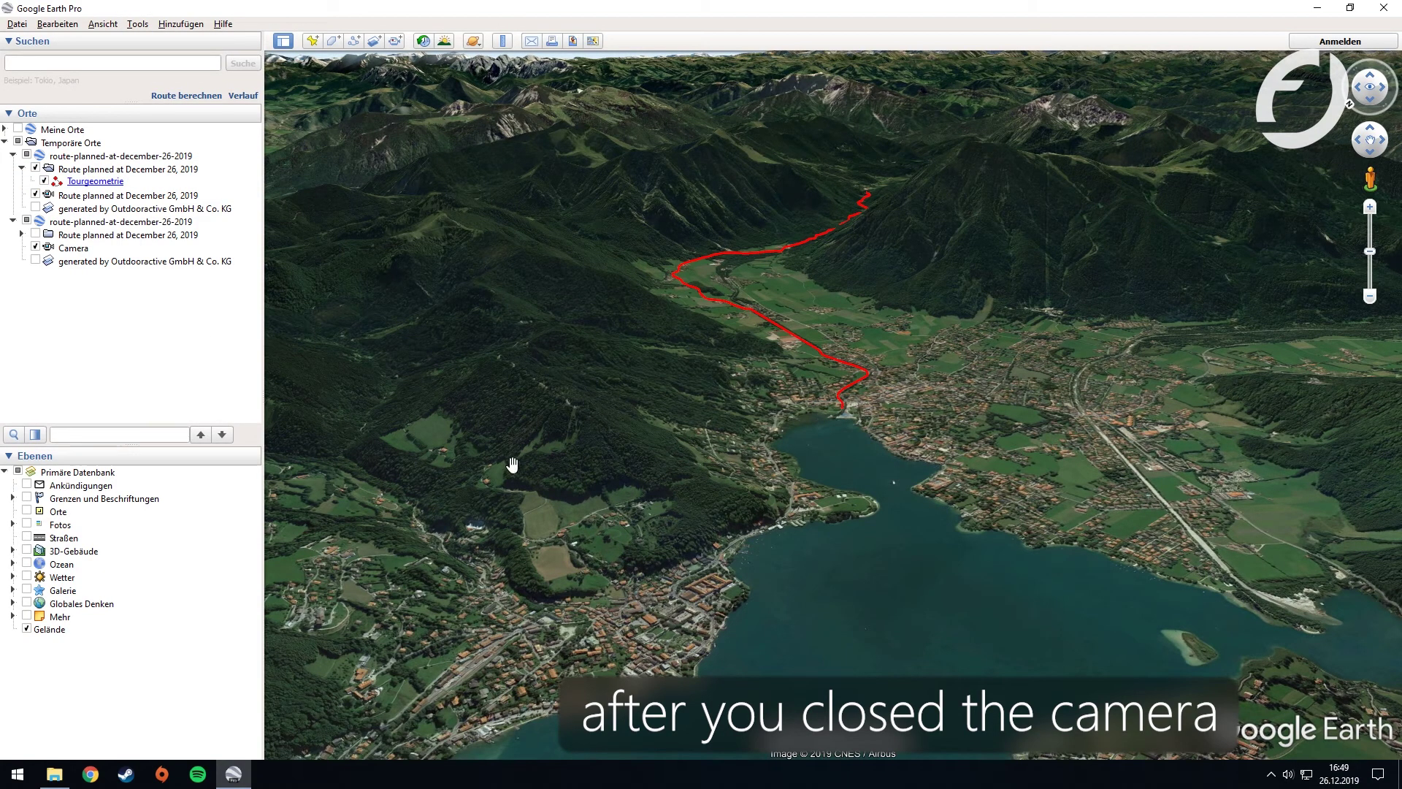
left_click(137, 24)
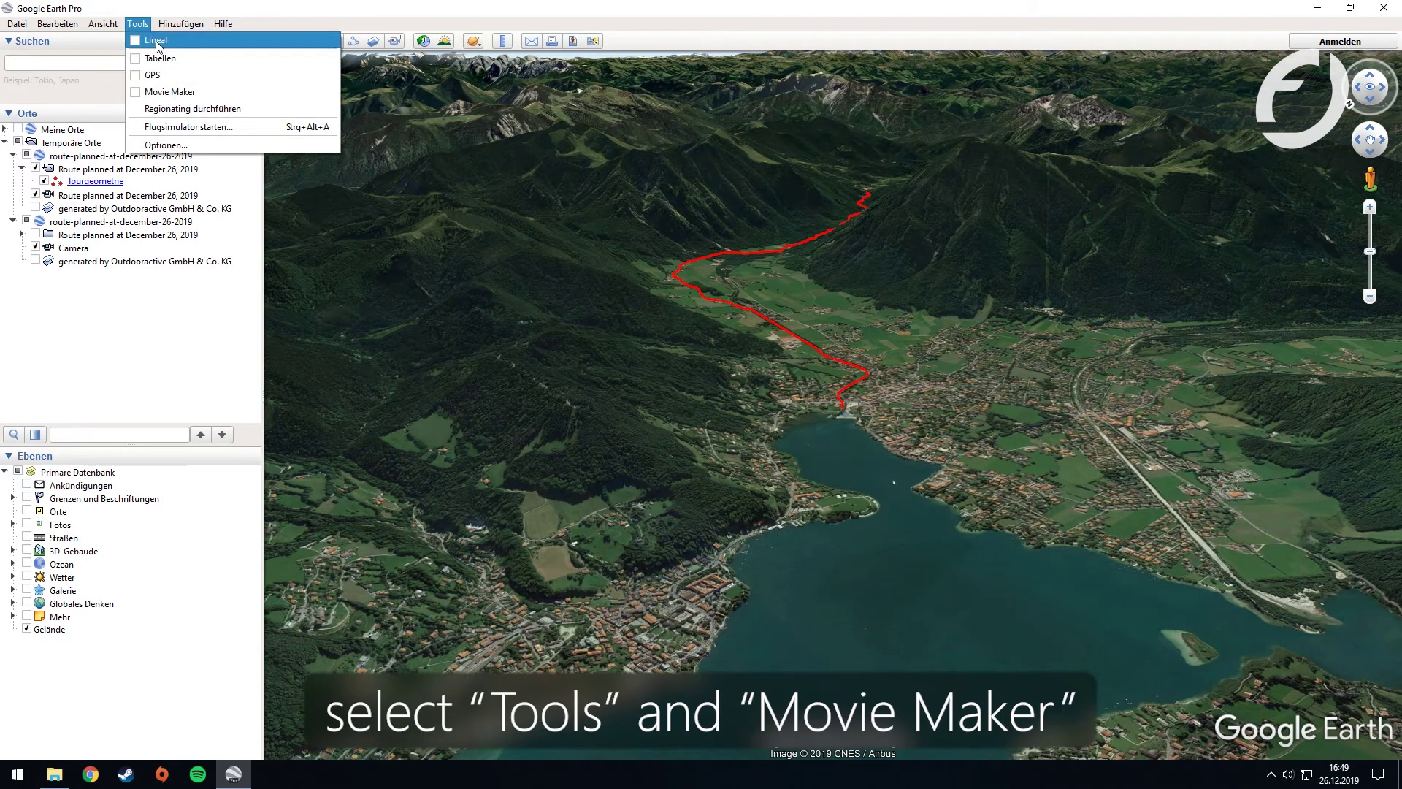
Open Movie Maker and choose the saved Camera tour as the source
left_click(168, 98)
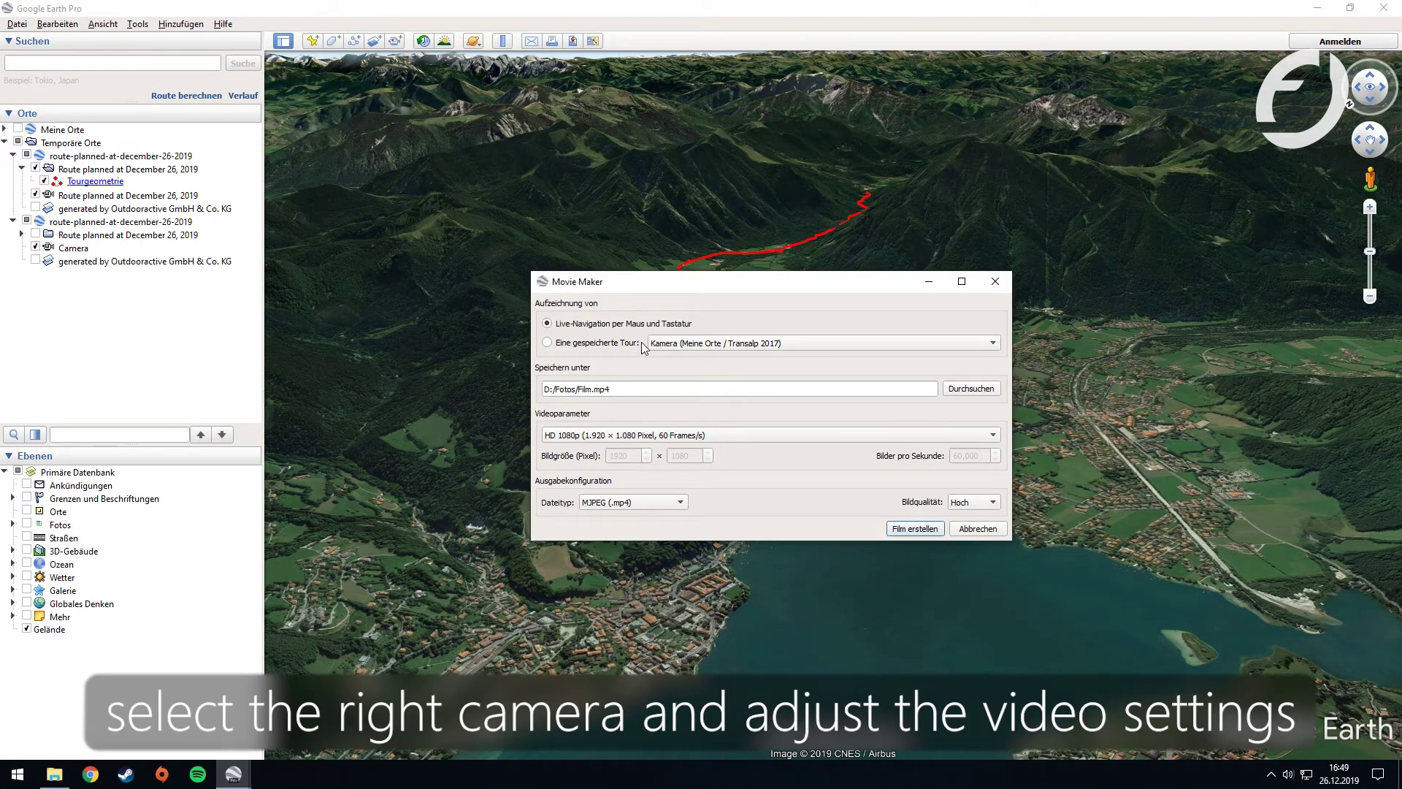
left_click(669, 348)
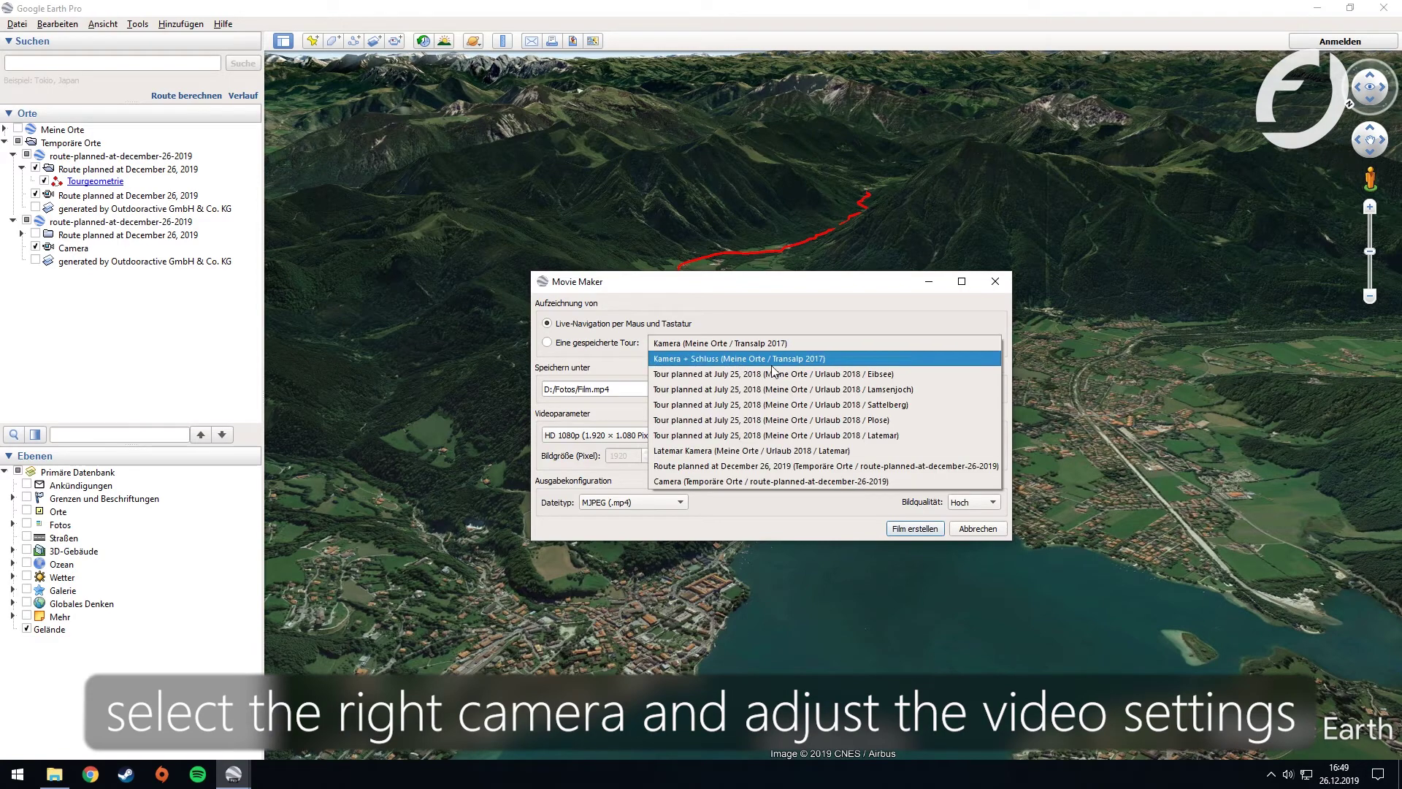
left_click(670, 482)
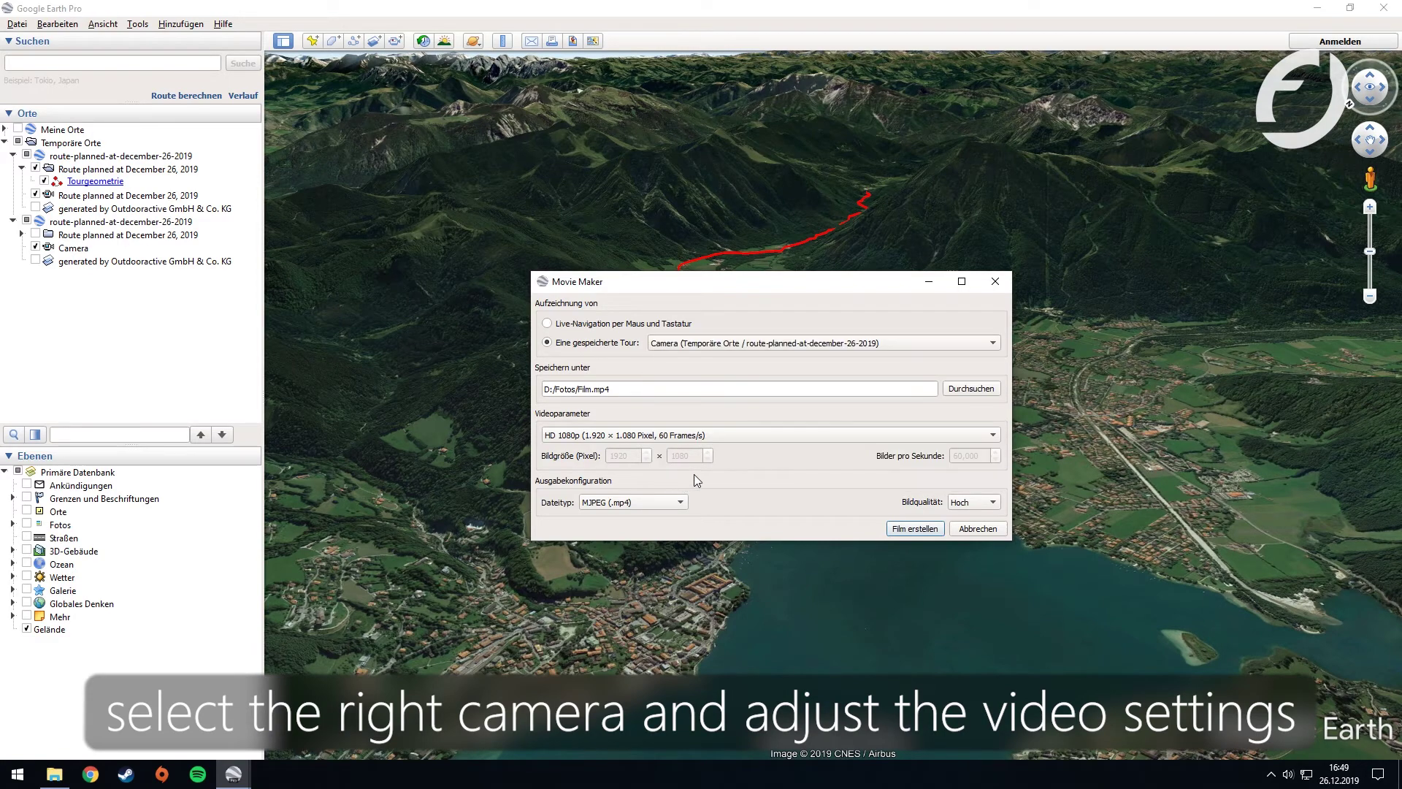
Set custom 1920×1080 video parameters and create Film.mp4, overwriting the existing file
left_click(730, 434)
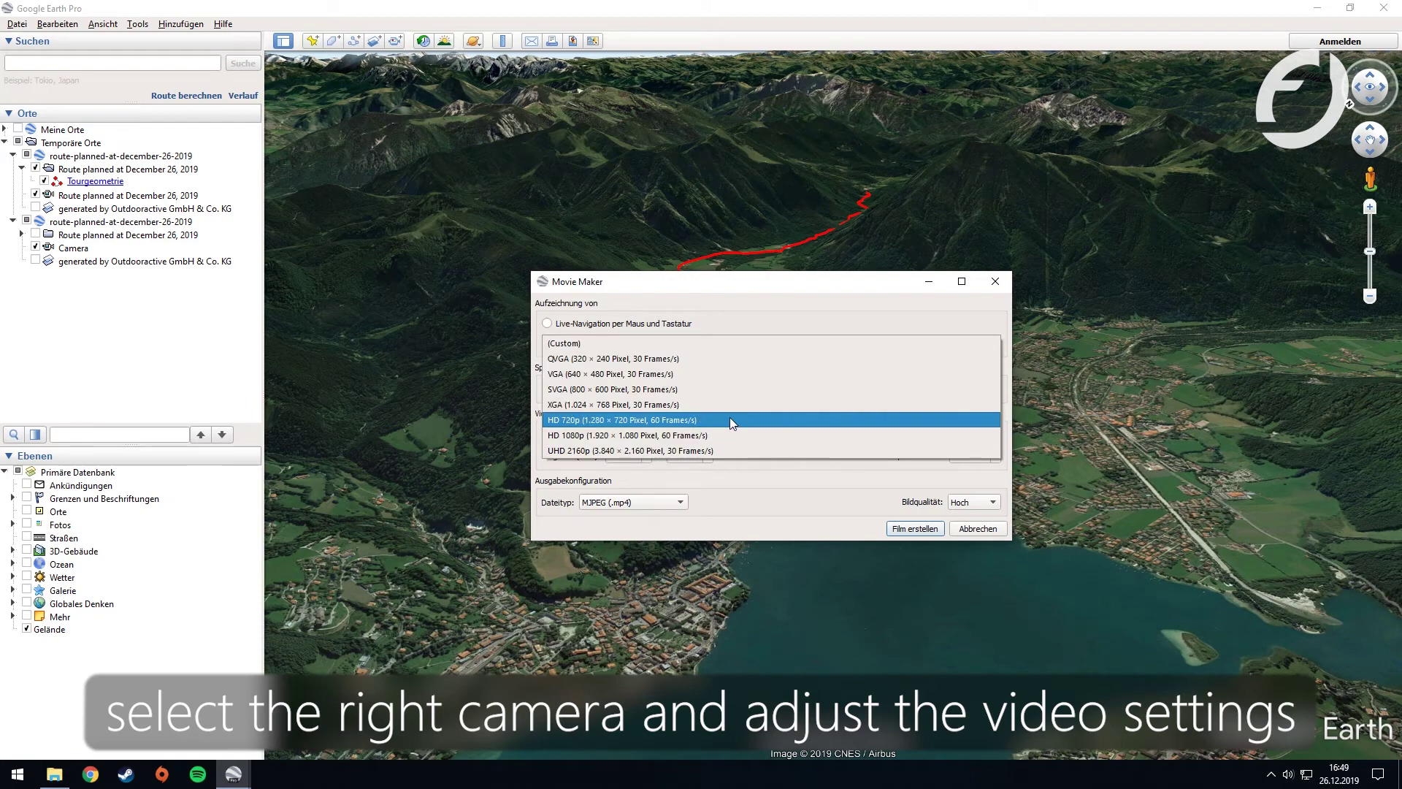
left_click(695, 437)
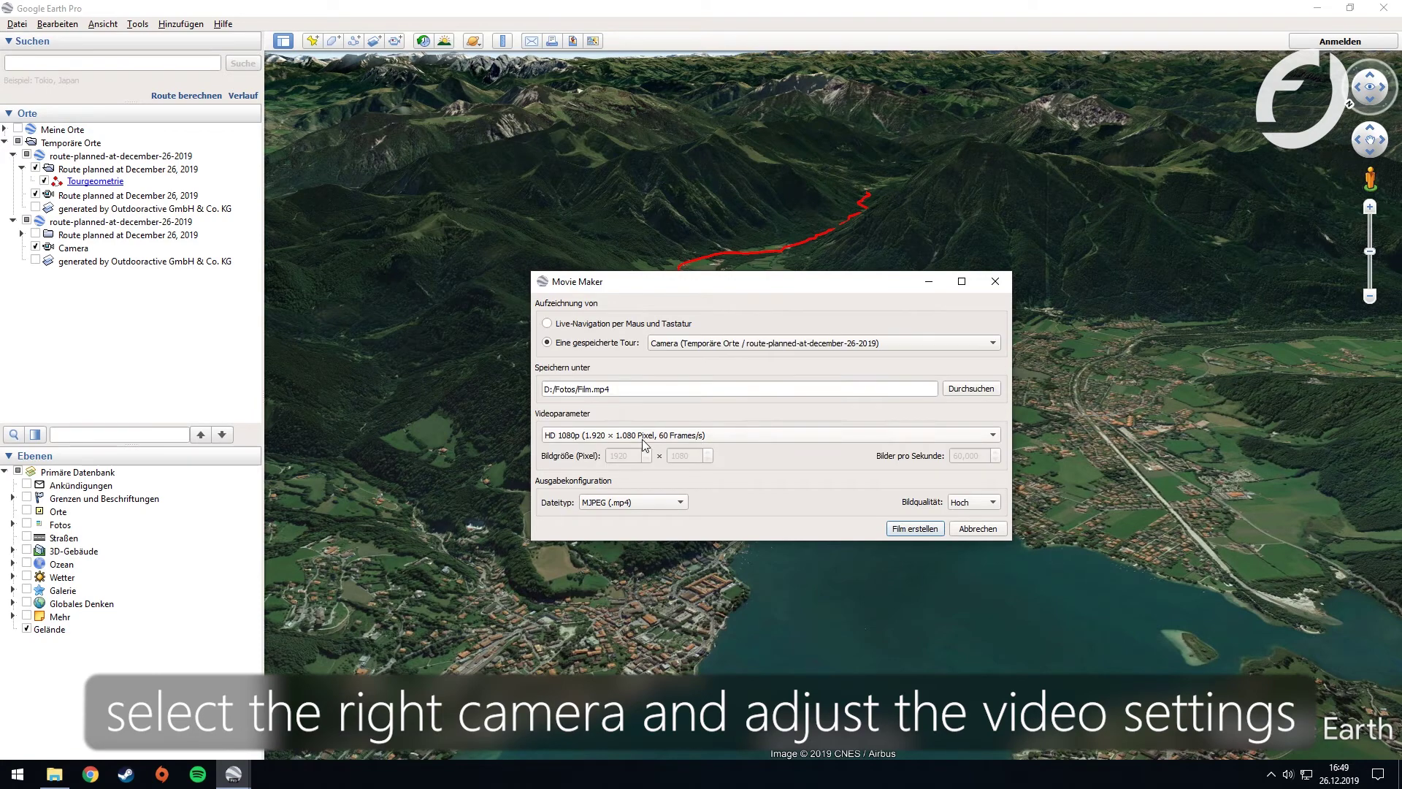
left_click(642, 440)
left_click(618, 335)
left_click(691, 432)
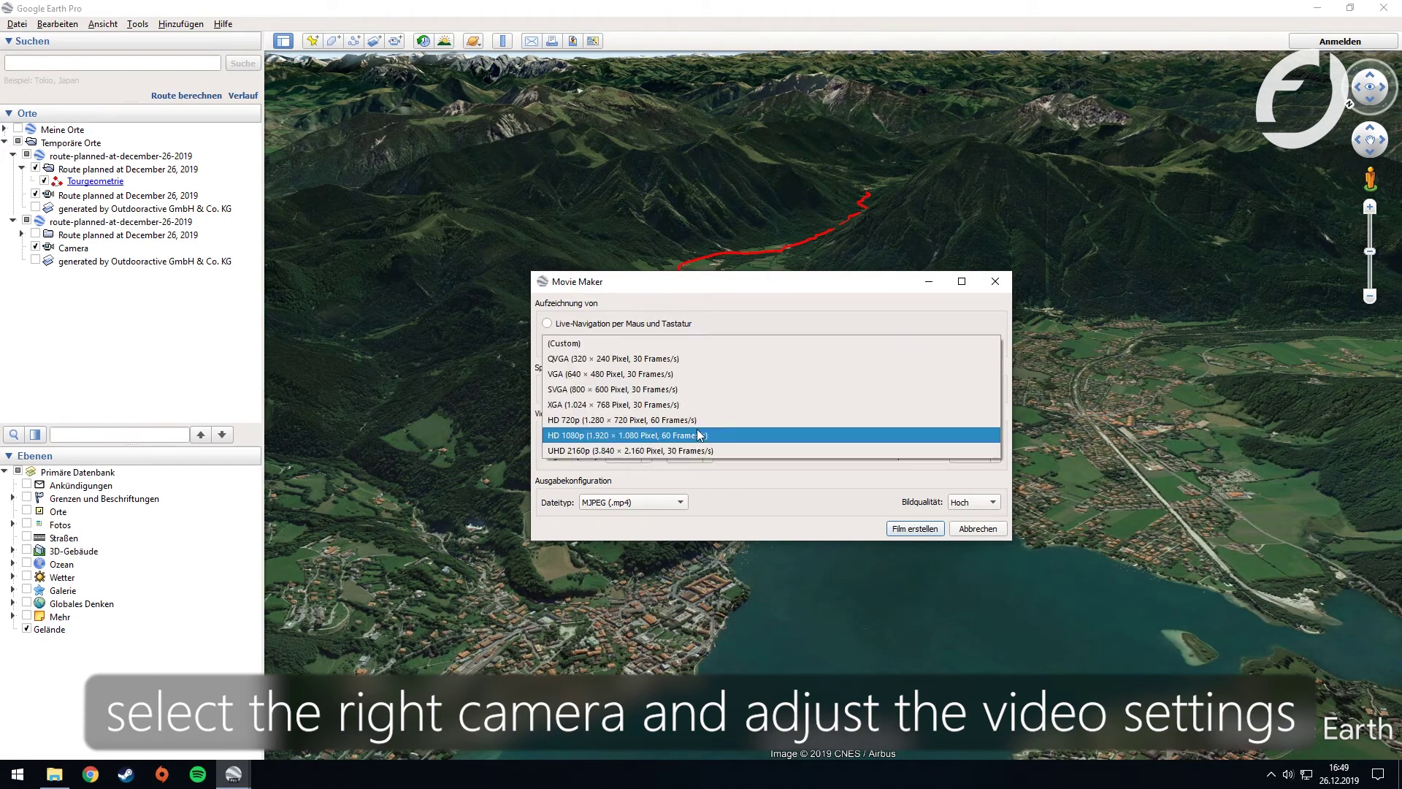
left_click(611, 341)
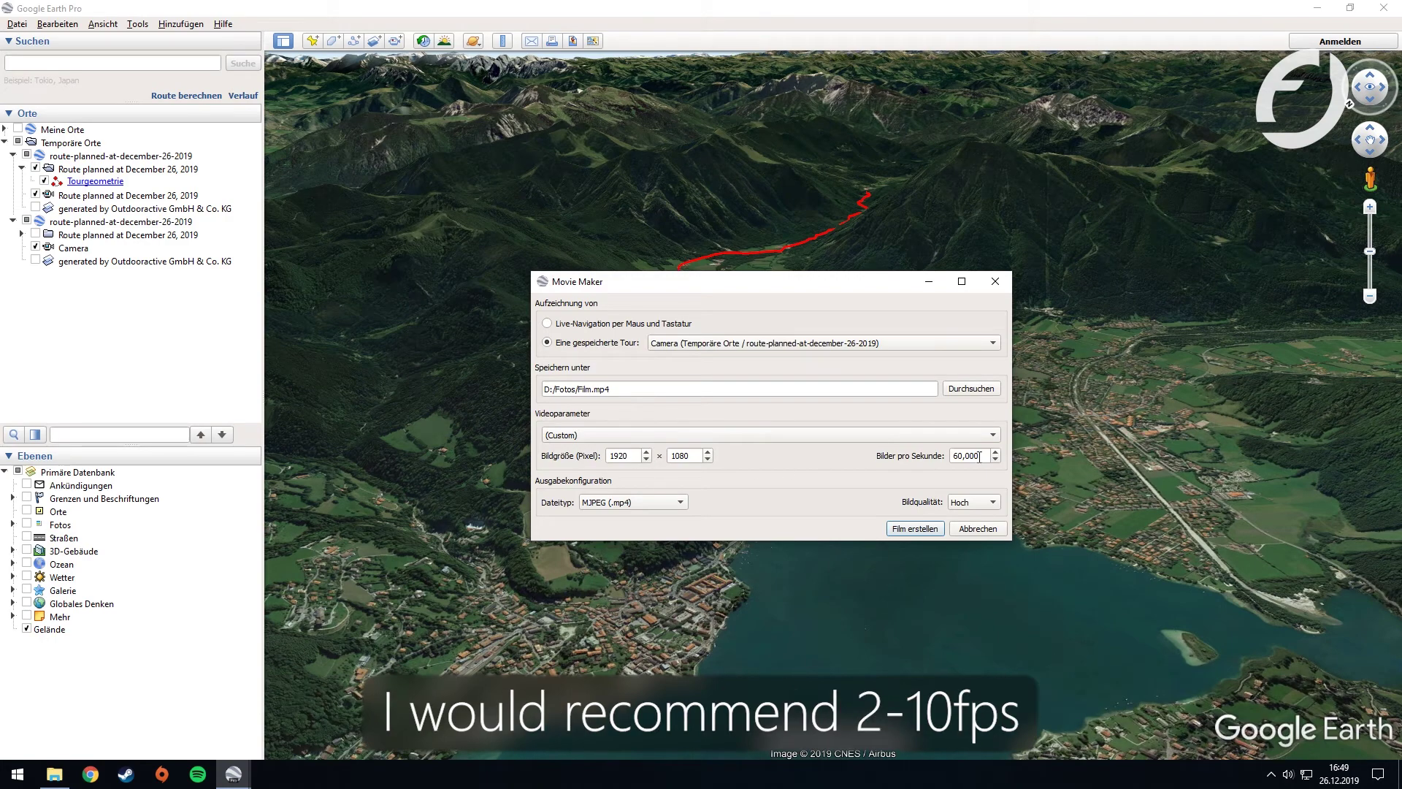
left_click_drag(980, 455, 951, 458)
left_click(914, 528)
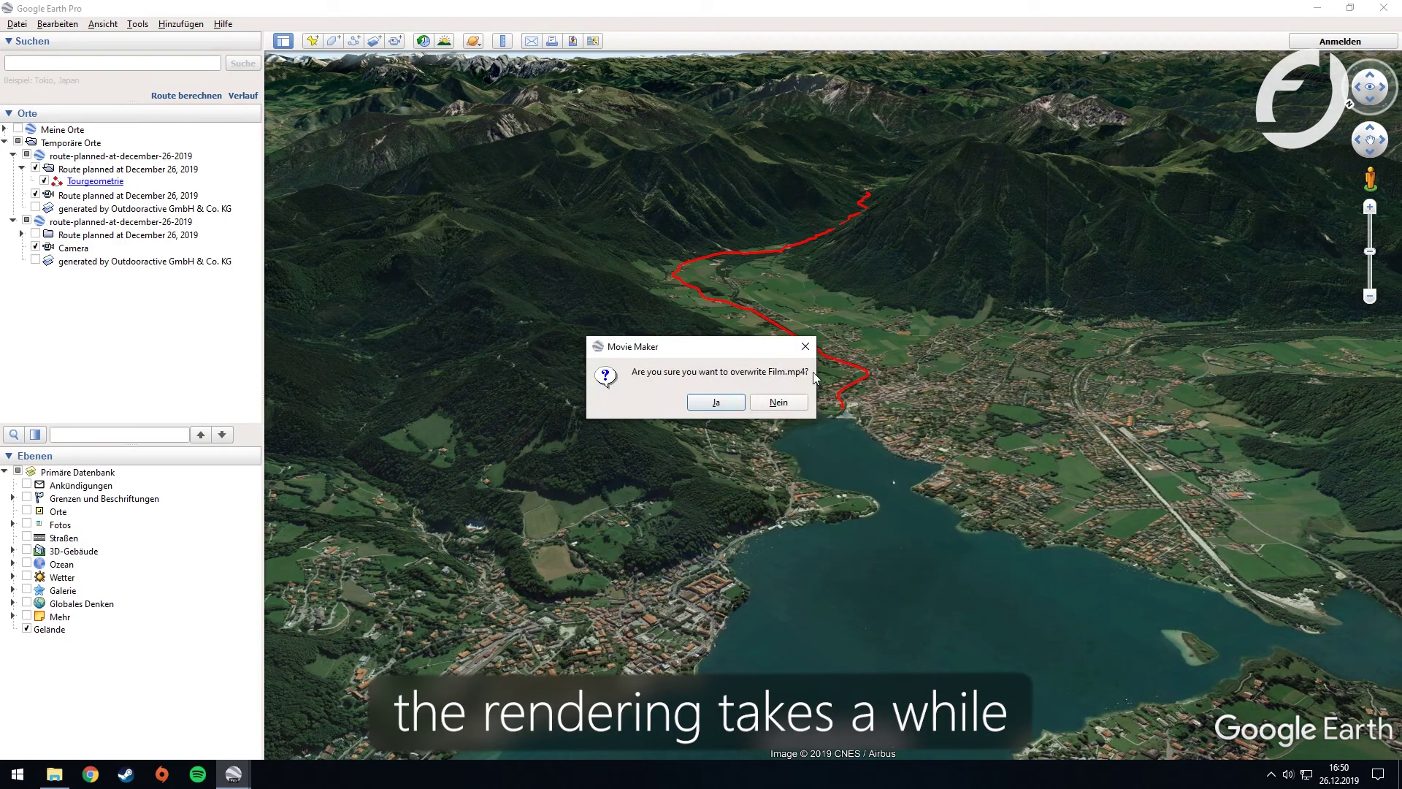
left_click(718, 401)
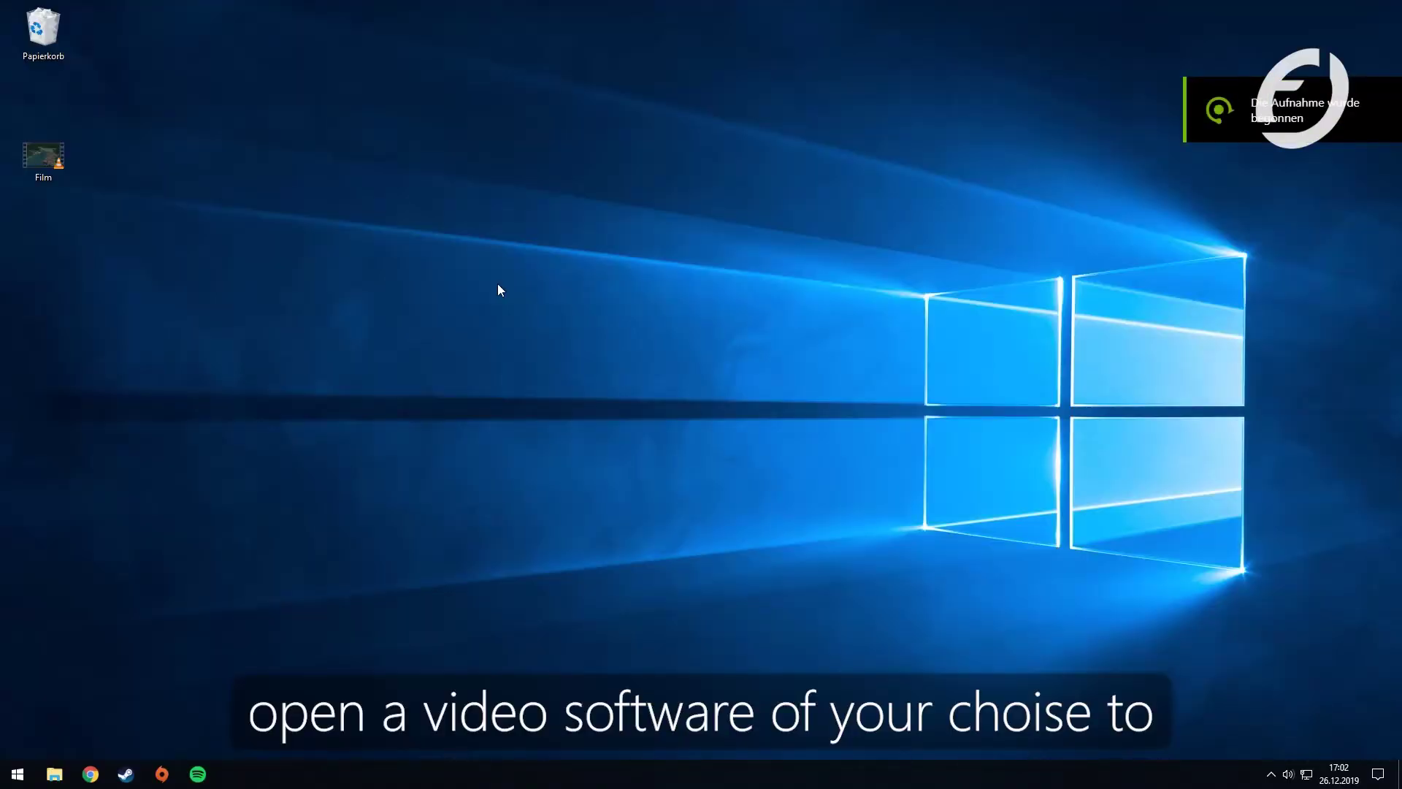
Search 'prem' from the Start menu and launch Adobe Premiere Pro CC 2018
key("super")
type("premi")
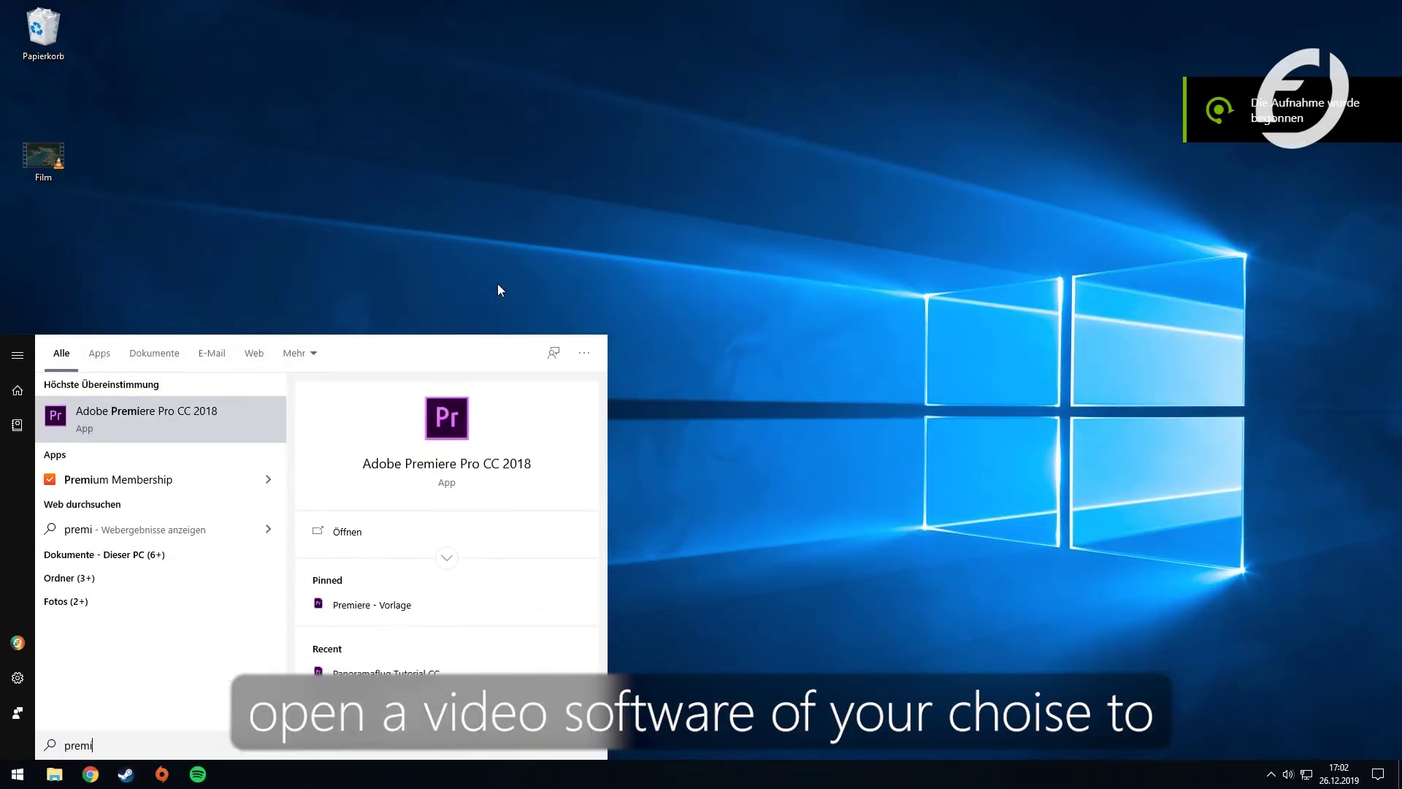
key("Return")
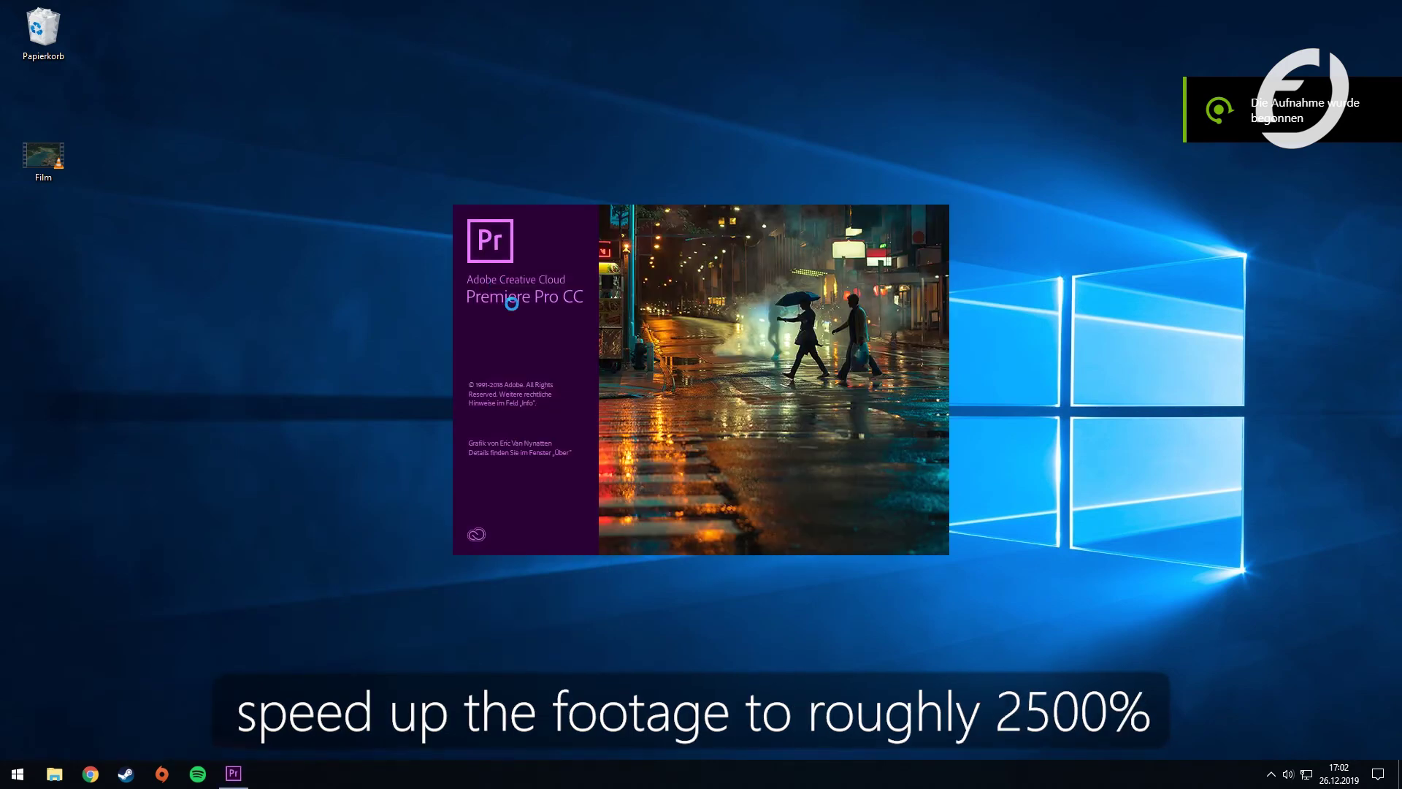